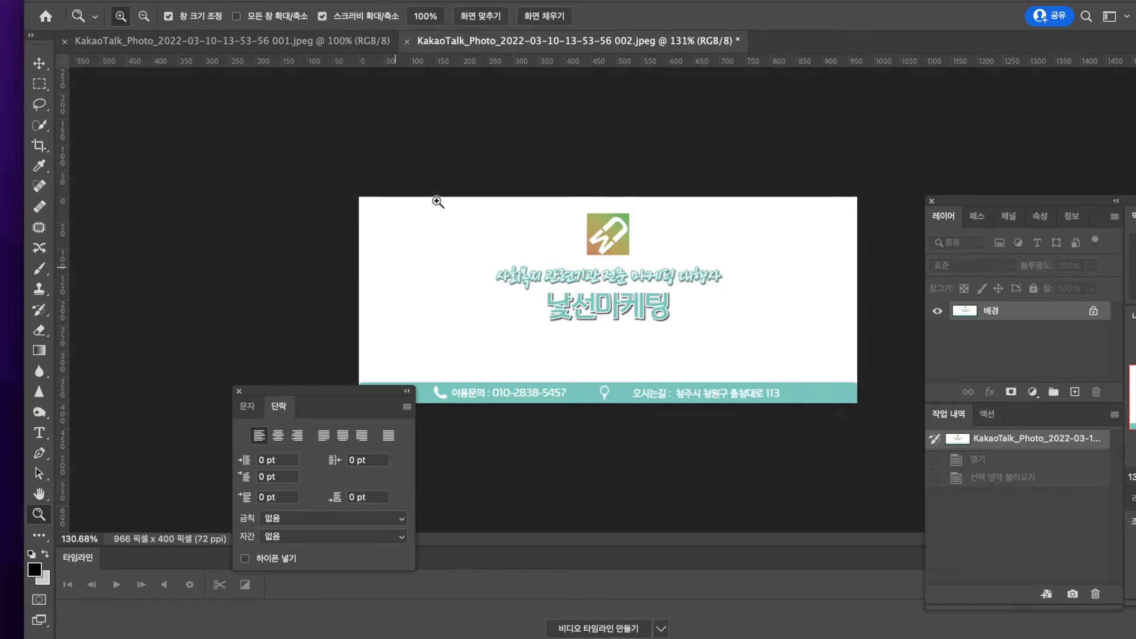
Compare the two open banner images, the square 001.jpeg and the wide 002.jpeg
left_click(246, 44)
left_click(577, 40)
left_click_drag(579, 269, 598, 286)
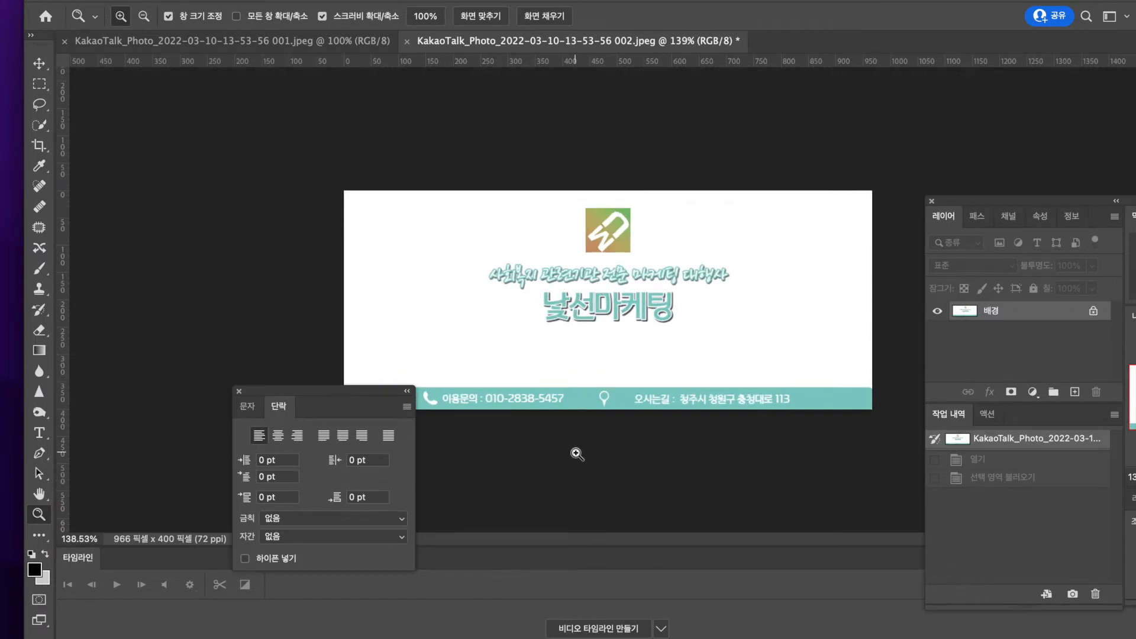
left_click(255, 46)
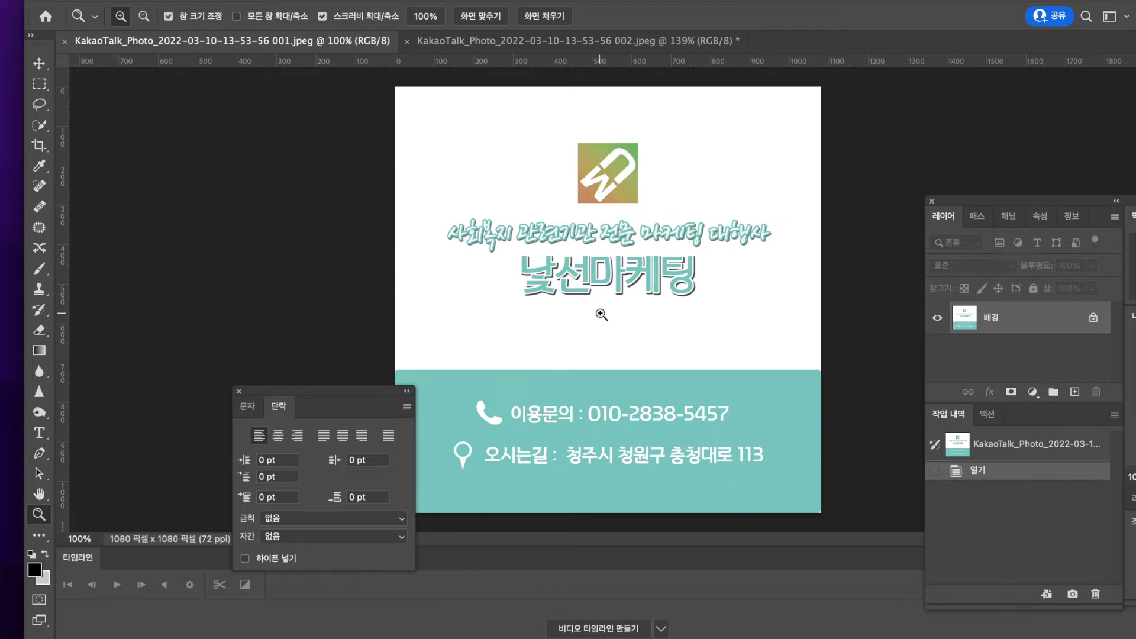
Switch to the Naver blog in Safari and open its skin change page (스킨 변경)
mouse_move(179, 637)
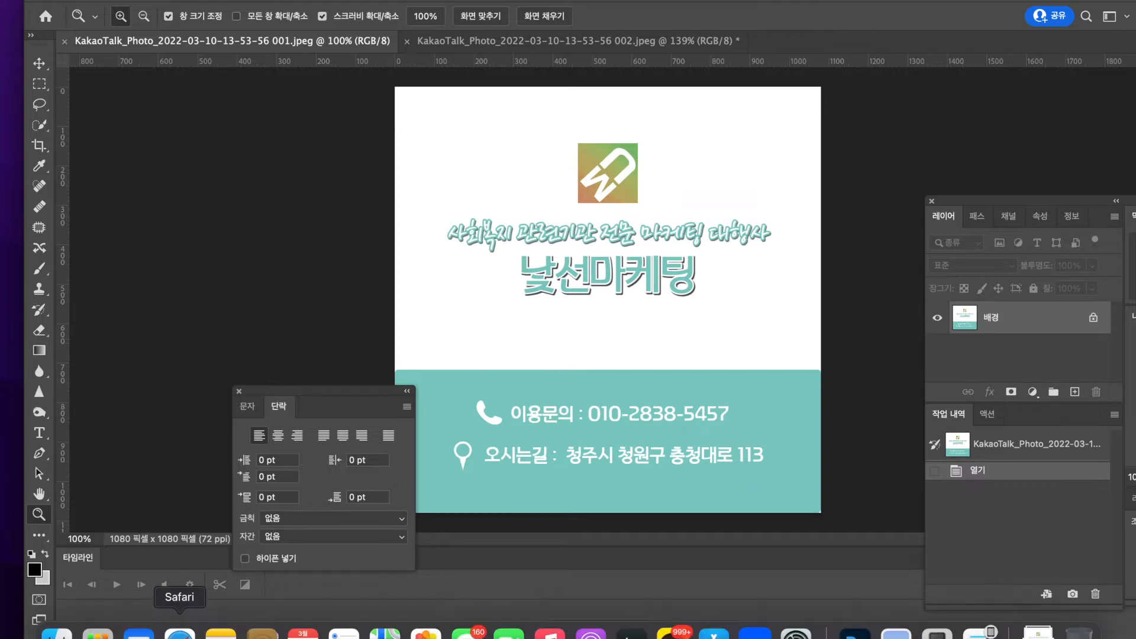
key("ctrl+Up")
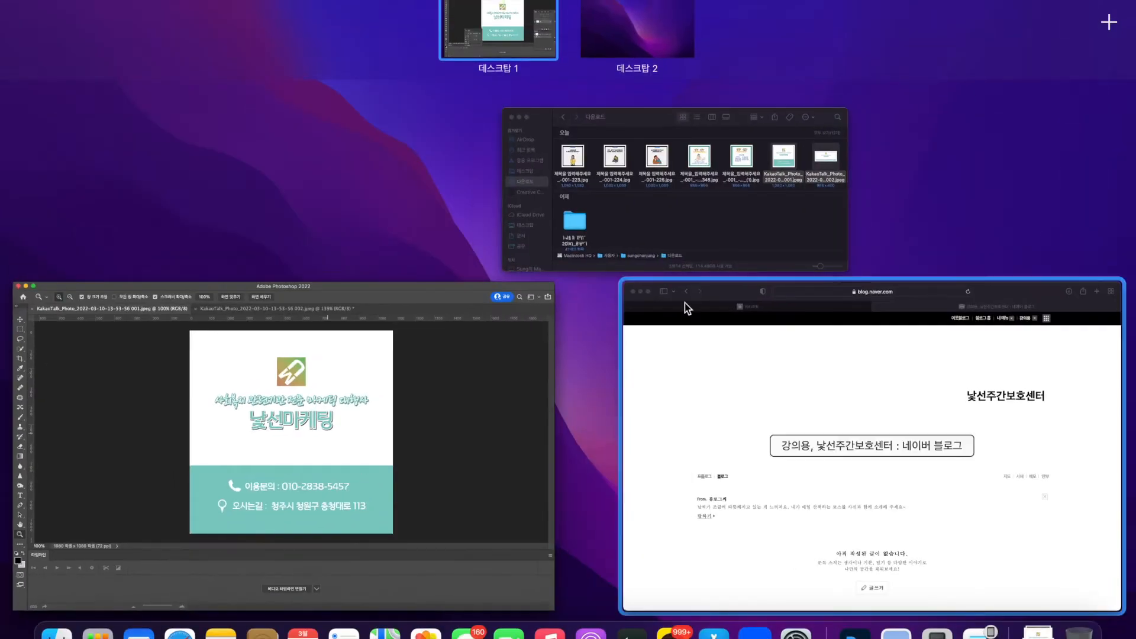
left_click(751, 421)
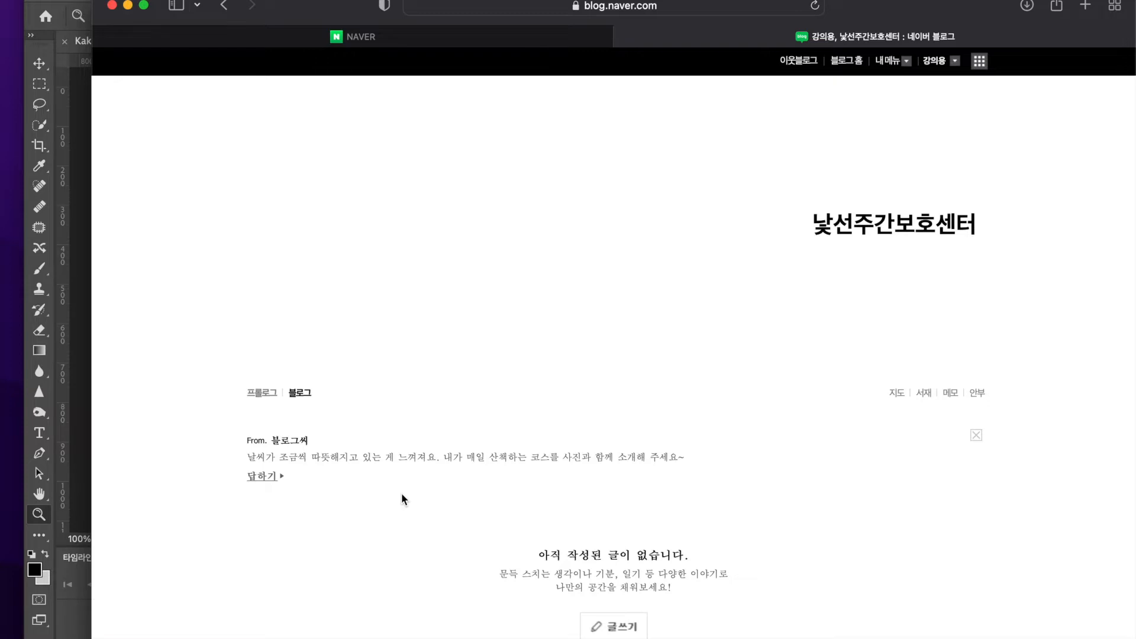
left_click(887, 60)
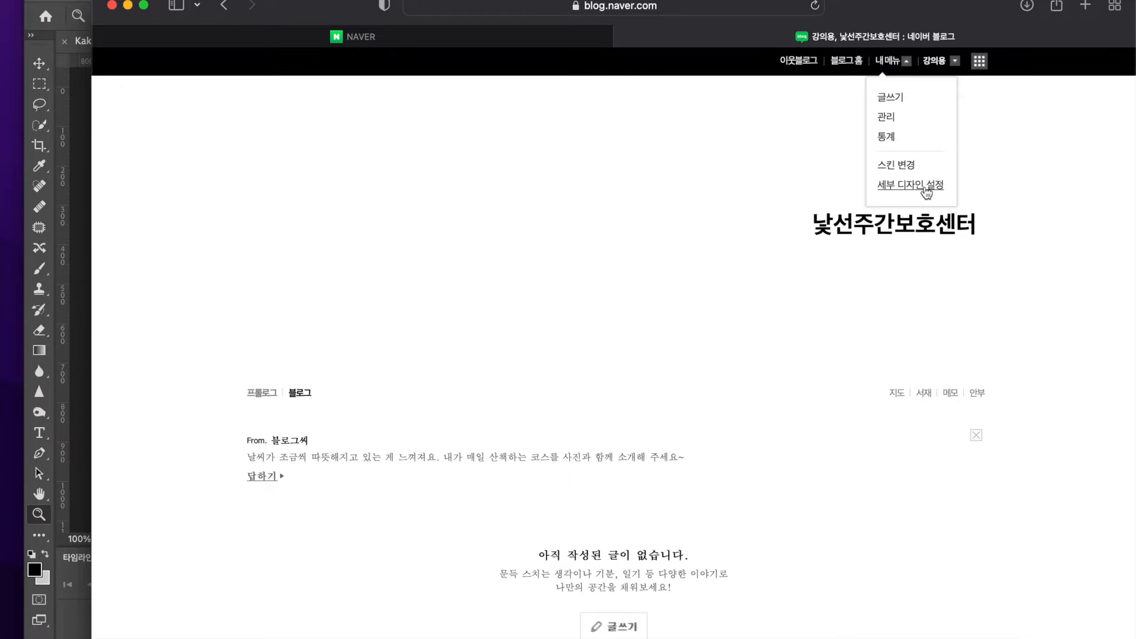
left_click(760, 450)
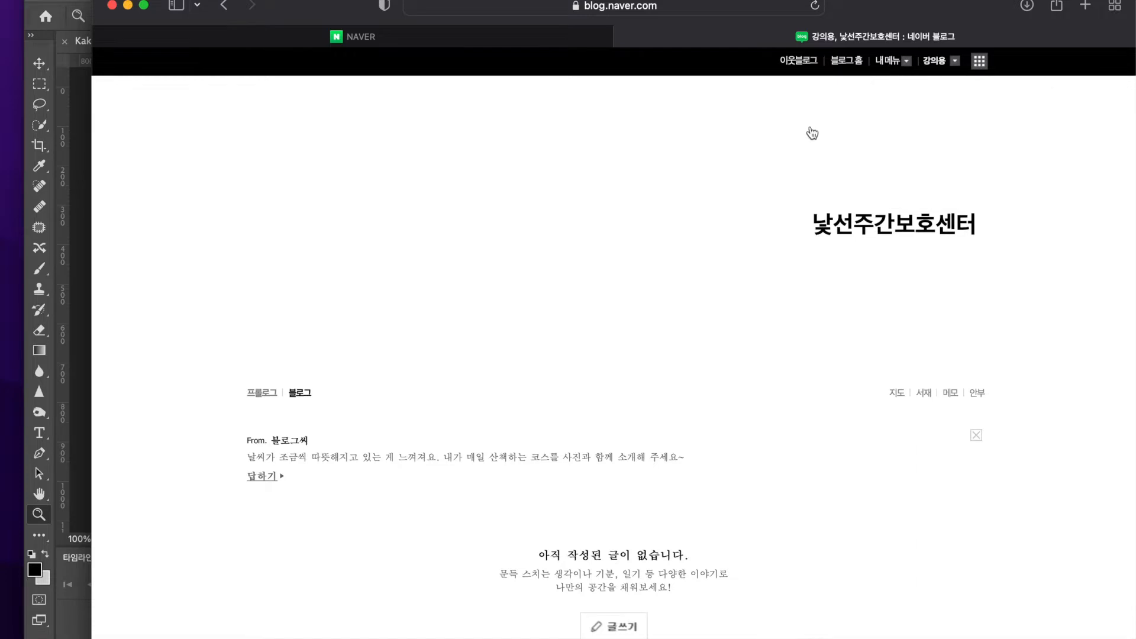
left_click(895, 70)
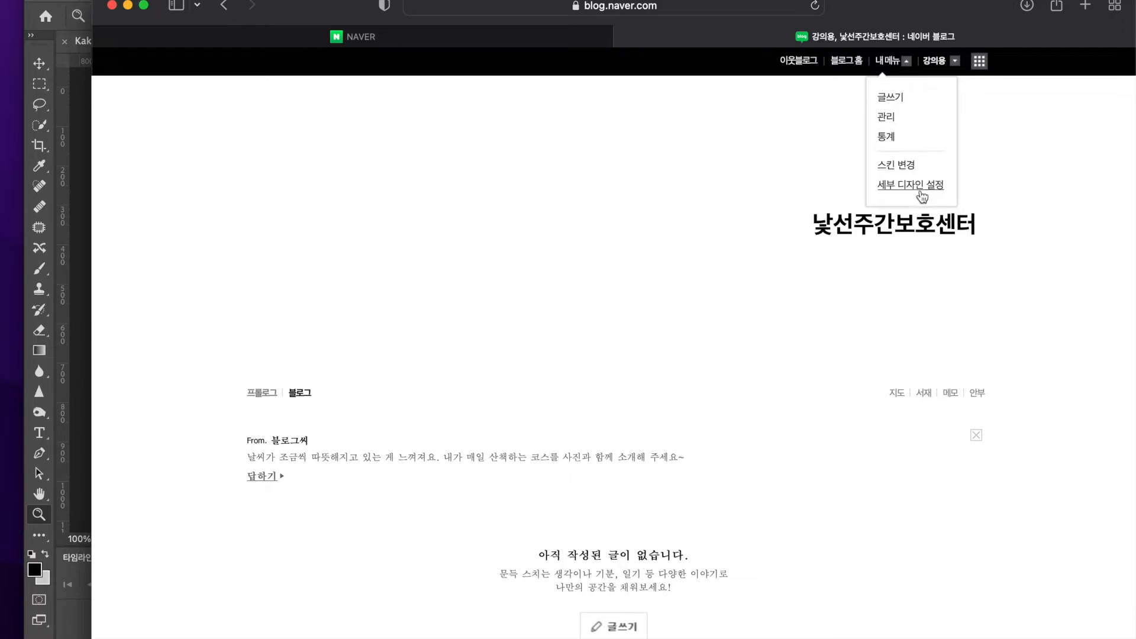
left_click(902, 166)
Examine the blog skins offered on the skin selection page
scroll(401, 584, "down", 5)
scroll(401, 585, "up", 5)
scroll(401, 584, "down", 8)
scroll(401, 584, "up", 6)
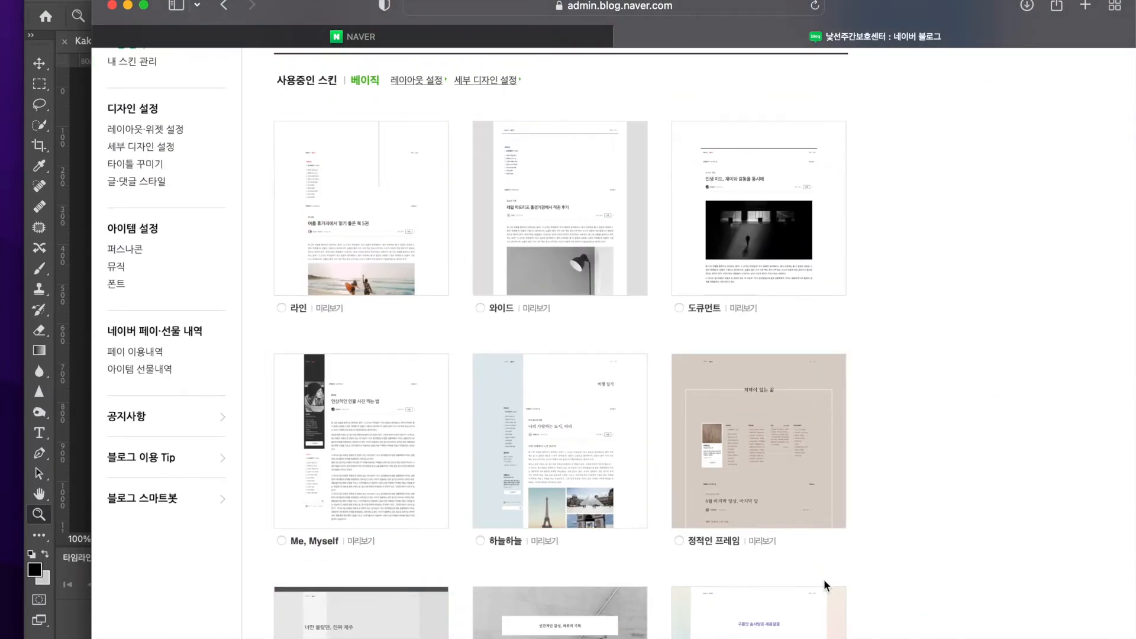
scroll(824, 580, "up", 2)
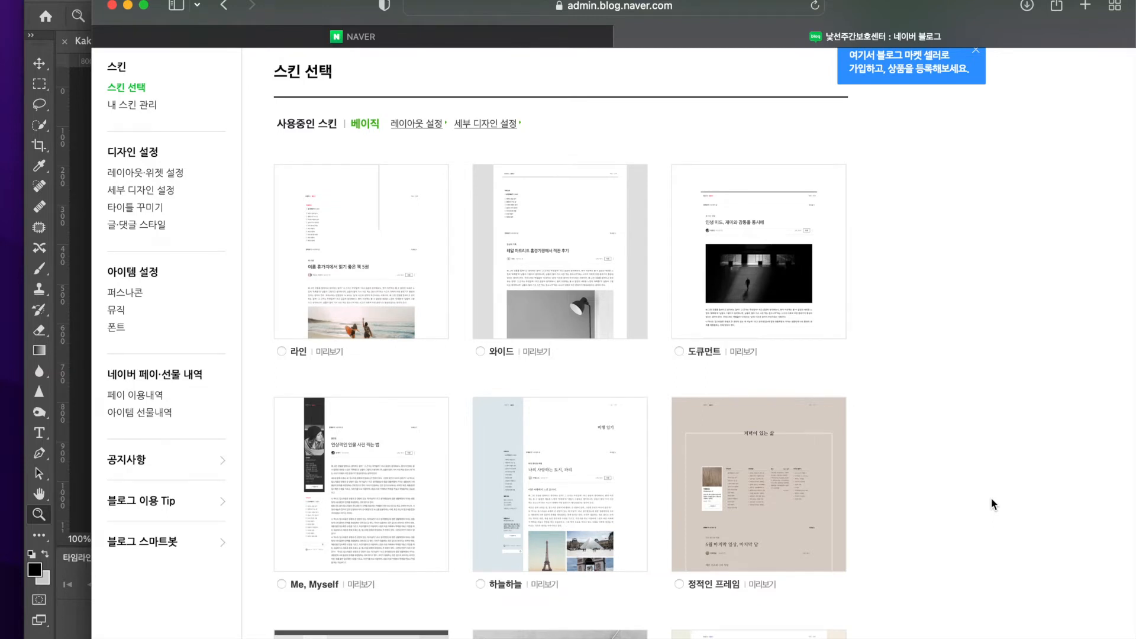
scroll(596, 217, "up", 3)
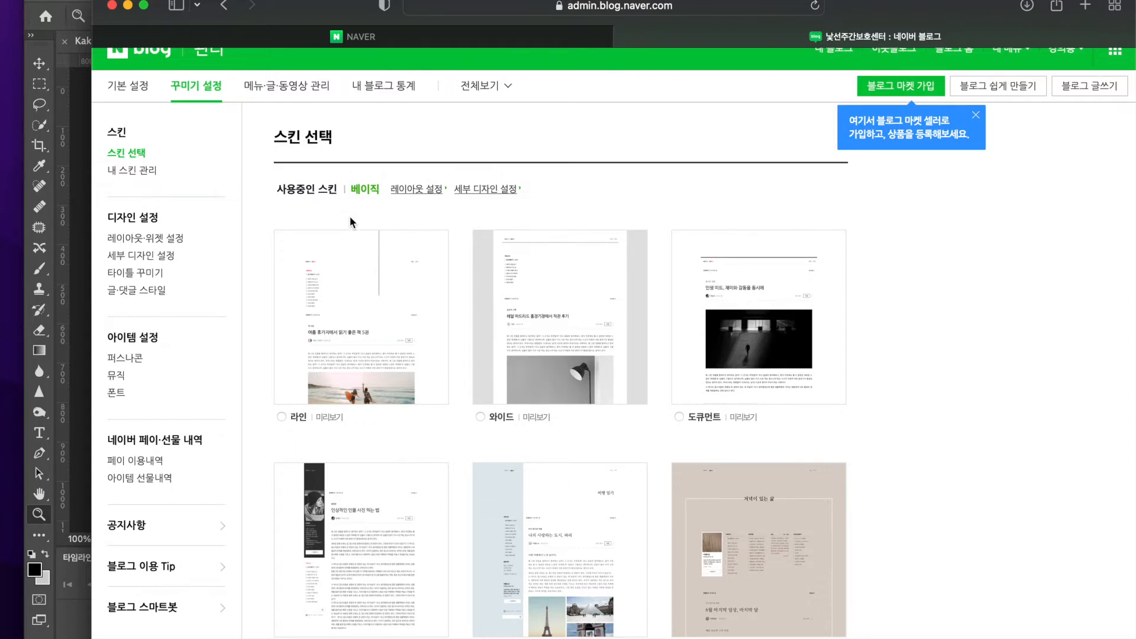
scroll(359, 262, "up", 1)
scroll(358, 263, "down", 9)
scroll(359, 263, "up", 6)
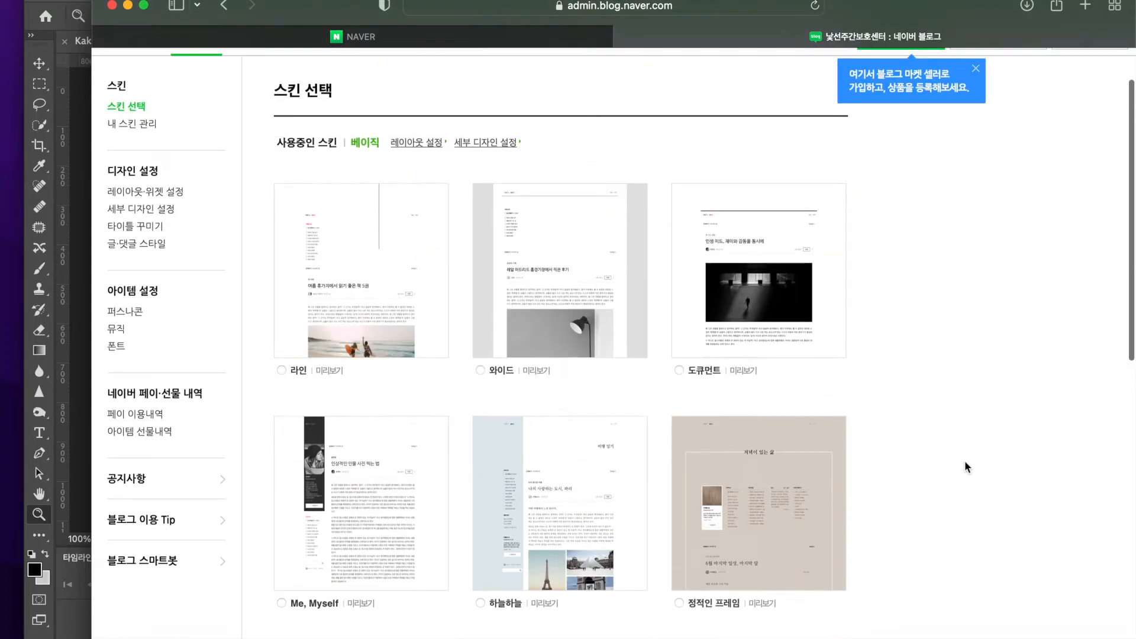
scroll(966, 467, "down", 6)
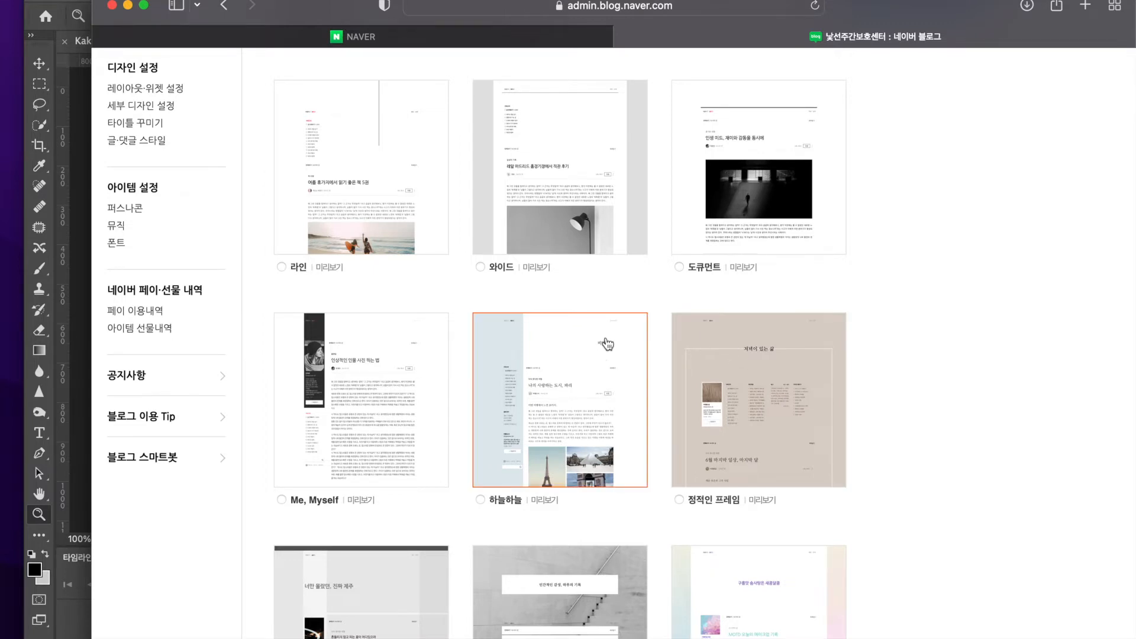
scroll(651, 495, "up", 3)
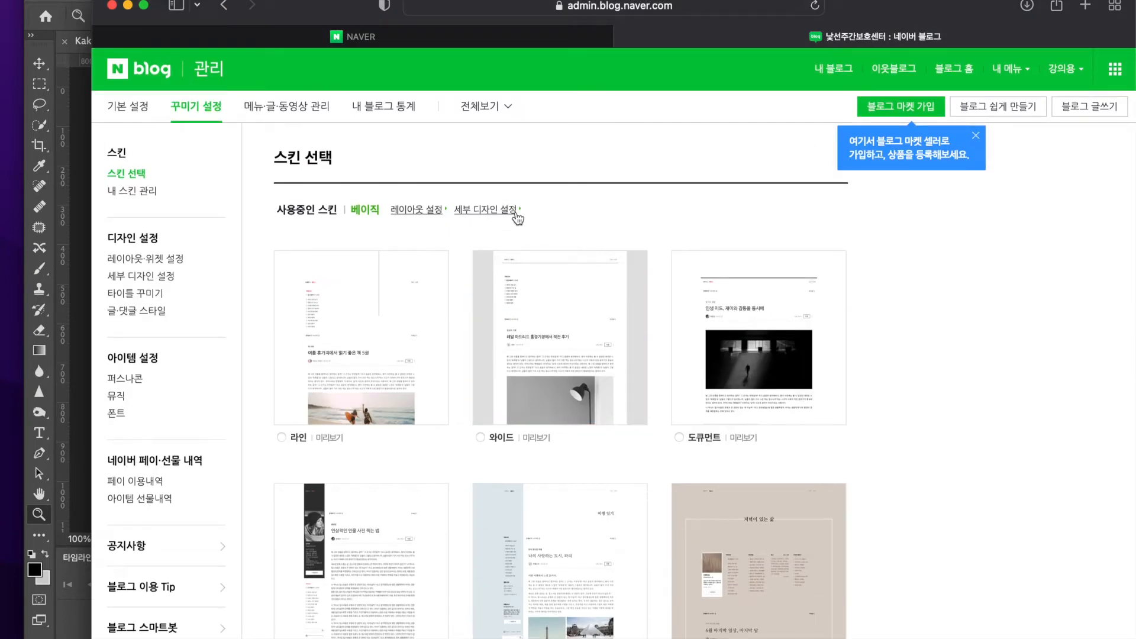
View the layout and widget settings (레이아웃·위젯 설정) of the current skin
left_click(418, 209)
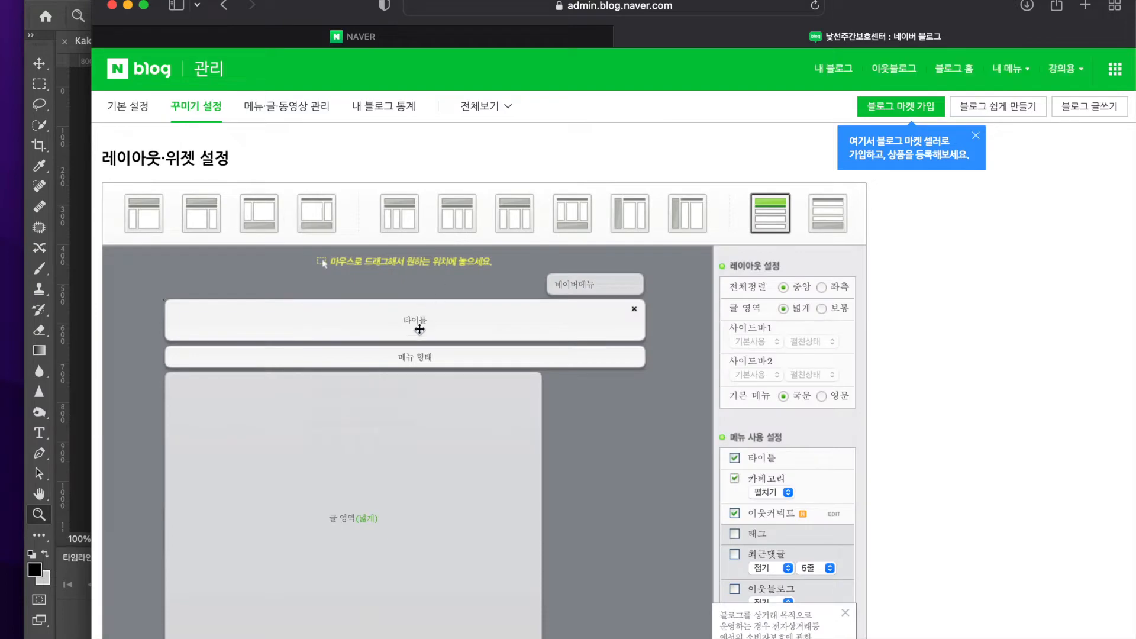
scroll(375, 328, "down", 1)
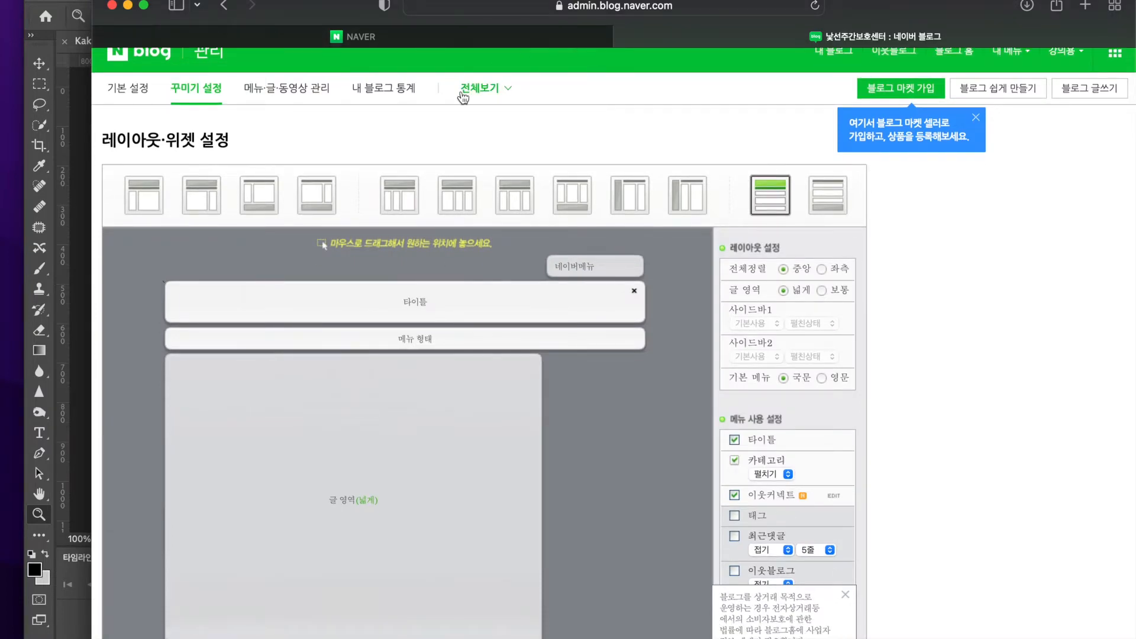
scroll(462, 93, "left", 5)
Return to the blog's main page and examine its layout from the title area down to the profile and category widgets
left_click(848, 73)
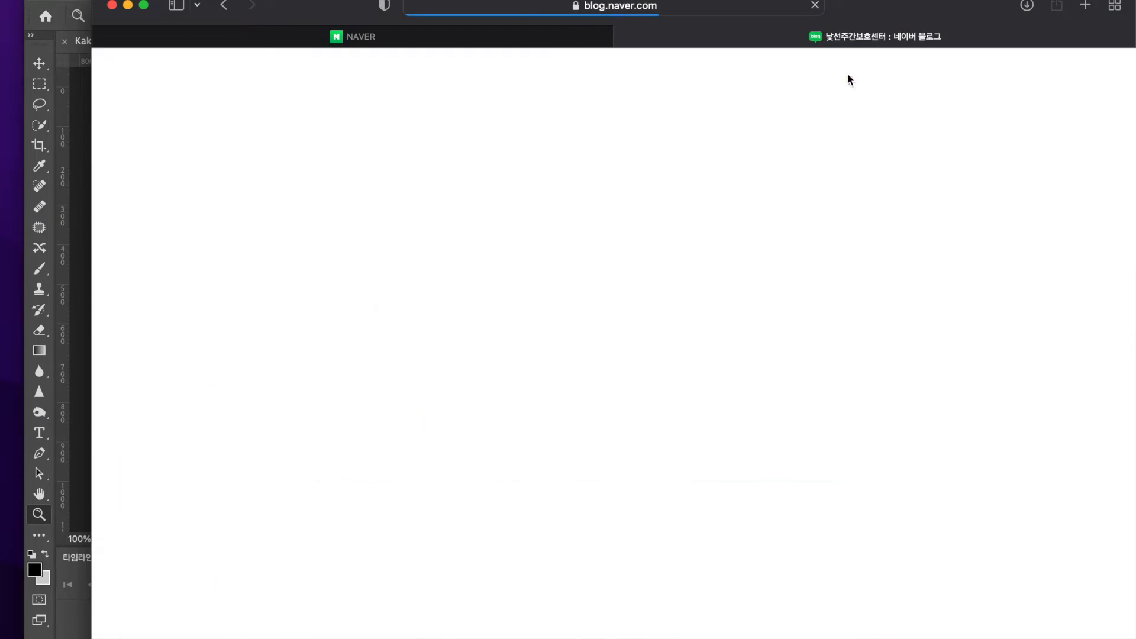
scroll(546, 481, "down", 9)
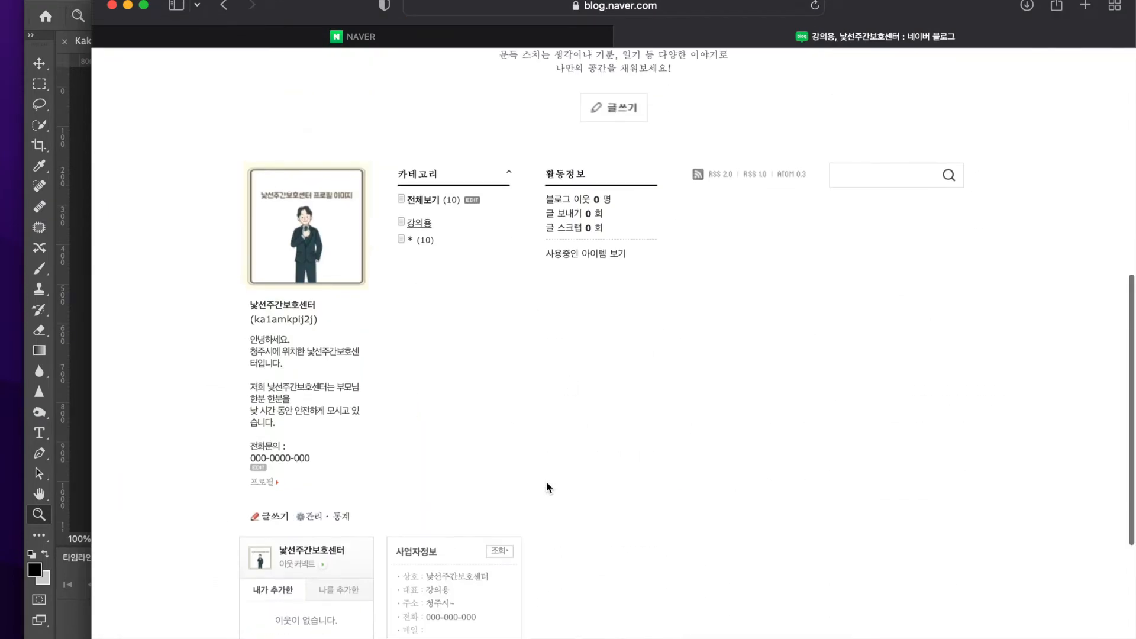
scroll(546, 481, "up", 6)
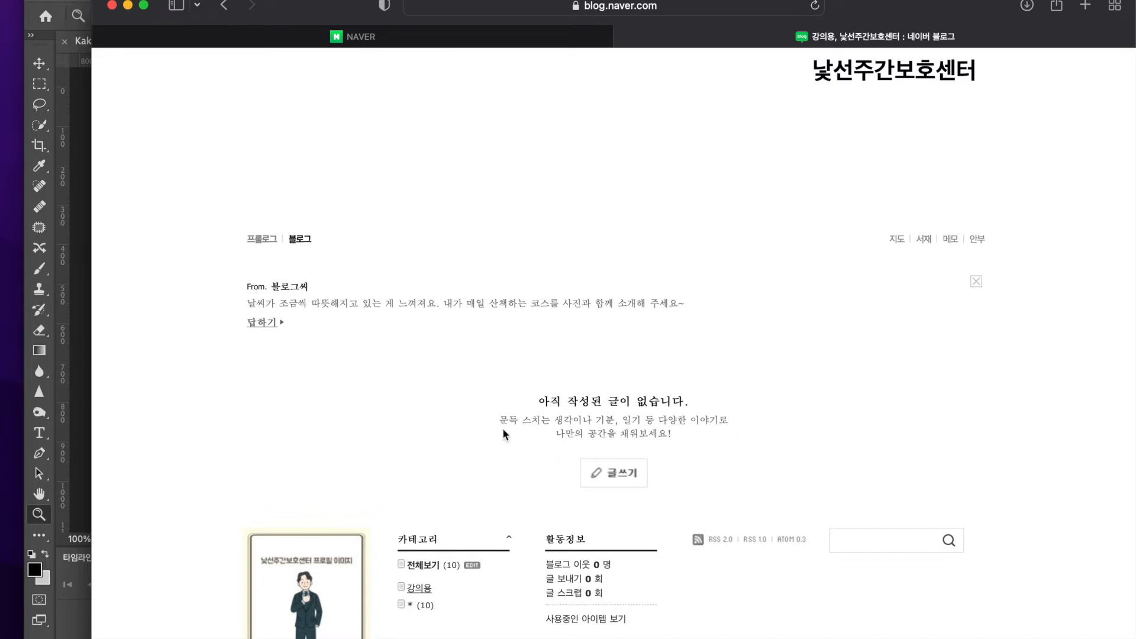
scroll(293, 525, "down", 4)
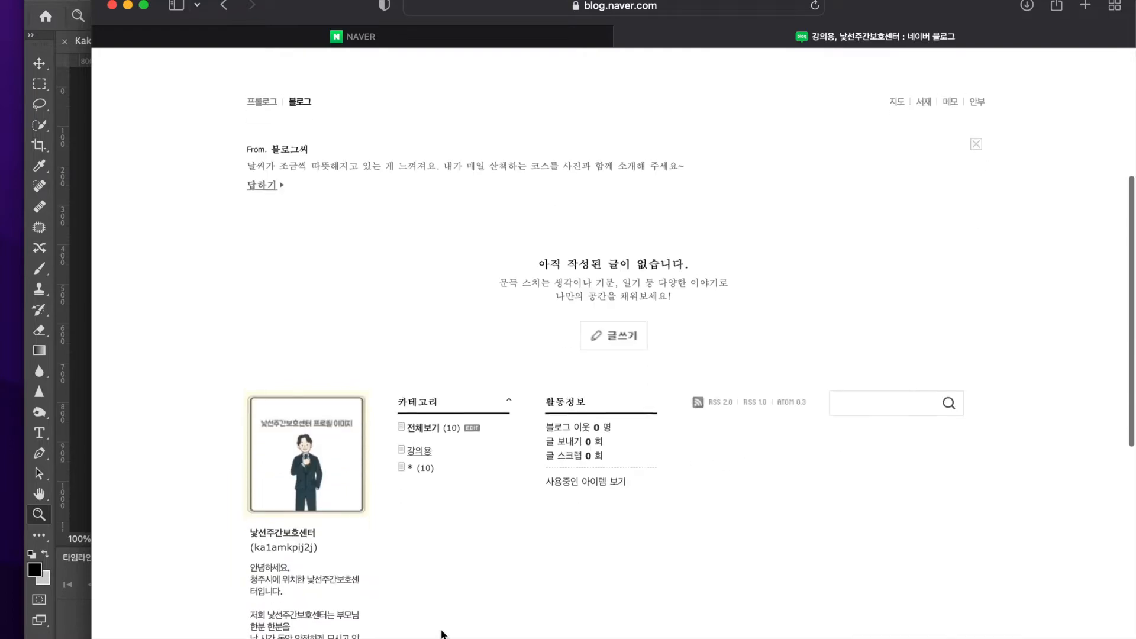
scroll(397, 568, "down", 4)
scroll(406, 599, "up", 10)
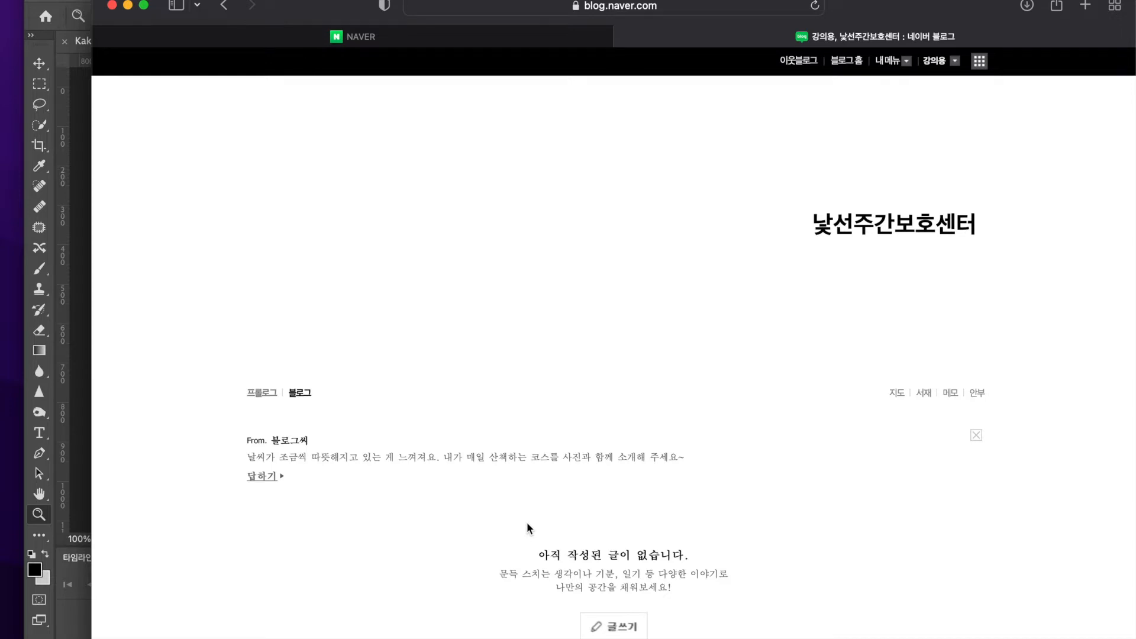
scroll(527, 522, "down", 4)
scroll(424, 524, "down", 5)
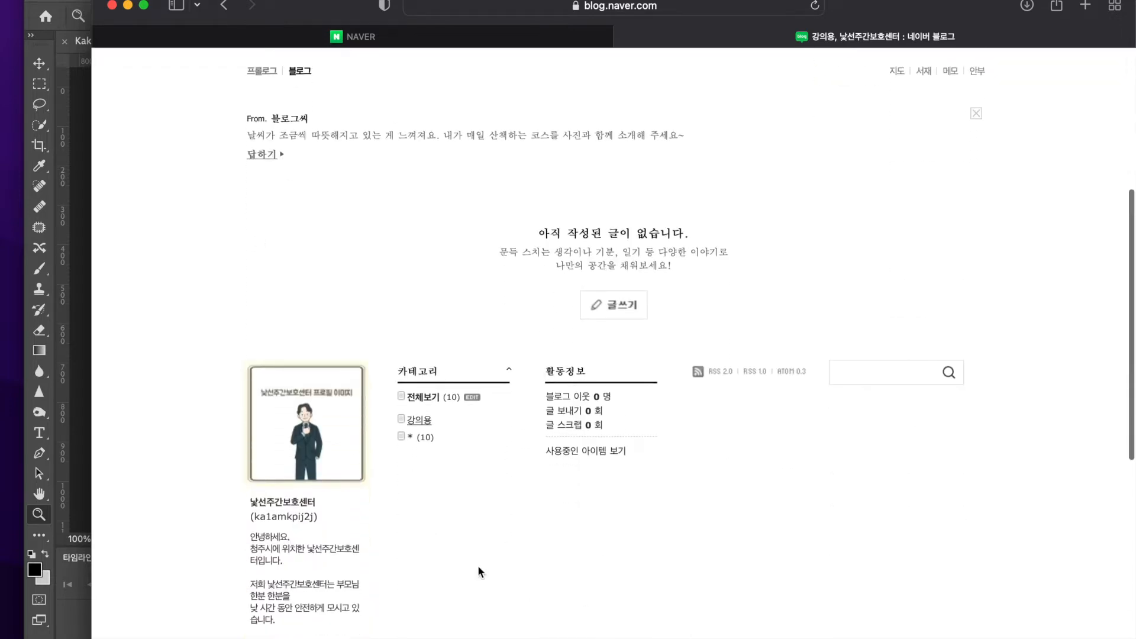
scroll(856, 332, "up", 5)
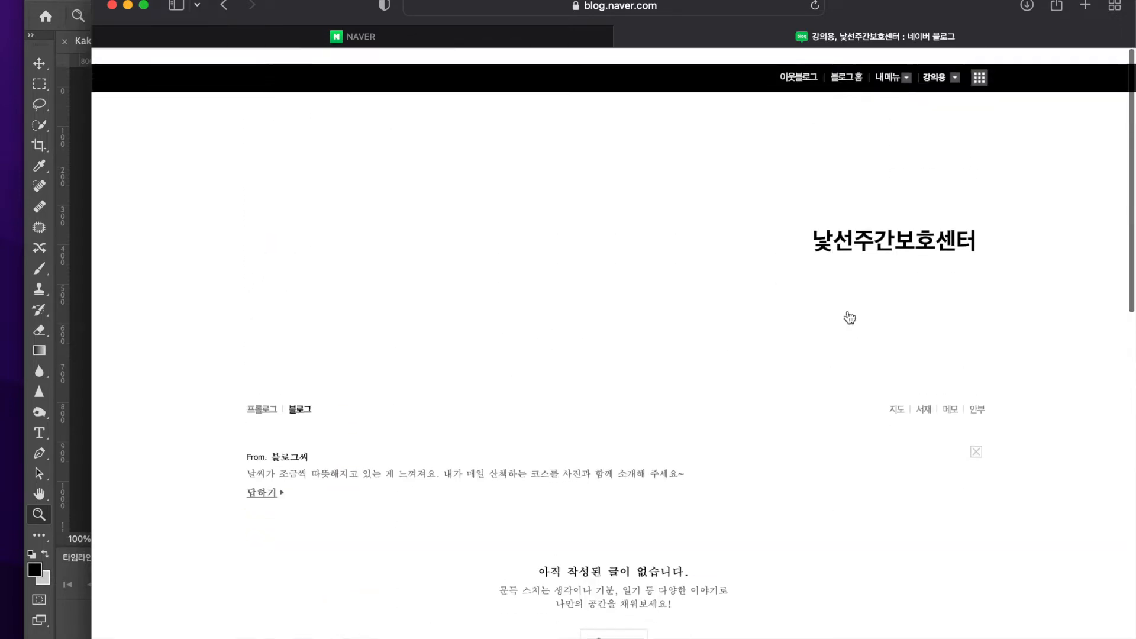
left_click(891, 62)
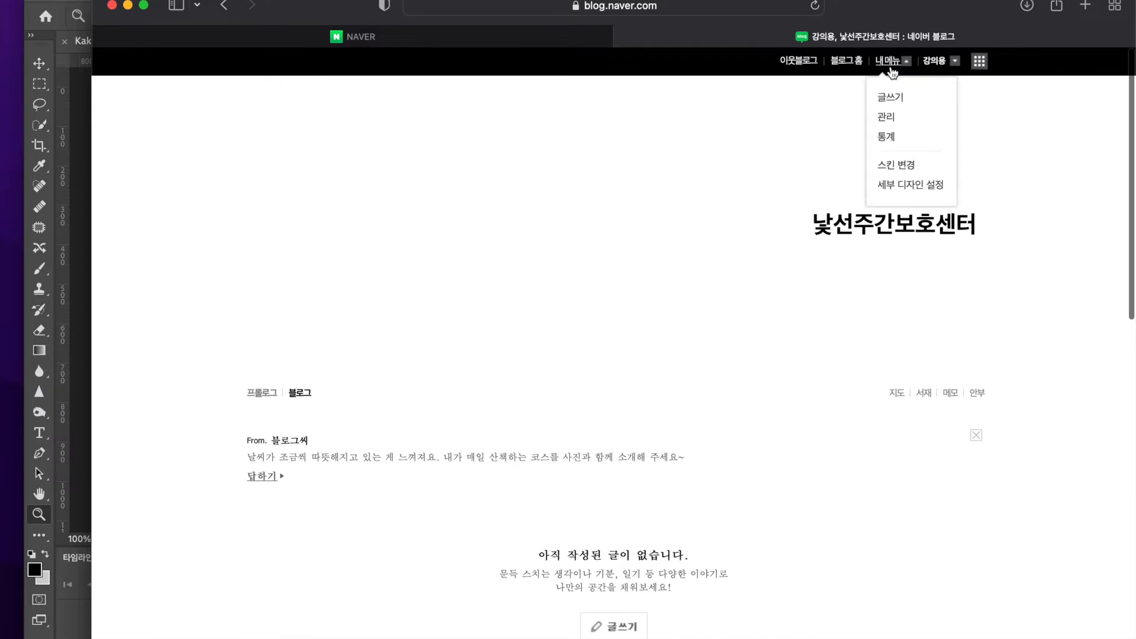
left_click(900, 168)
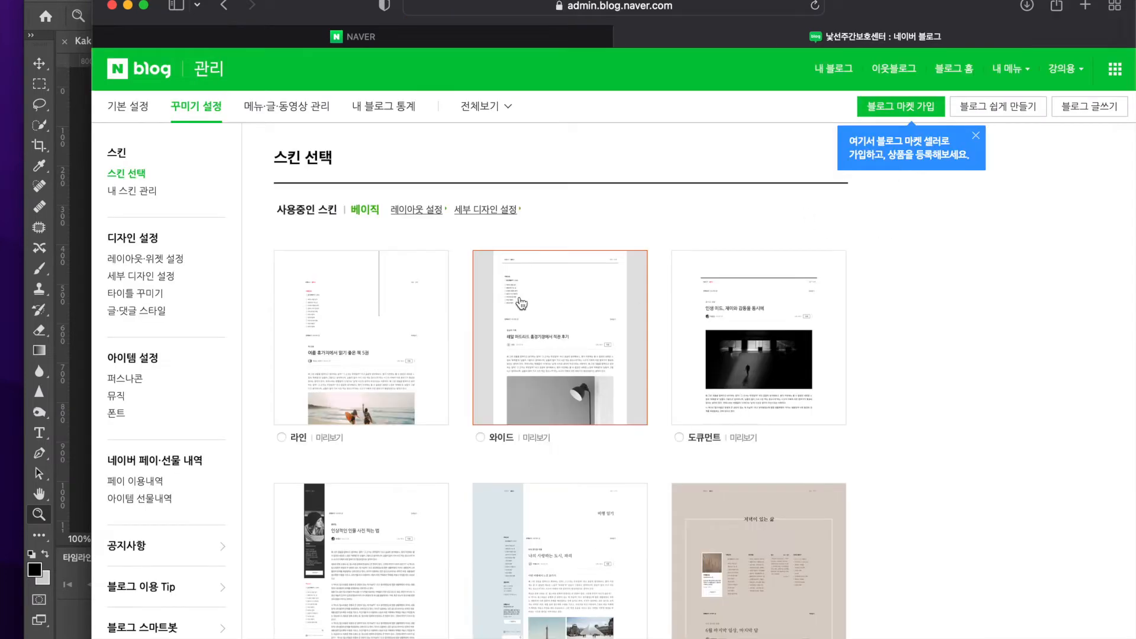
left_click(421, 209)
scroll(421, 209, "down", 2)
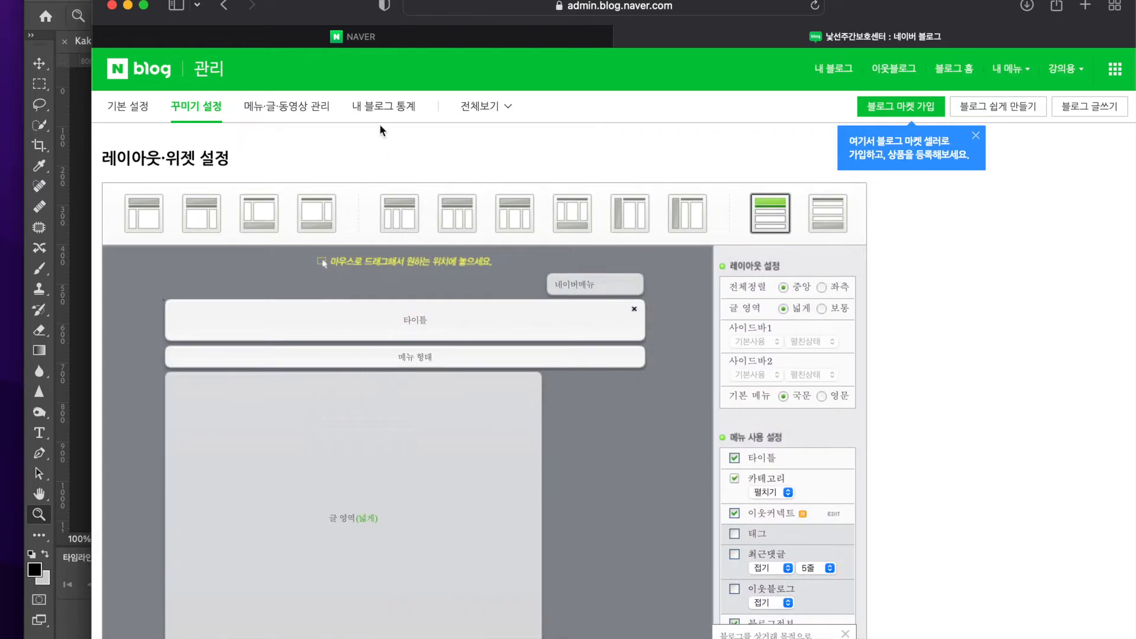
key("super+bracketleft")
scroll(488, 177, "up", 3)
key("super+bracketleft")
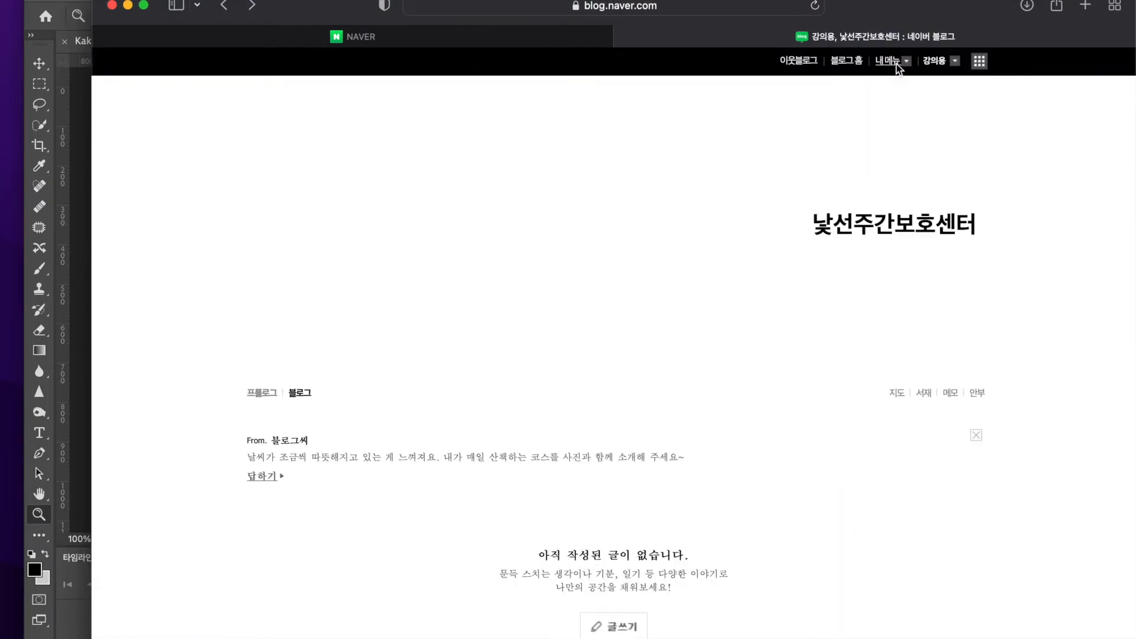
Open the layout settings from the skin change page, choose the single-column layout with the title on top, and cancel the layout change
left_click(896, 64)
left_click(898, 167)
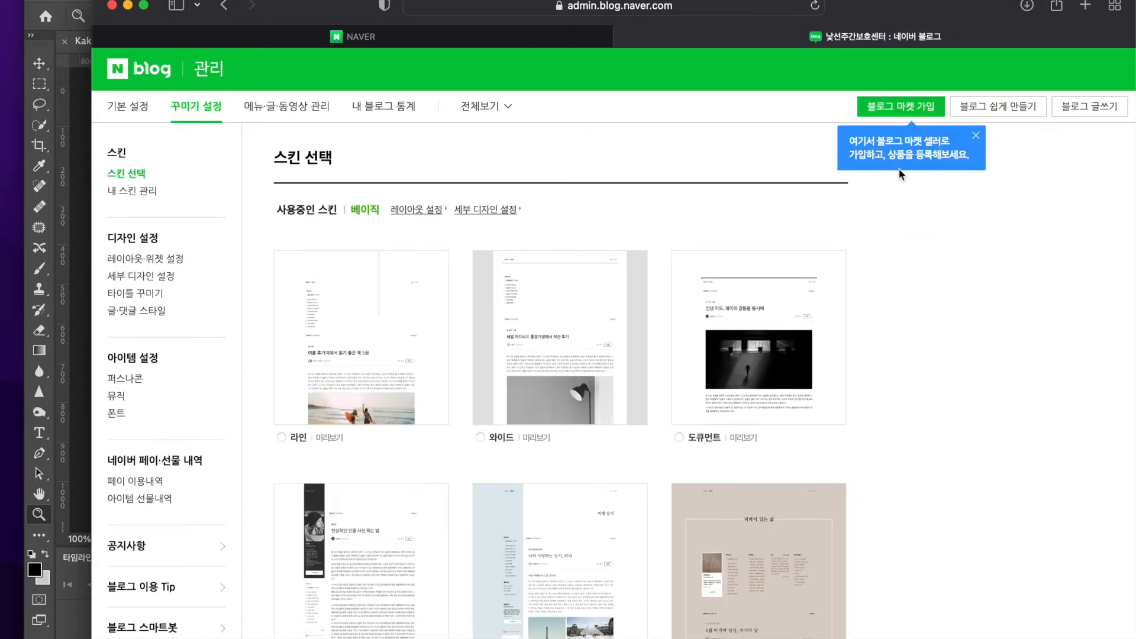
left_click(416, 210)
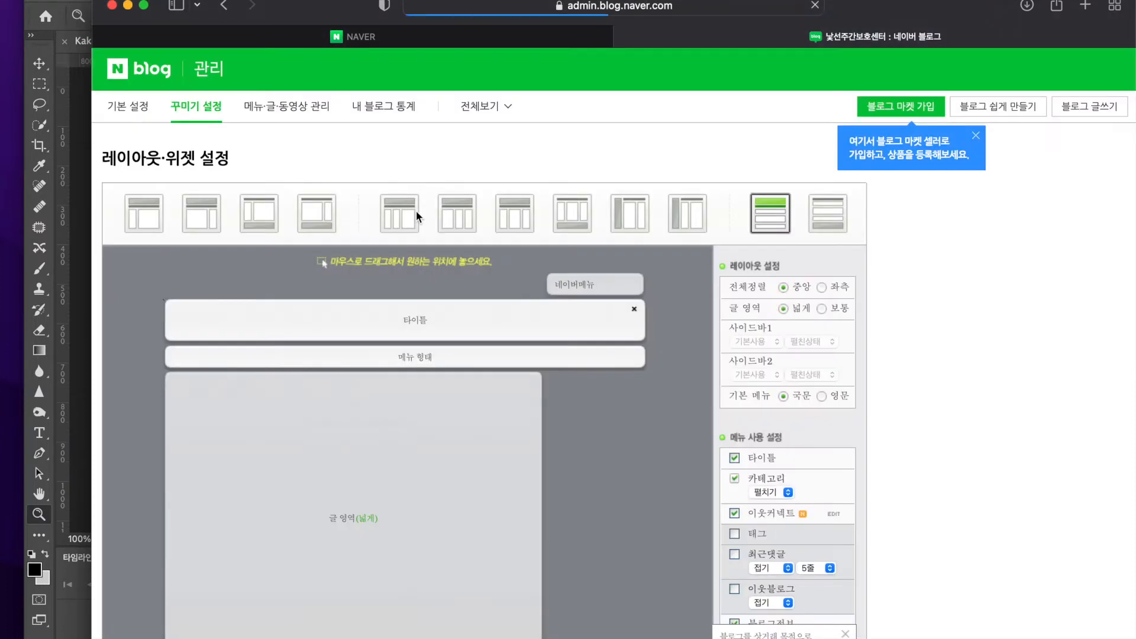
left_click(782, 219)
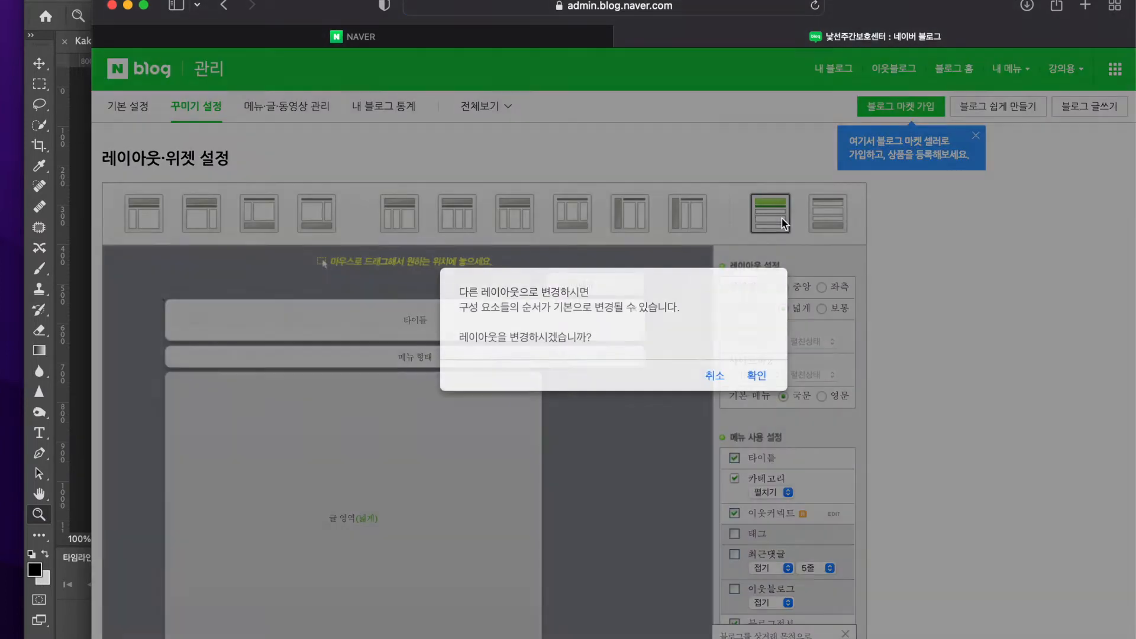
left_click(717, 377)
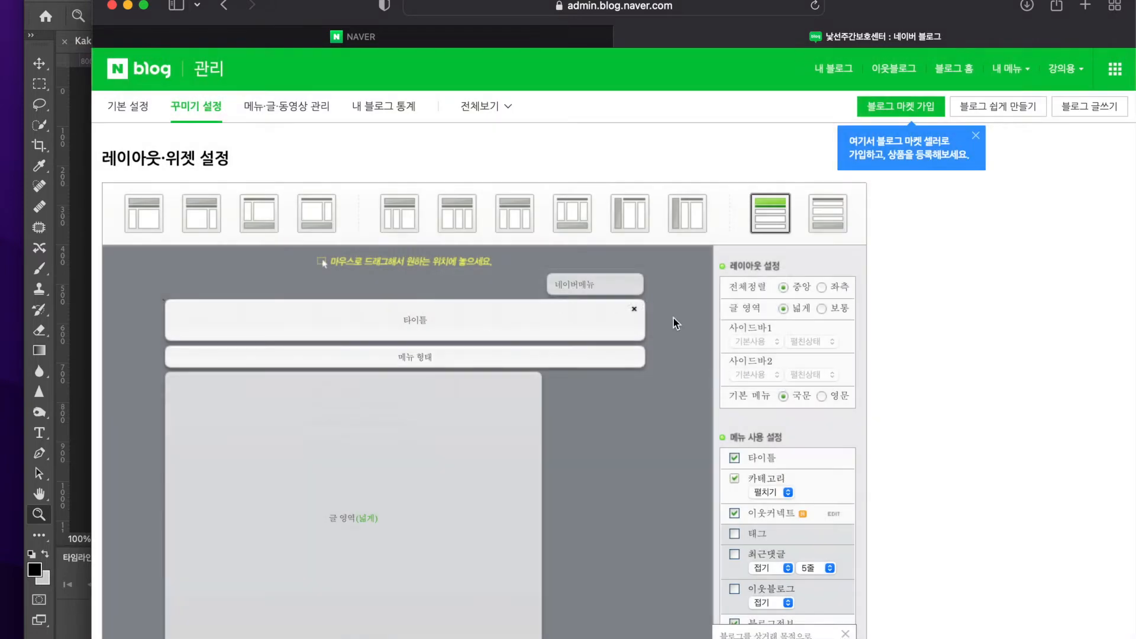
Go back to the blog's main page and check the arrangement of its posts and widgets
scroll(673, 318, "left", 5)
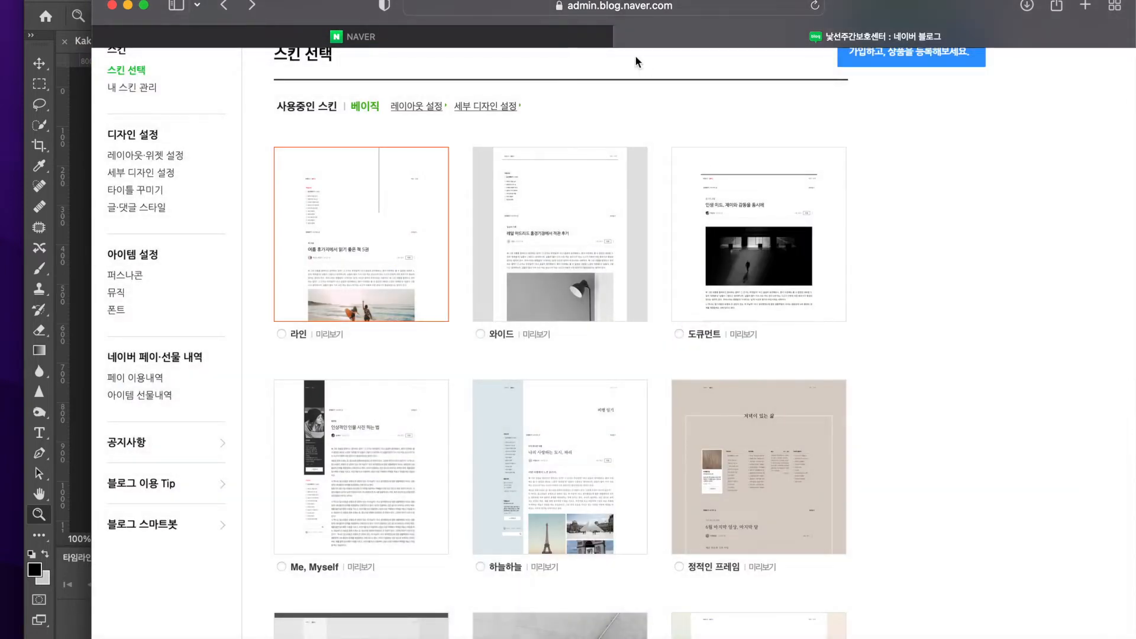
scroll(634, 55, "left", 5)
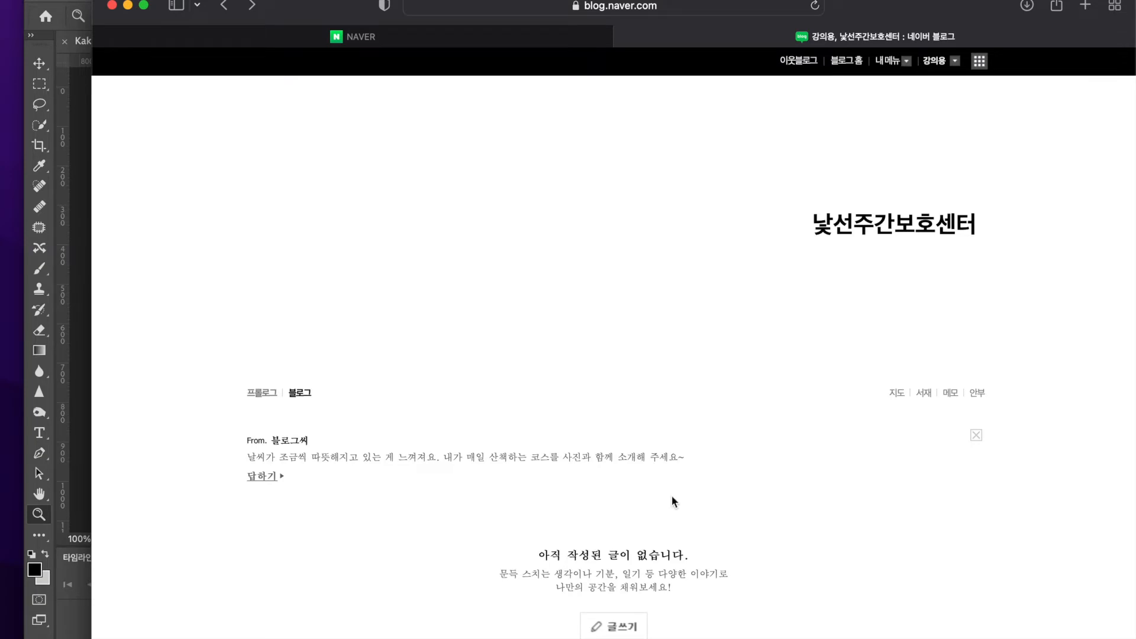
scroll(673, 495, "down", 7)
scroll(547, 255, "up", 6)
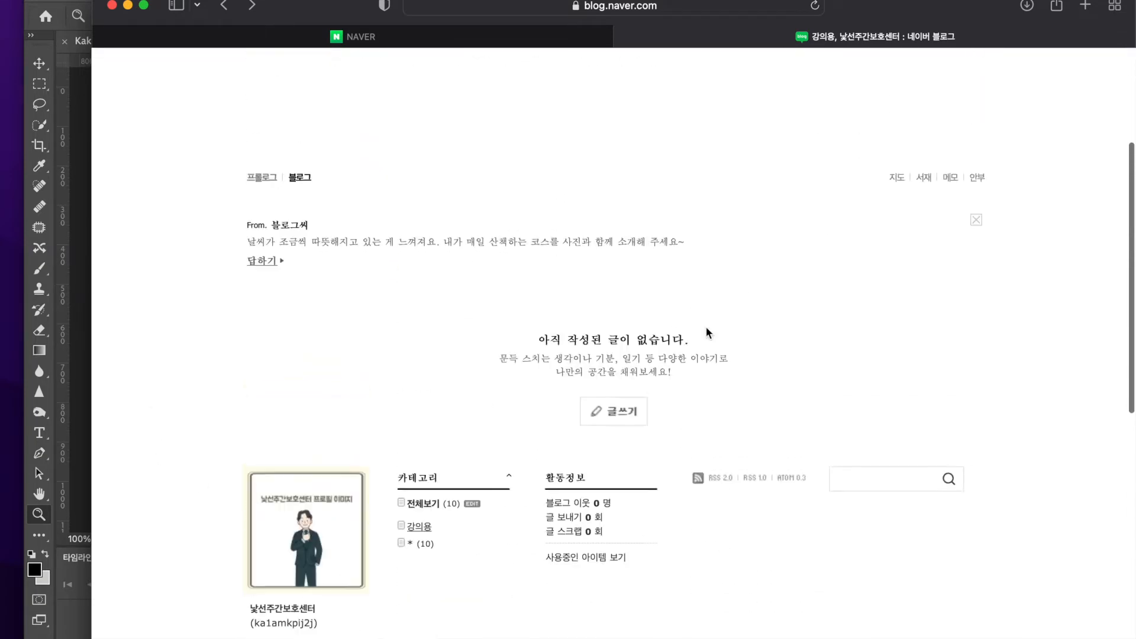
scroll(627, 170, "down", 3)
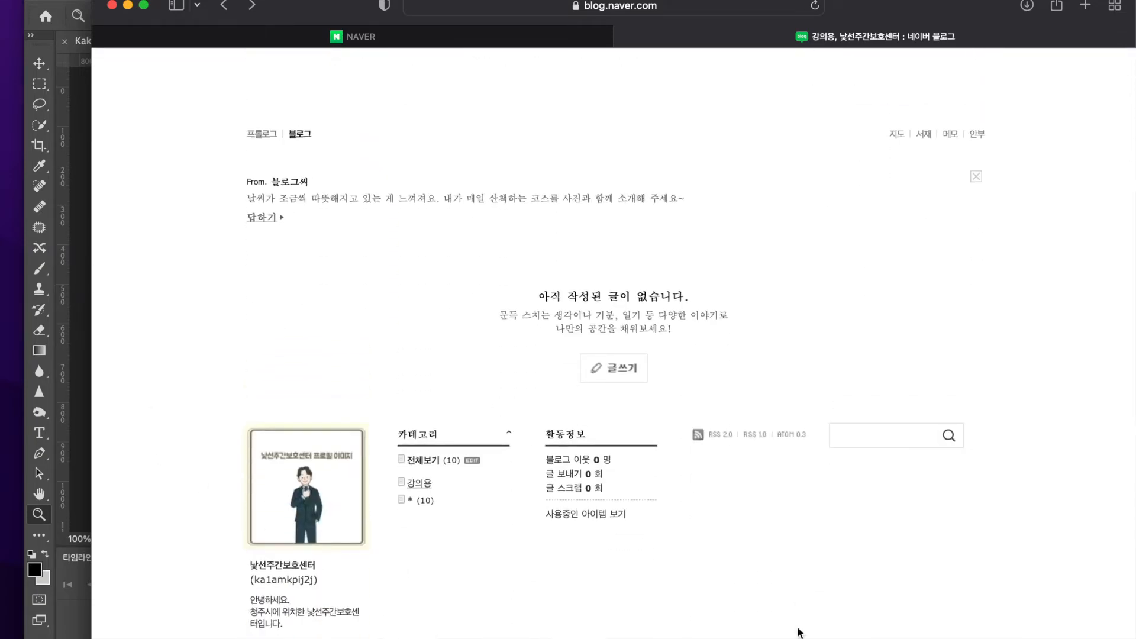
Open the 리모콘 design settings for the blog's detailed styling and dismiss the blog market sign-up notice
scroll(796, 624, "up", 5)
left_click(891, 61)
left_click(900, 167)
left_click(491, 211)
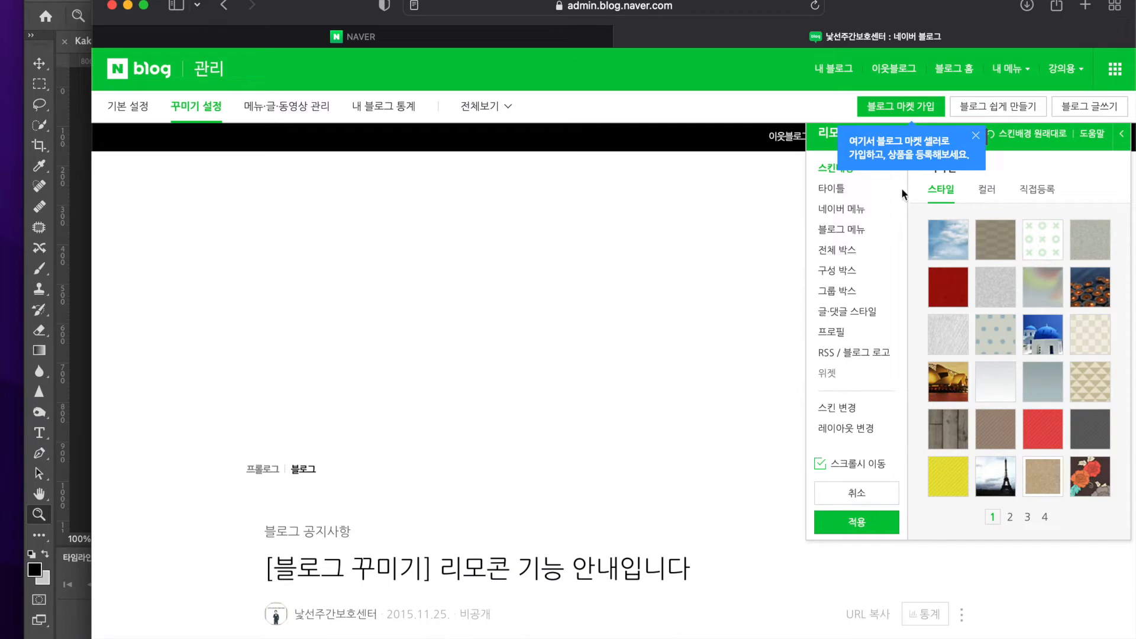
left_click(976, 137)
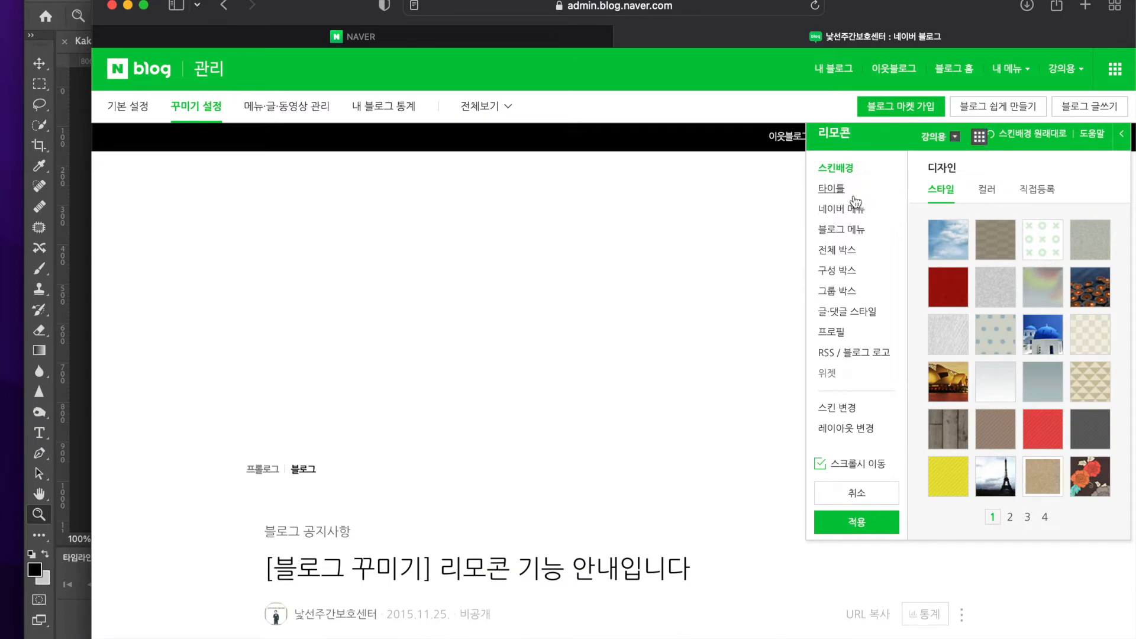
Try the brown weave and green circle patterns as the skin background, and set it to plain white
left_click(983, 231)
scroll(520, 363, "down", 15)
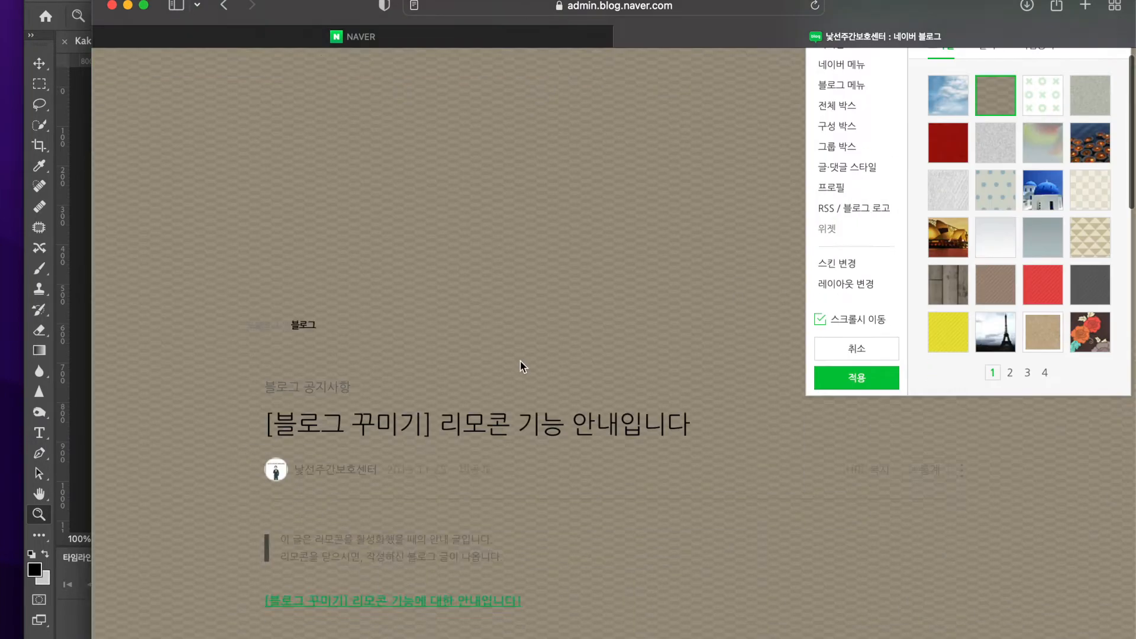
scroll(472, 342, "up", 15)
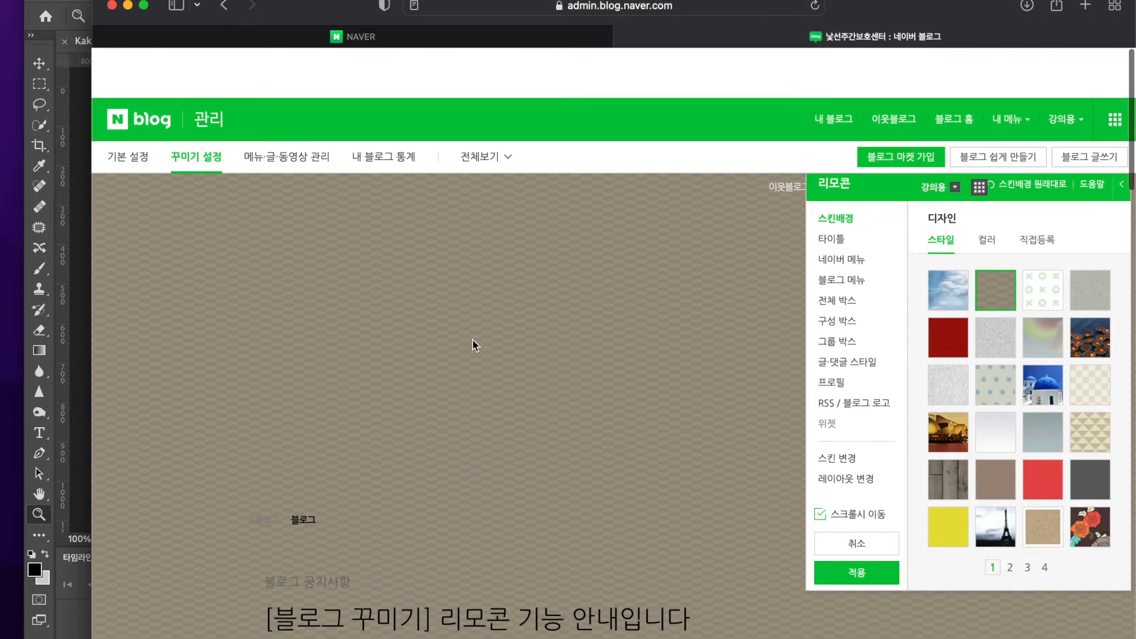
left_click(1044, 253)
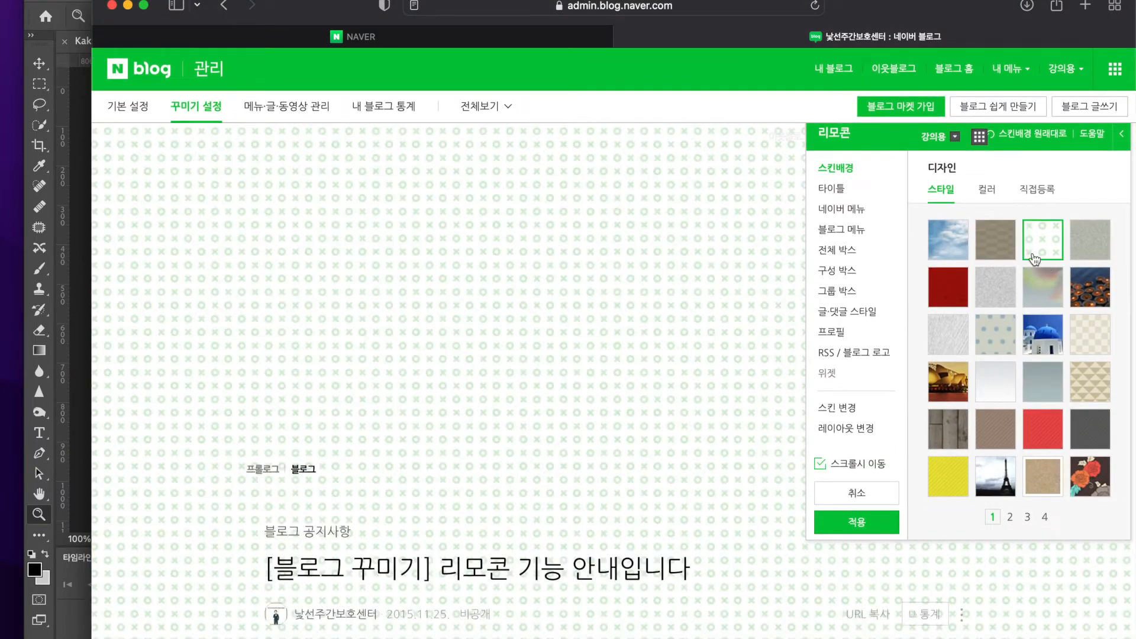
left_click(987, 189)
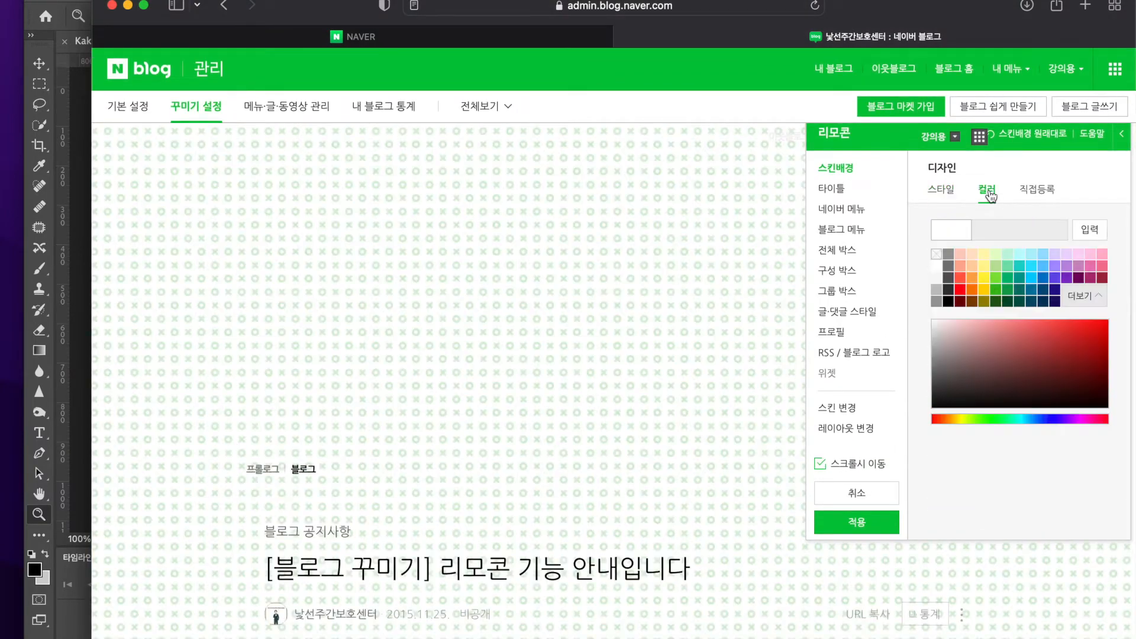
left_click(938, 271)
Try the hot-air balloon title style at height 107, and try the world map and street illustration styles
left_click(839, 188)
left_click(960, 417)
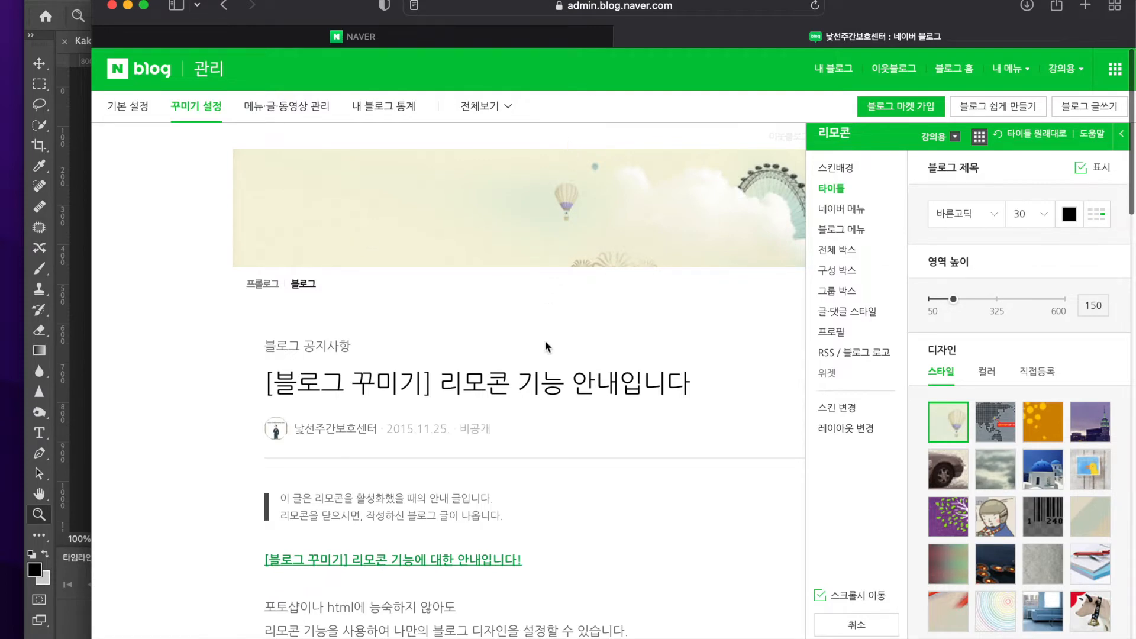
mouse_move(955, 303)
left_mouse_down()
mouse_move(1060, 299)
mouse_move(943, 303)
left_mouse_up()
left_click(758, 362)
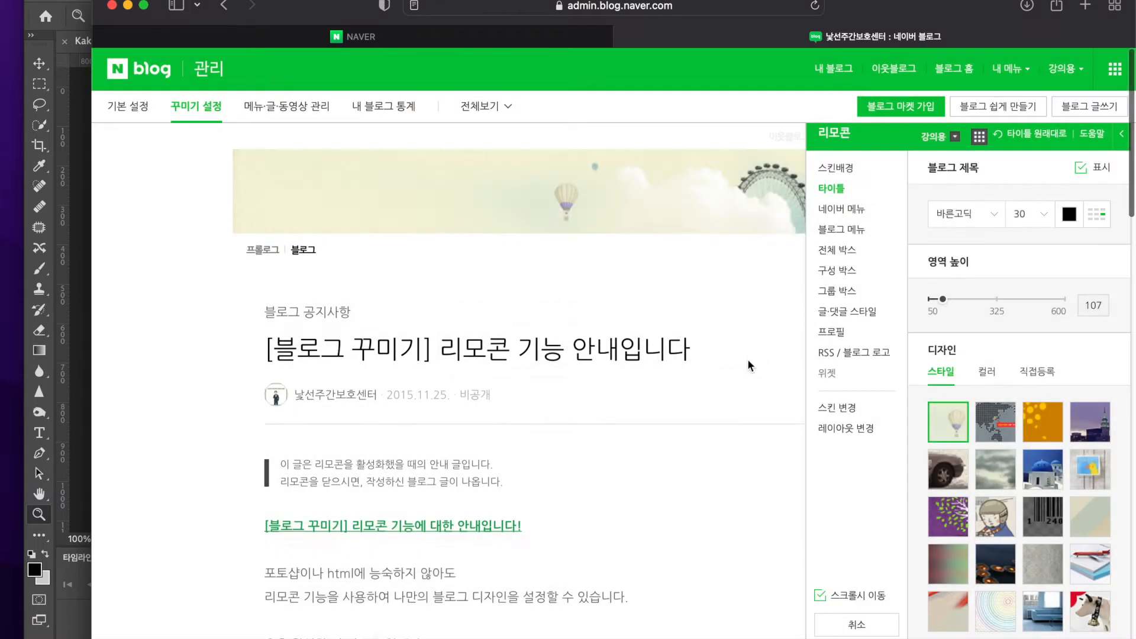
left_click(1010, 436)
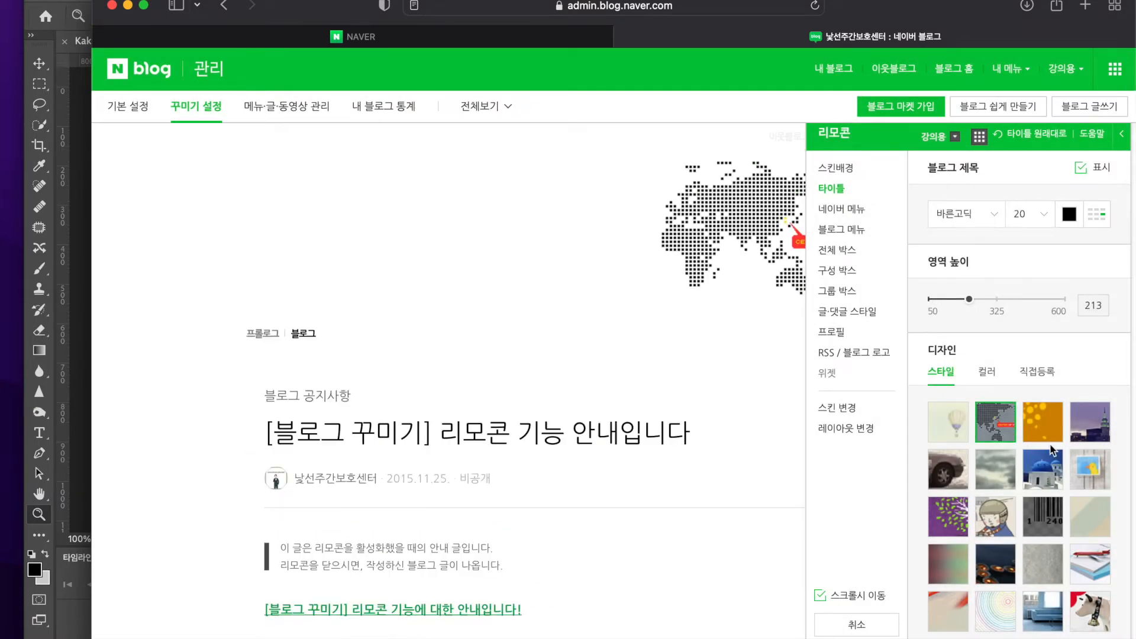
left_click(996, 521)
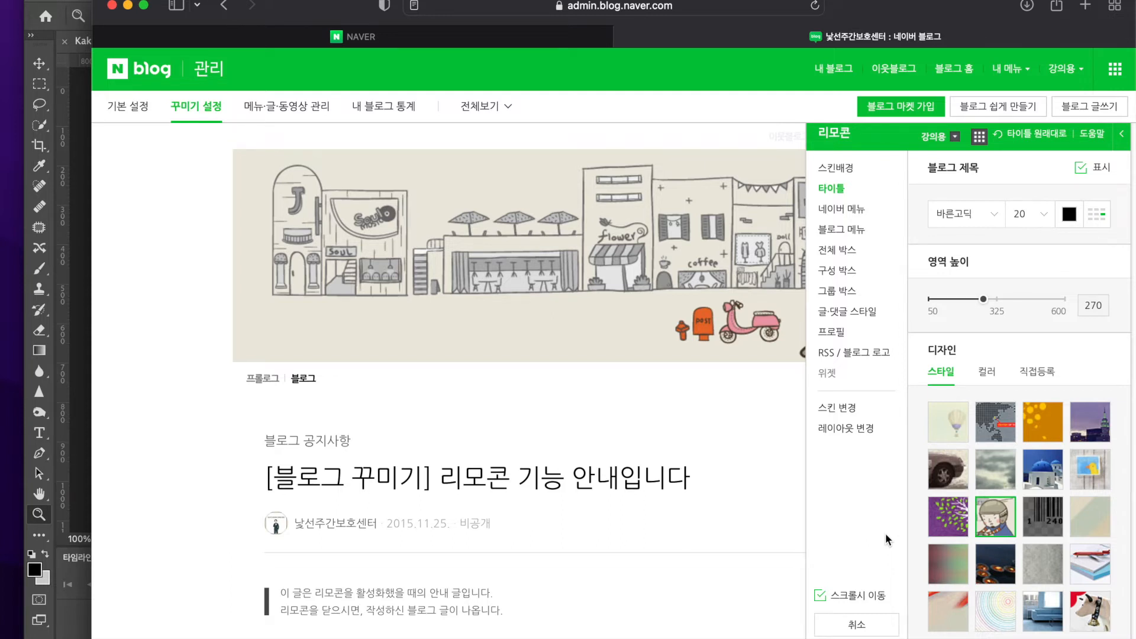
Reopen the title settings (타이틀) and try the red ornamental frame style with the title area height at 549
left_click(836, 167)
left_click(857, 189)
left_click(1037, 638)
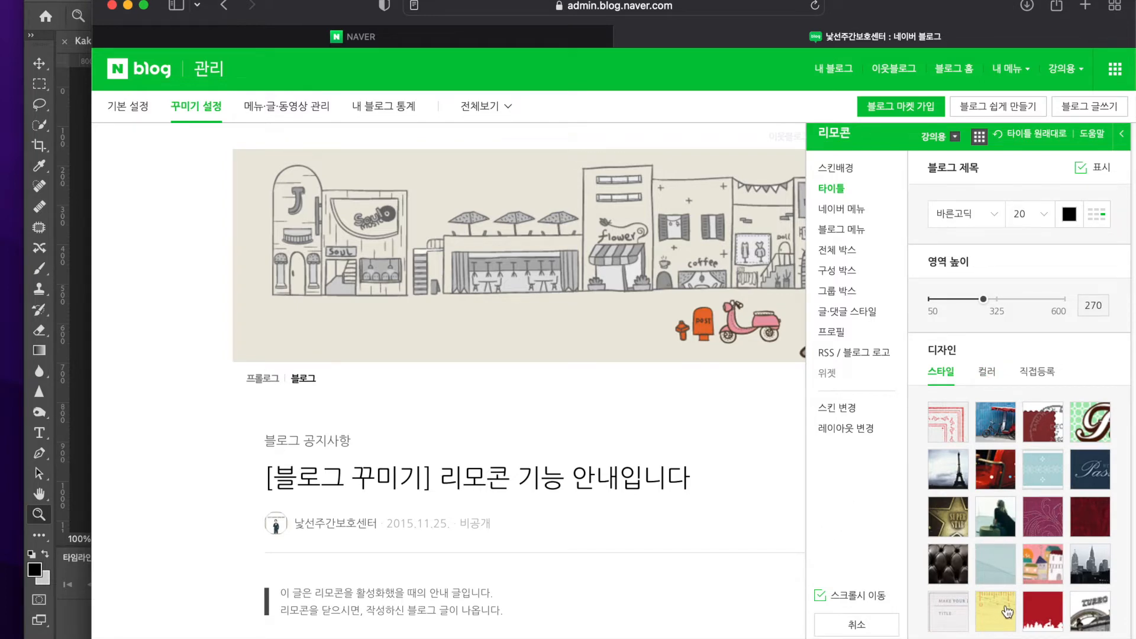
left_click_drag(925, 346, 966, 350)
left_click(966, 350)
left_click(954, 437)
left_click_drag(954, 299, 1055, 301)
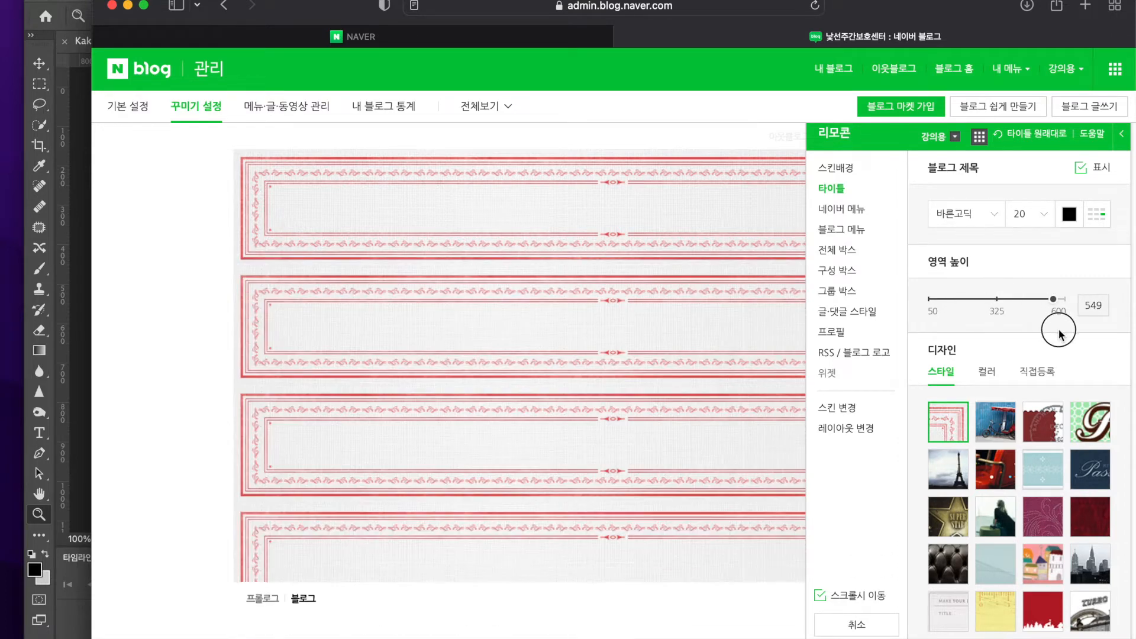
Try the seated woman, pale blue and dark red title styles, and browse the third and fourth style pages
left_click(988, 517)
scroll(1006, 515, "down", 2)
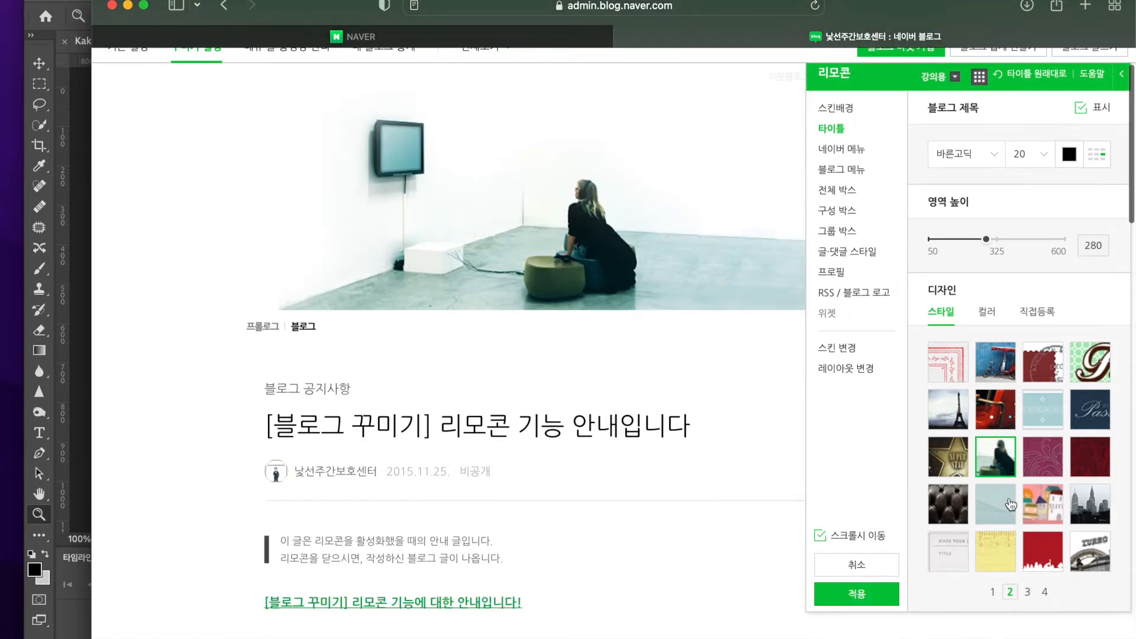
left_click(1006, 509)
scroll(766, 288, "up", 1)
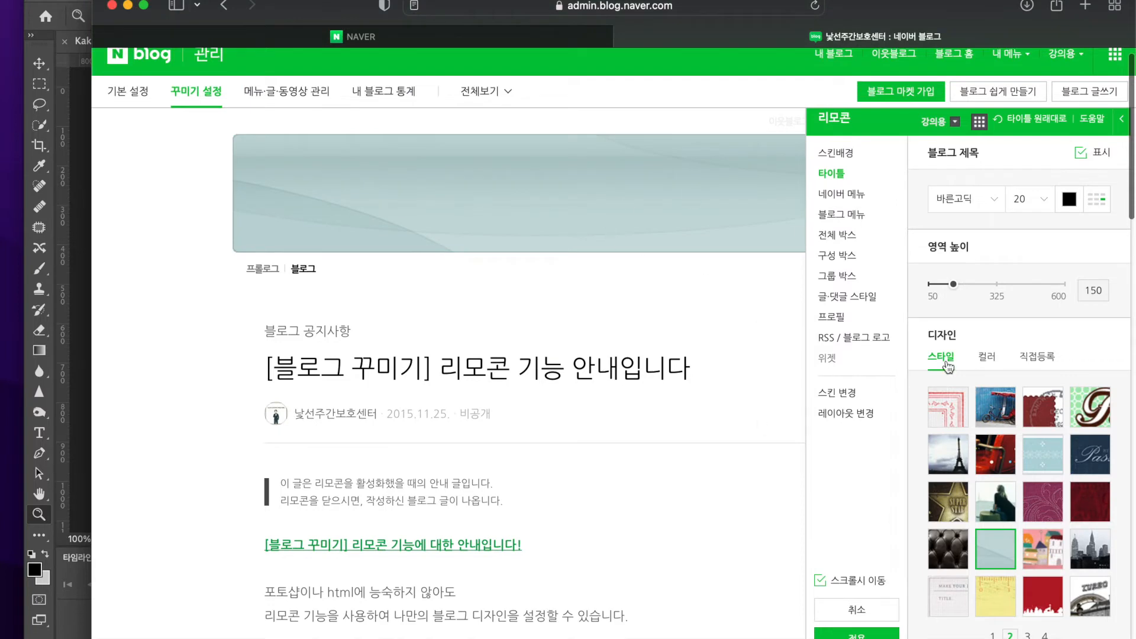
left_click(1030, 612)
left_click(1028, 635)
left_click(1045, 635)
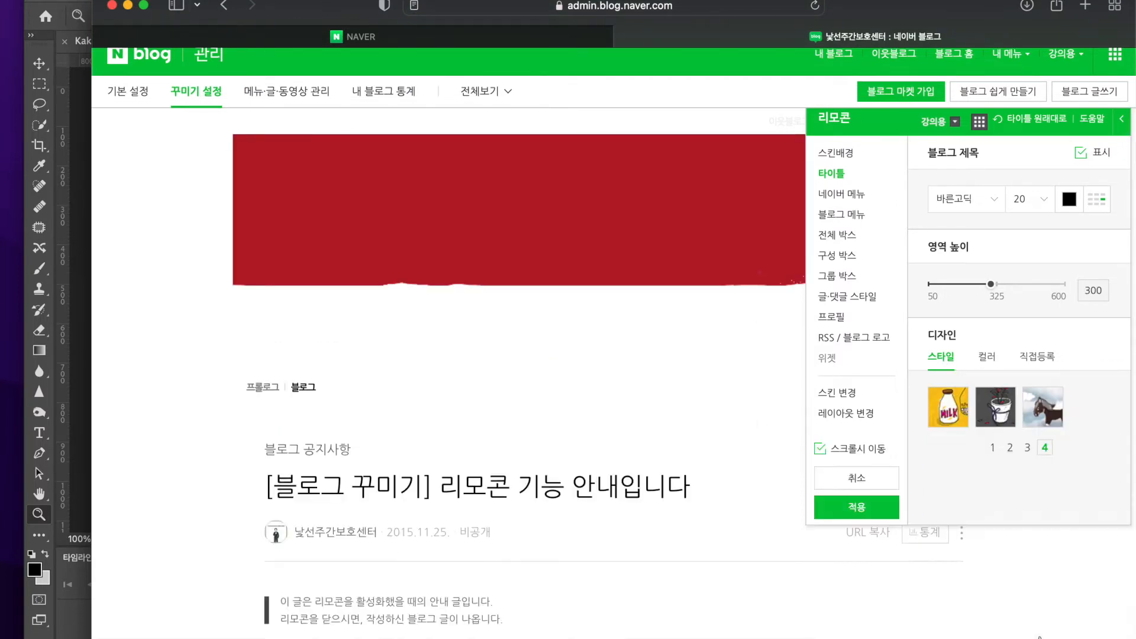
Return to the first page of title styles and try the car, purple leaf, gradient, illustrated child and barcode designs
left_click(996, 450)
left_click(1006, 420)
left_click(963, 444)
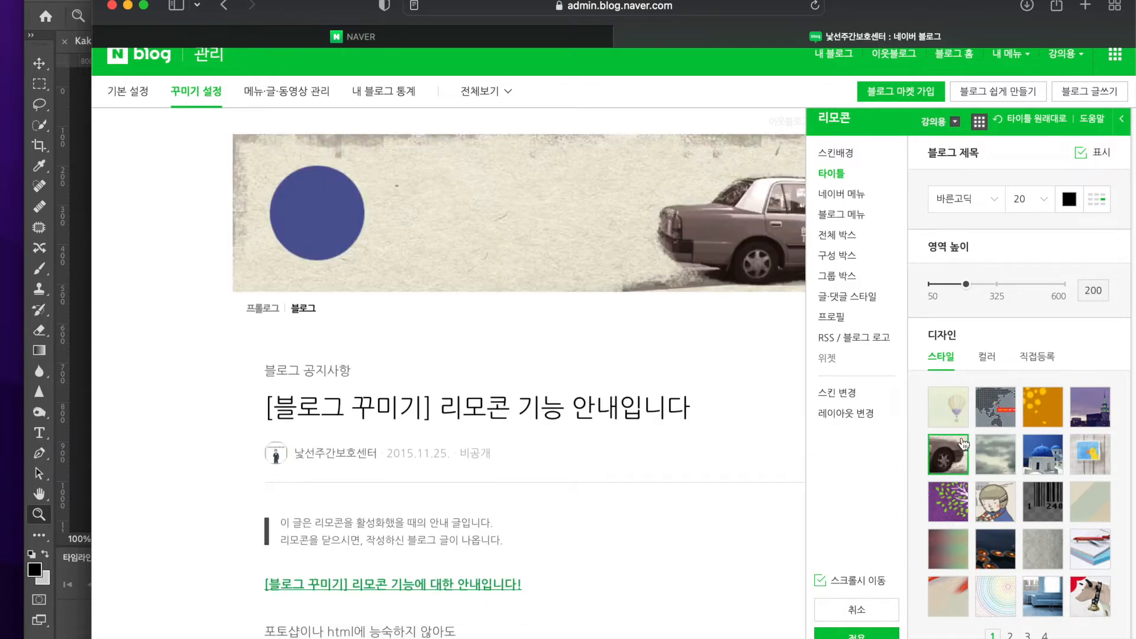
left_click(960, 498)
left_click(946, 552)
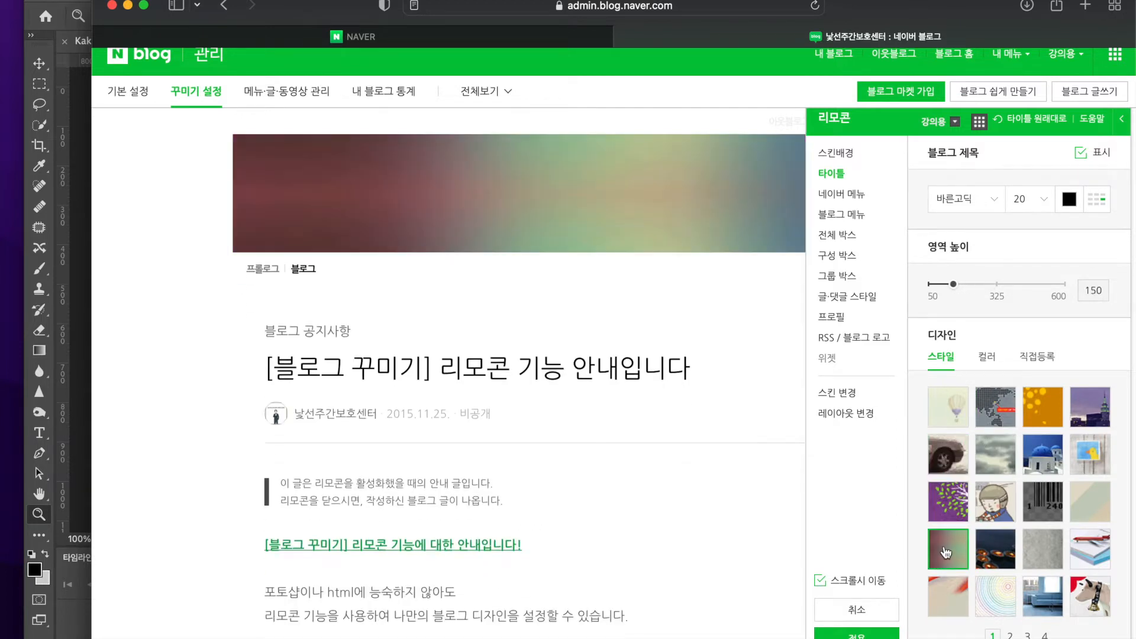
left_click(978, 507)
left_click(1045, 516)
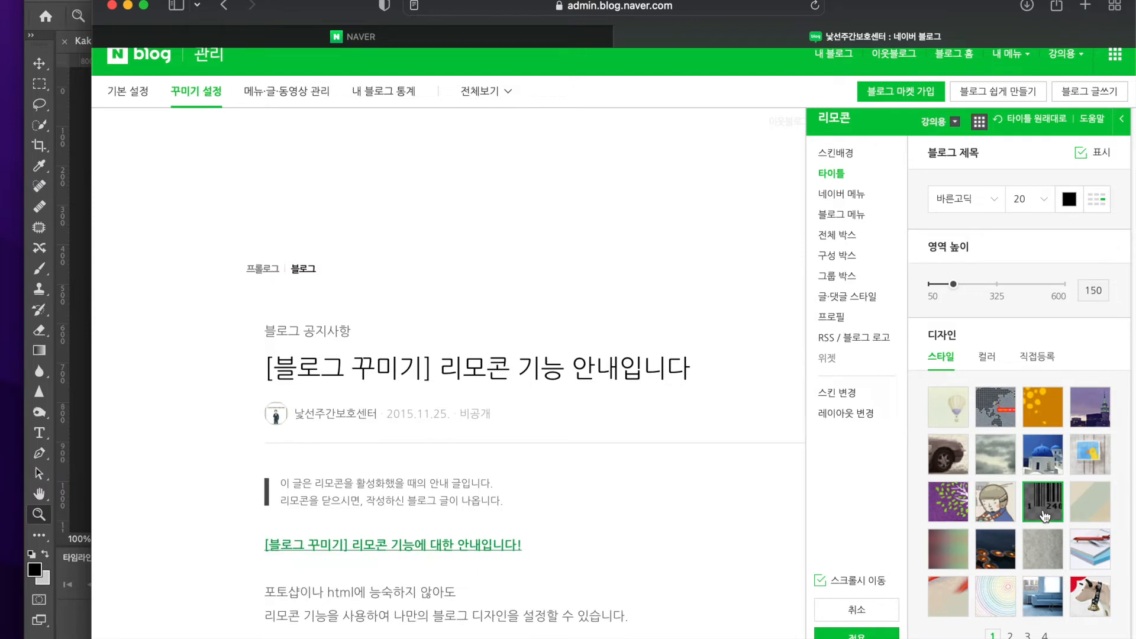
Try the stitched beige, night lights, concrete, book and dog styles for the title area
left_click(1094, 514)
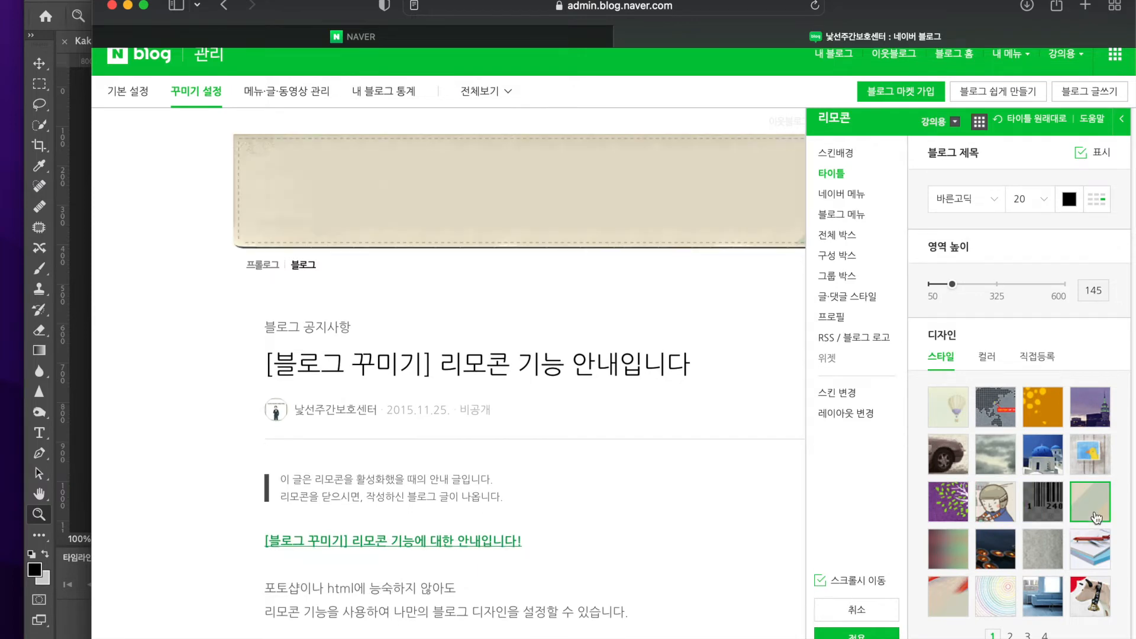
left_click(1006, 542)
left_click(1047, 545)
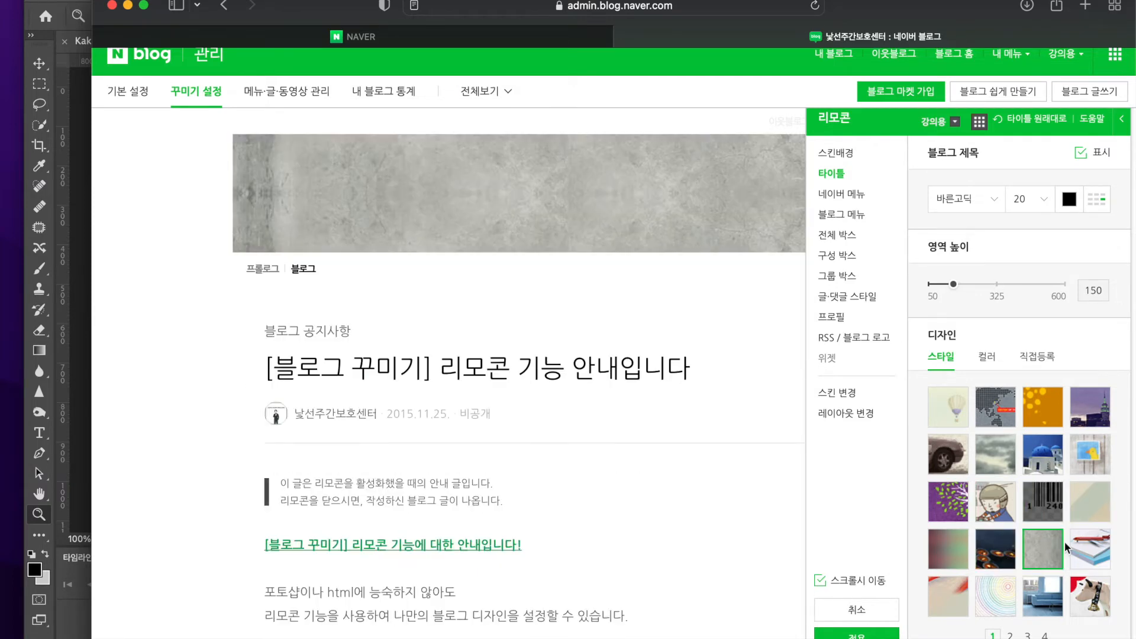
left_click(1097, 567)
left_click(1097, 601)
Switch the title background to a solid color and try #FEF7B2, #FFE3C7 and a pale pink
left_click(987, 356)
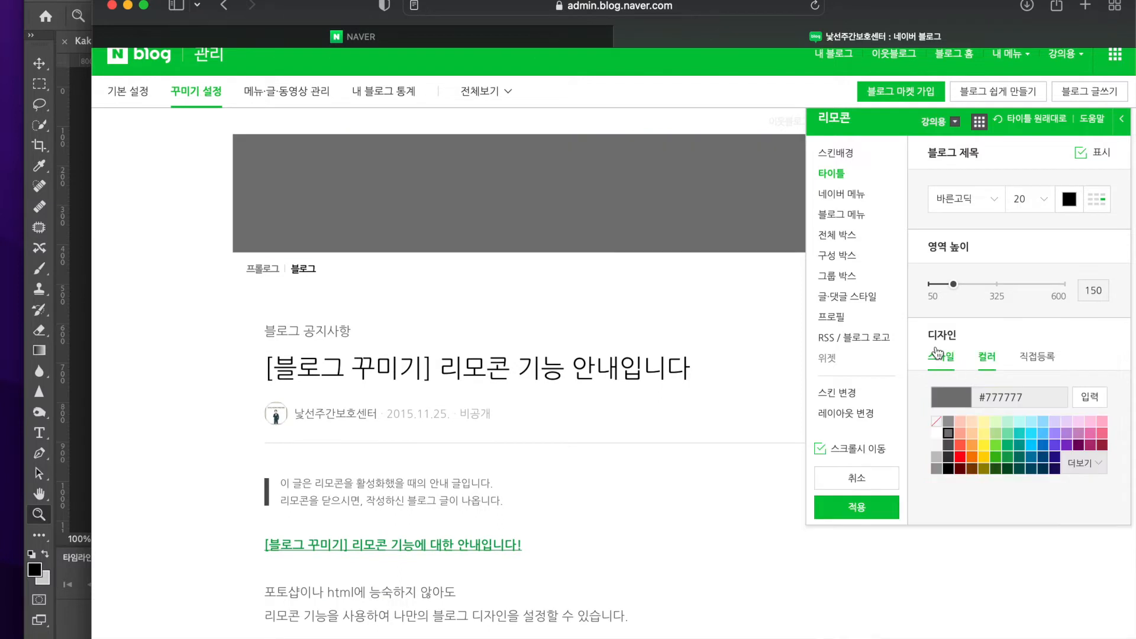
left_click(1012, 423)
left_click(984, 421)
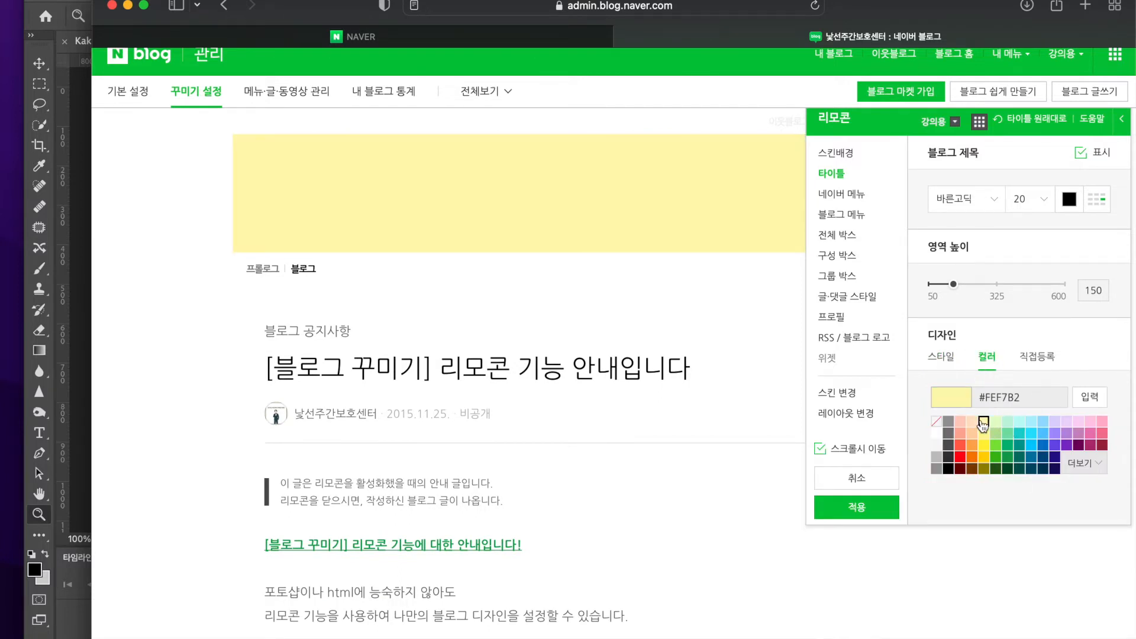
left_click(972, 422)
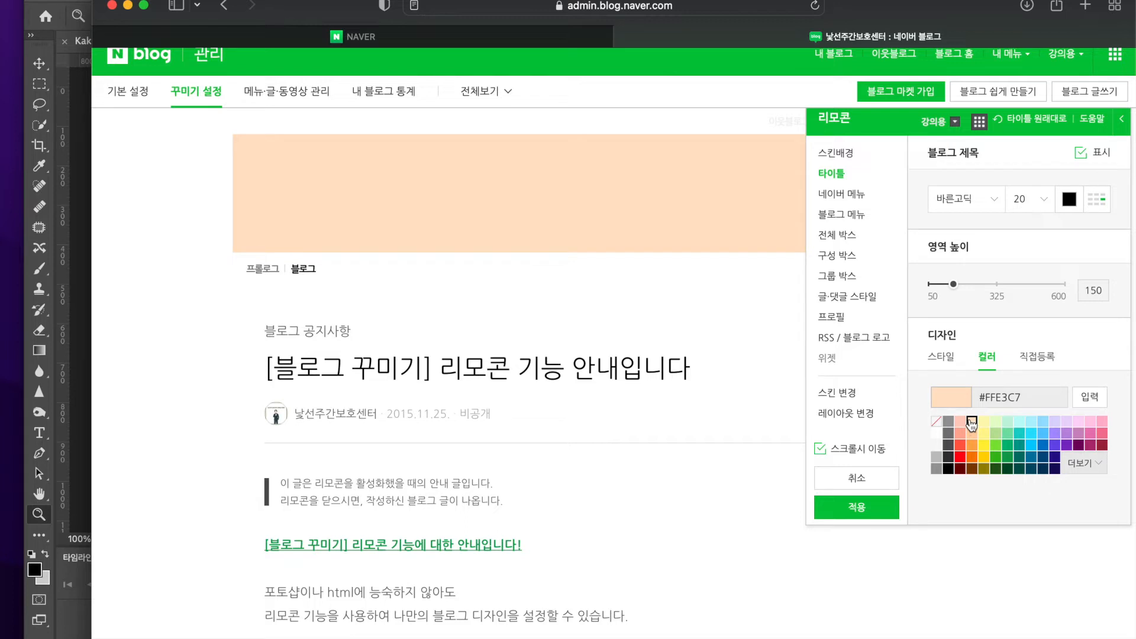
left_click(1079, 421)
Try the custom color #fc9999 and a dark magenta, and set the title background to custom pale yellow #fffbd1
left_click(1089, 466)
left_click_drag(995, 539, 1128, 469)
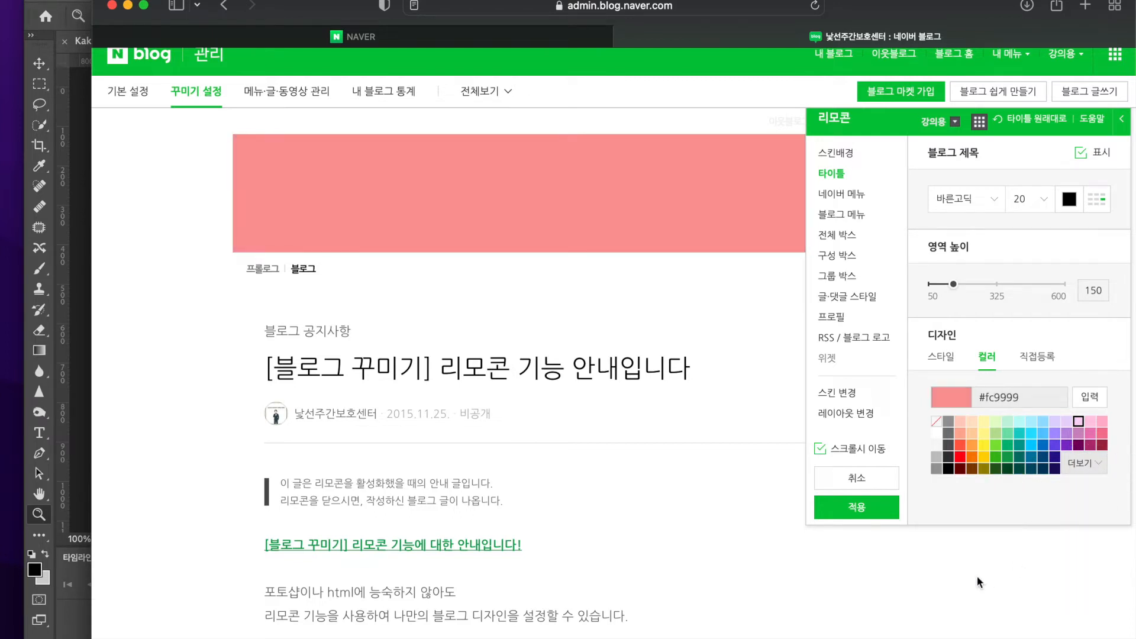
left_click(1090, 446)
left_click(1082, 464)
left_click(982, 586)
left_click_drag(982, 586, 959, 588)
left_click_drag(959, 489, 965, 487)
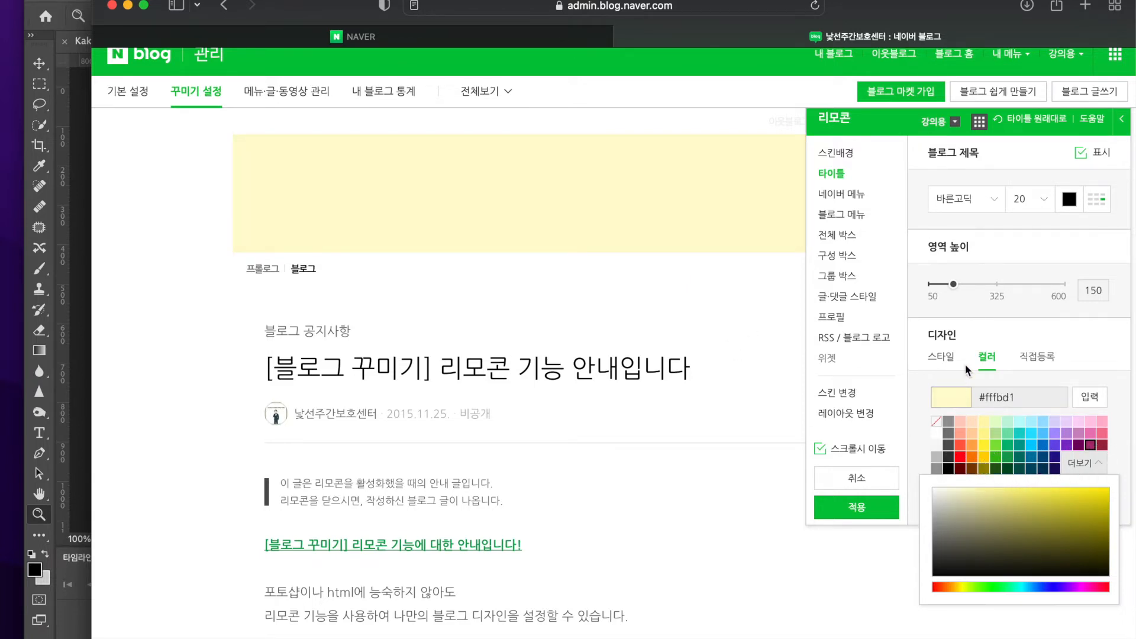
View the color options for the blog title text and close them with the title display kept on
left_click(1009, 329)
left_click(1069, 201)
left_click(1063, 200)
left_click(1063, 200)
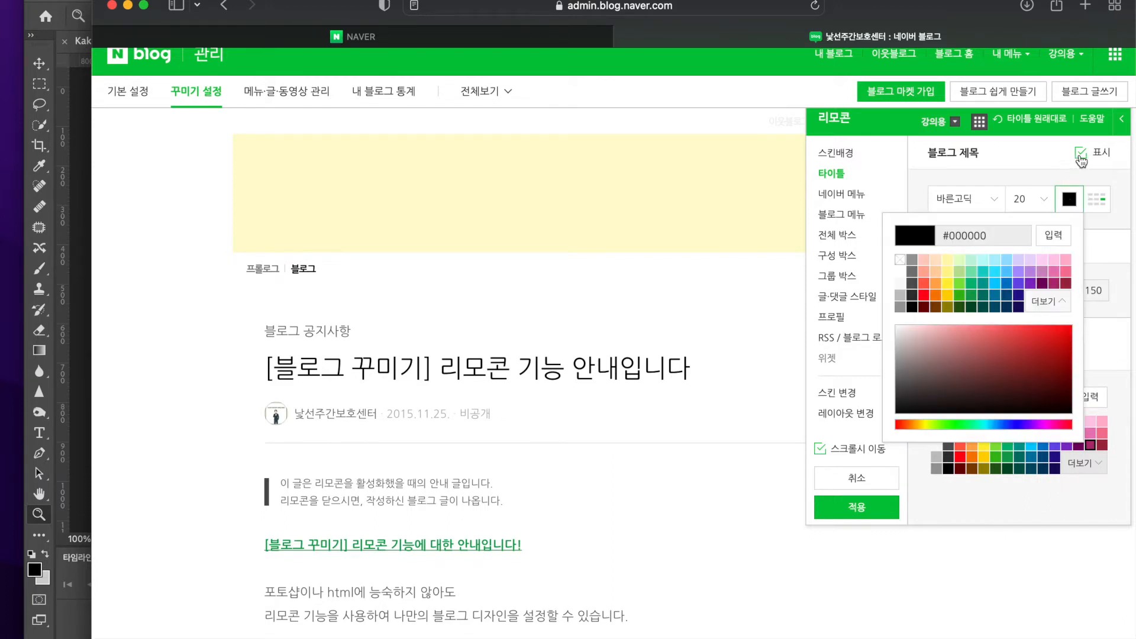
left_click(1081, 157)
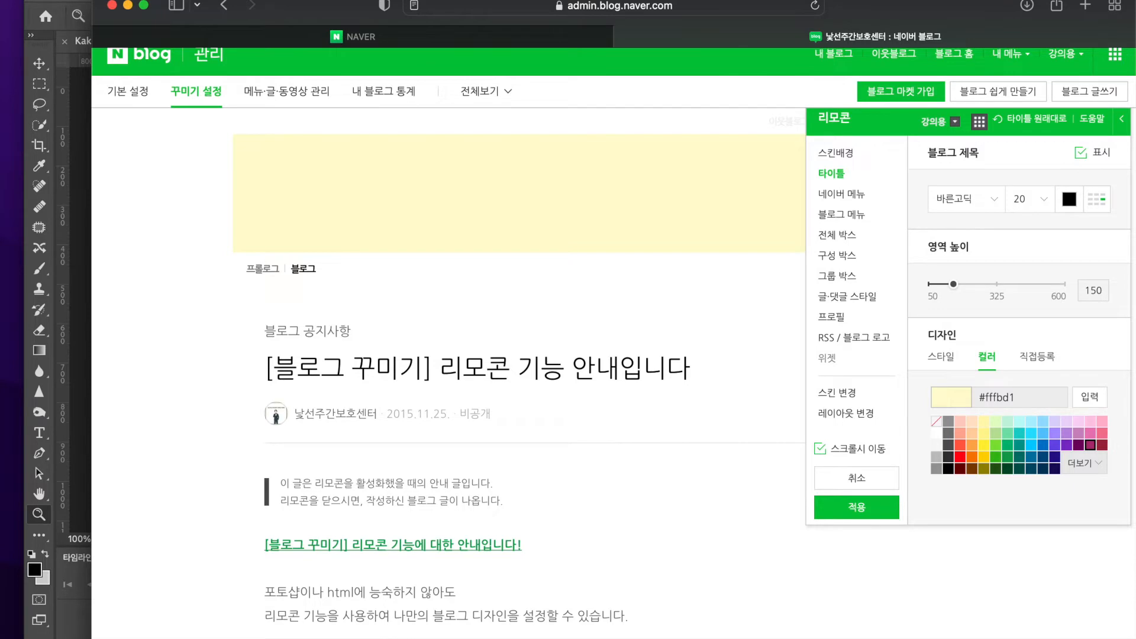
Shift the browser window and move the 리모콘 panel so it no longer covers the blog title text
left_click_drag(949, 5, 896, 4)
scroll(688, 321, "down", 3)
scroll(687, 320, "up", 4)
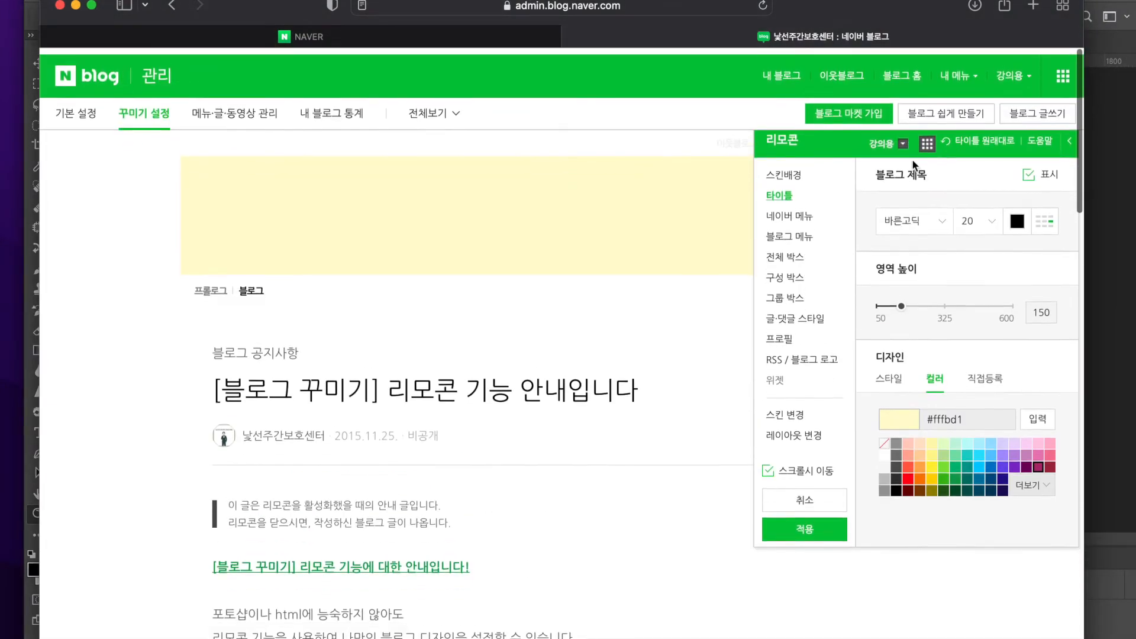
left_click(1071, 140)
left_click_drag(837, 144, 260, 220)
left_click(531, 204)
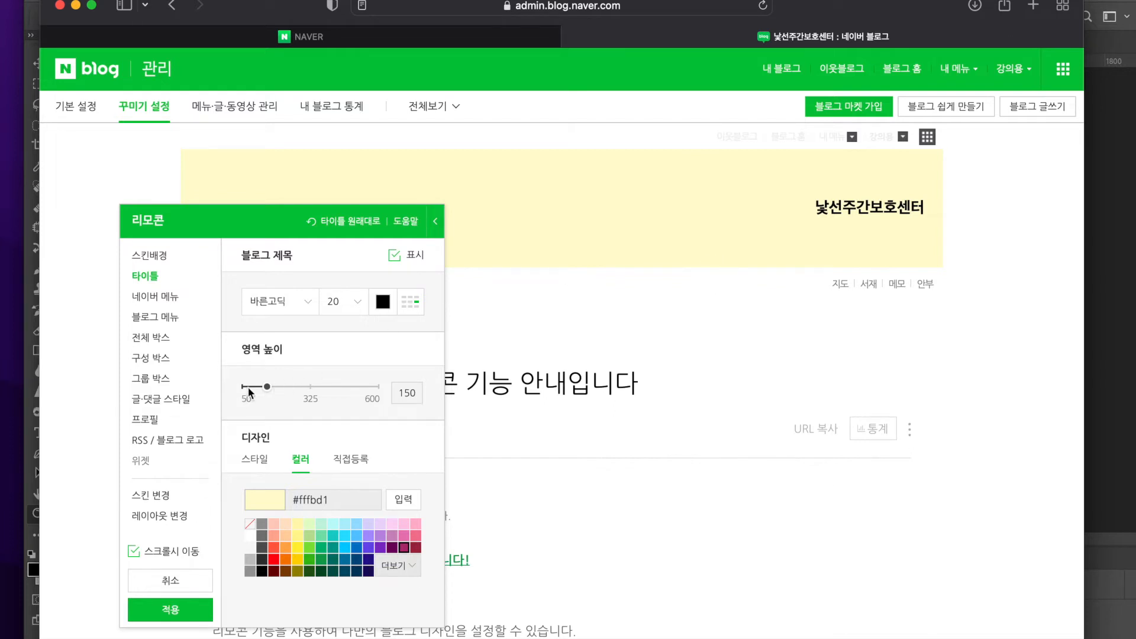
Set the title area height to 401 and check the enlarged title area on the page
left_click_drag(267, 388, 333, 402)
scroll(696, 418, "down", 3)
scroll(697, 417, "up", 2)
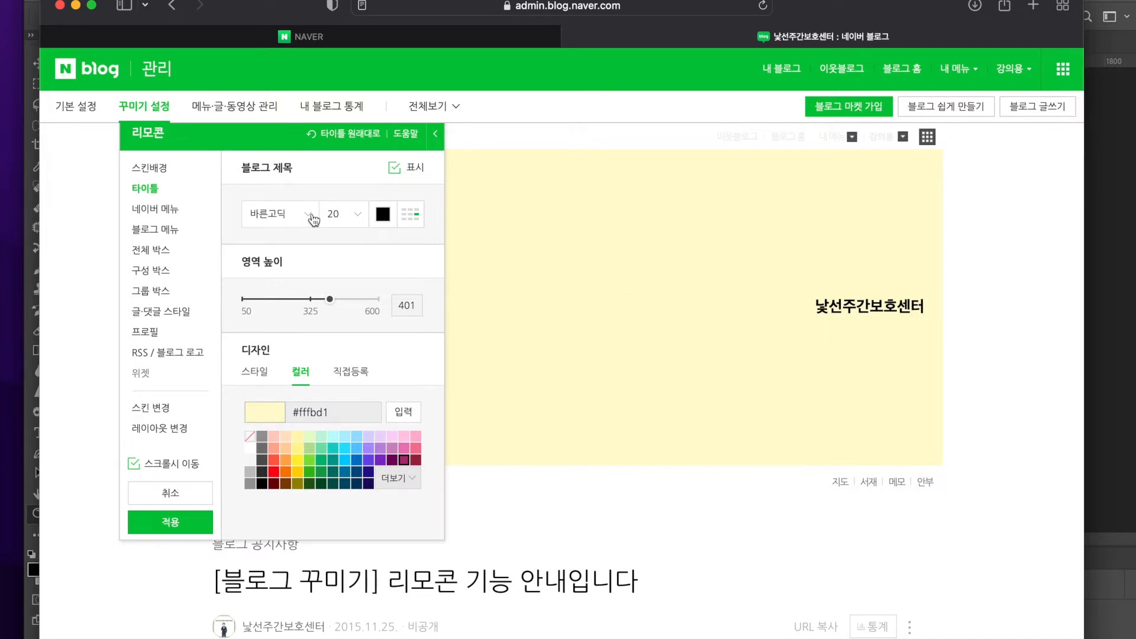
Try a font size of 50 for the blog title, and set it to 40
left_click(337, 216)
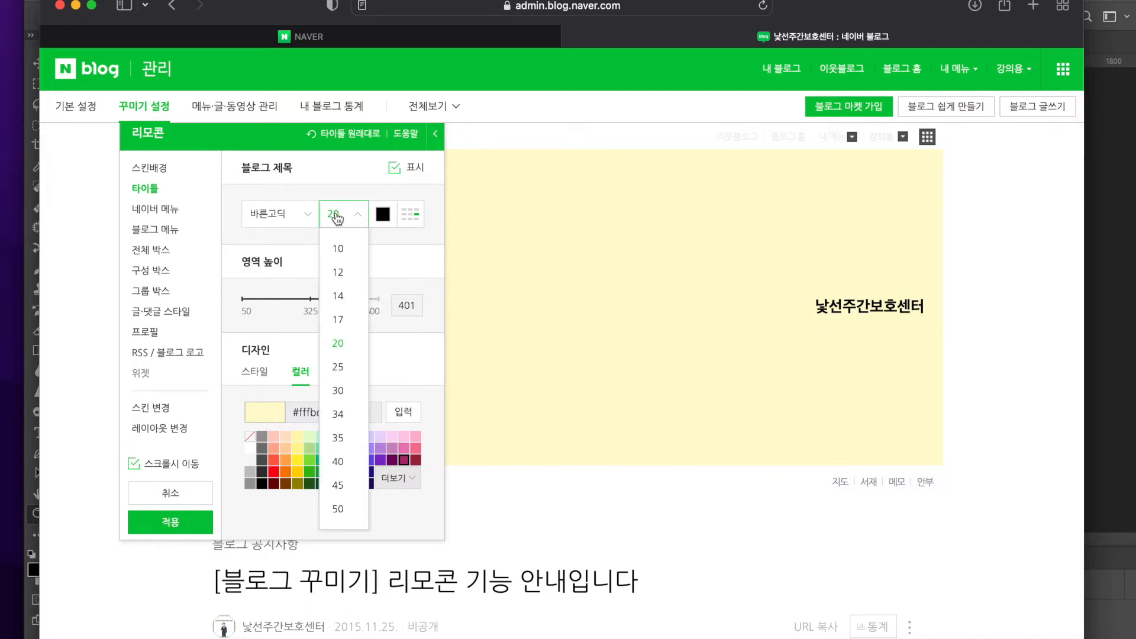
scroll(340, 461, "down", 2)
left_click(339, 448)
scroll(542, 307, "up", 2)
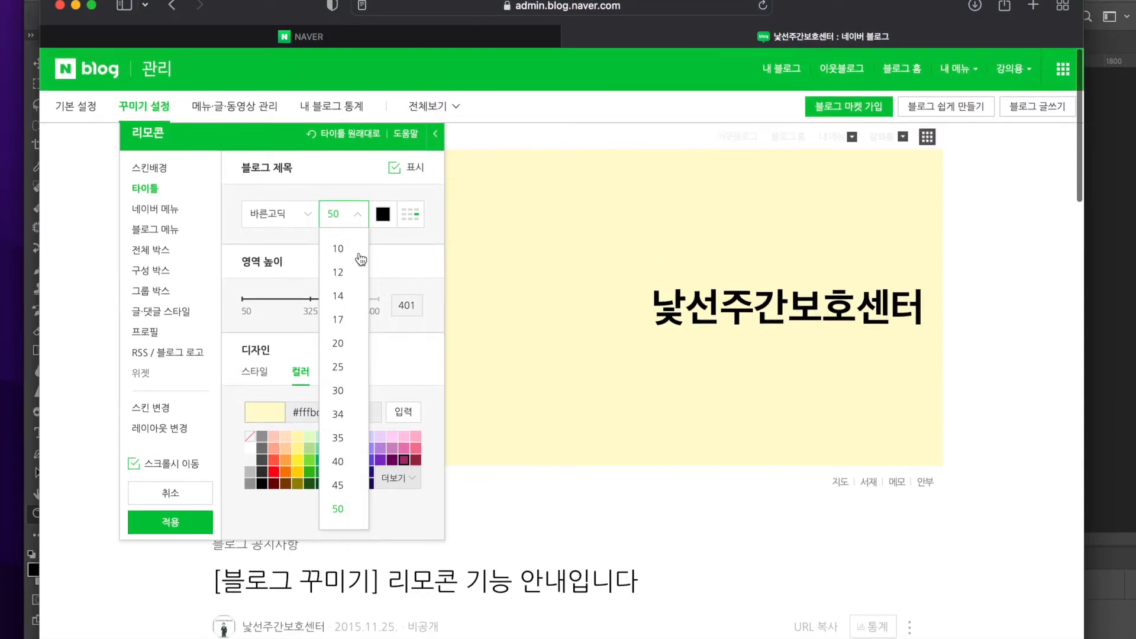
left_click(357, 461)
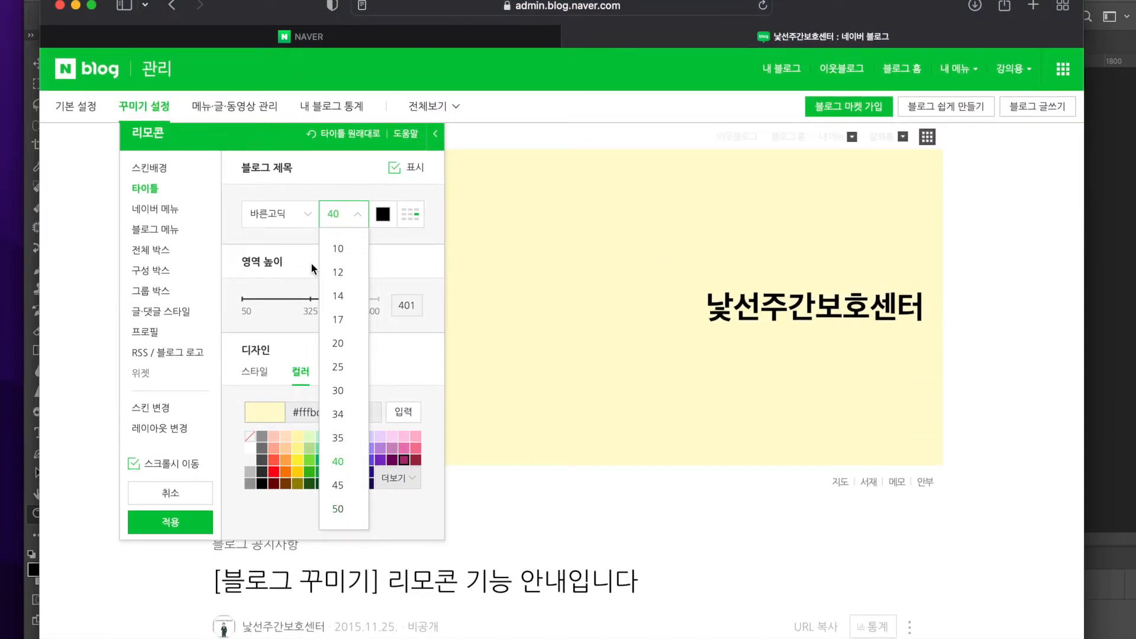
Compare 바른고딕, 나눔고딕 and 나눔명조 for the blog title, and set its font to 나눔고딕
left_click(292, 228)
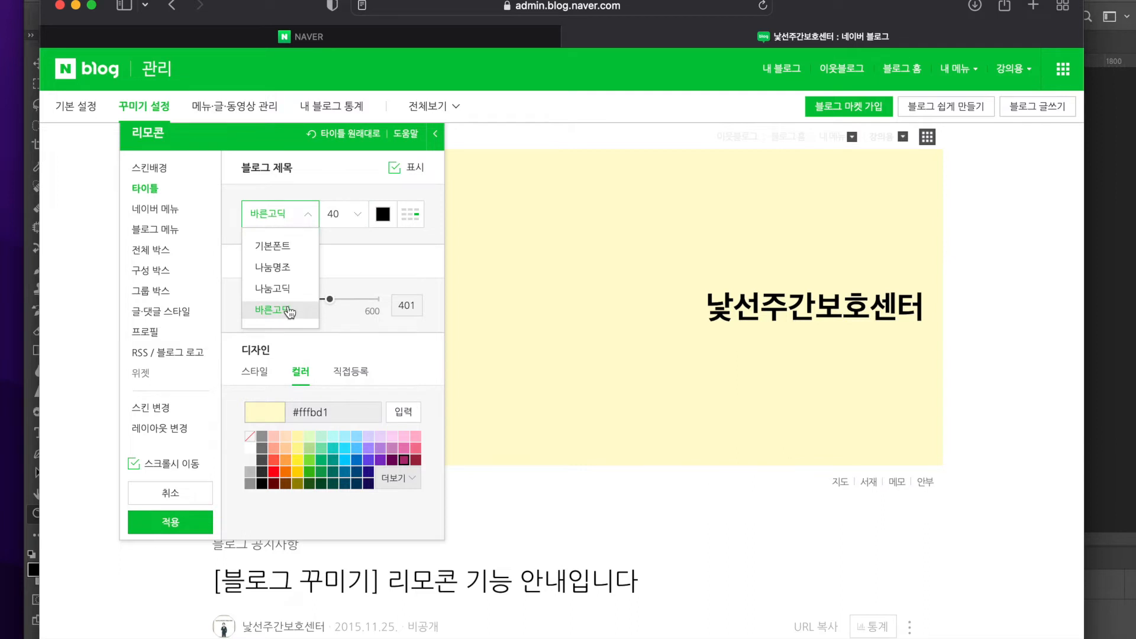
left_click(288, 290)
left_click(290, 310)
left_click(290, 290)
left_click(284, 269)
left_click(287, 290)
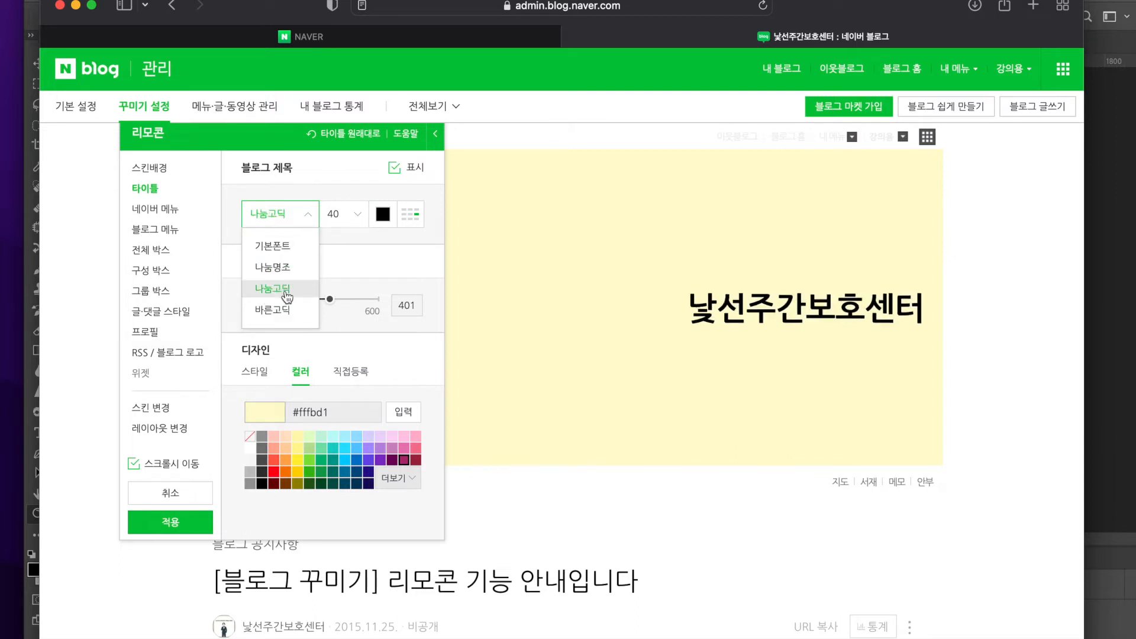
Set the blog title's font to 바른고딕, try green and pink text colors, and choose dark purple #740060
left_click(282, 213)
left_click(266, 314)
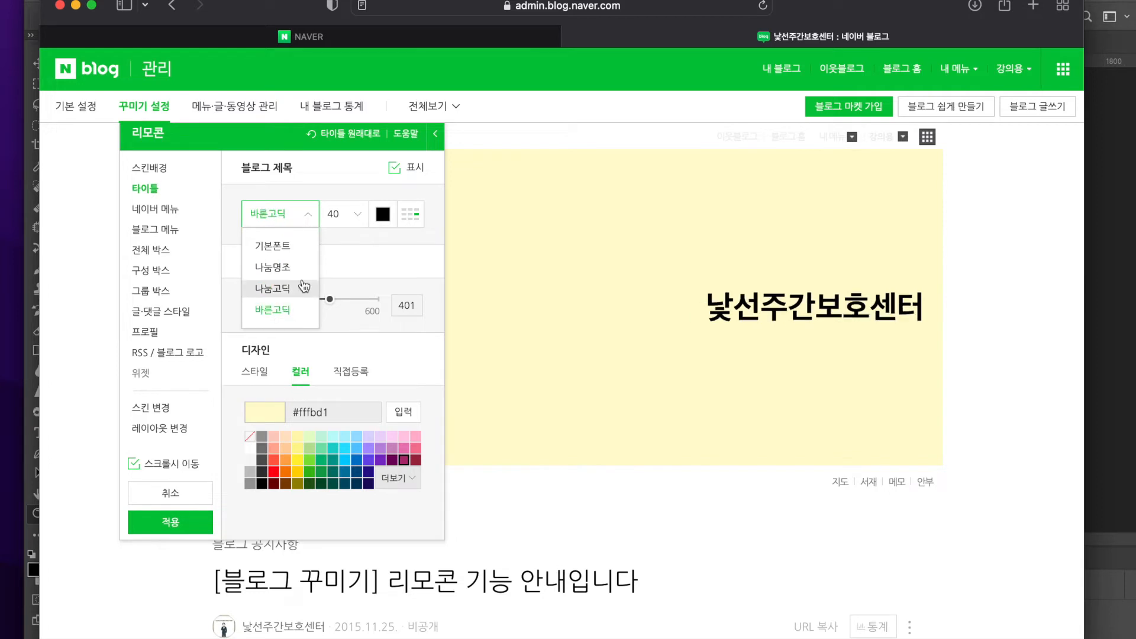
left_click(386, 217)
left_click(261, 298)
left_click(284, 286)
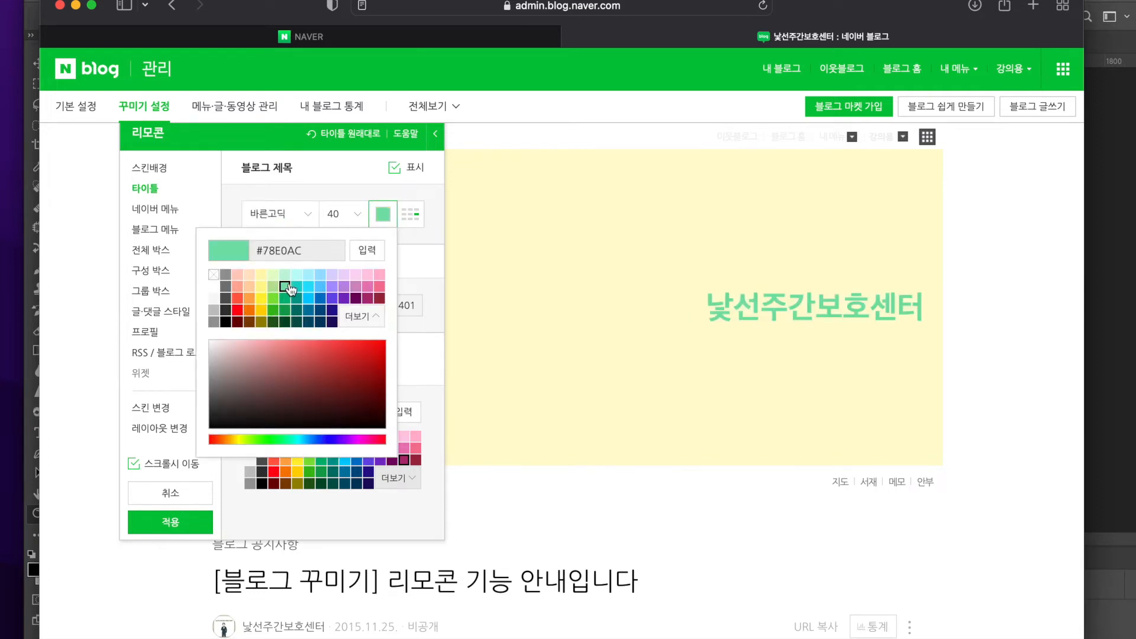
left_click(344, 285)
left_click(367, 286)
left_click(380, 286)
left_click(372, 317)
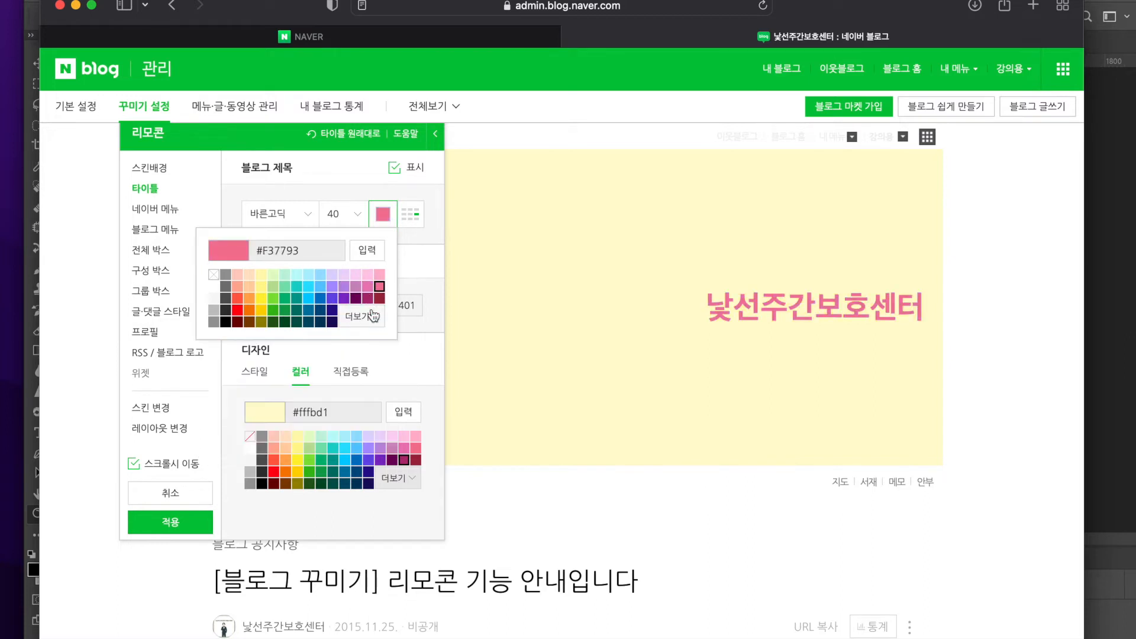
left_click(355, 298)
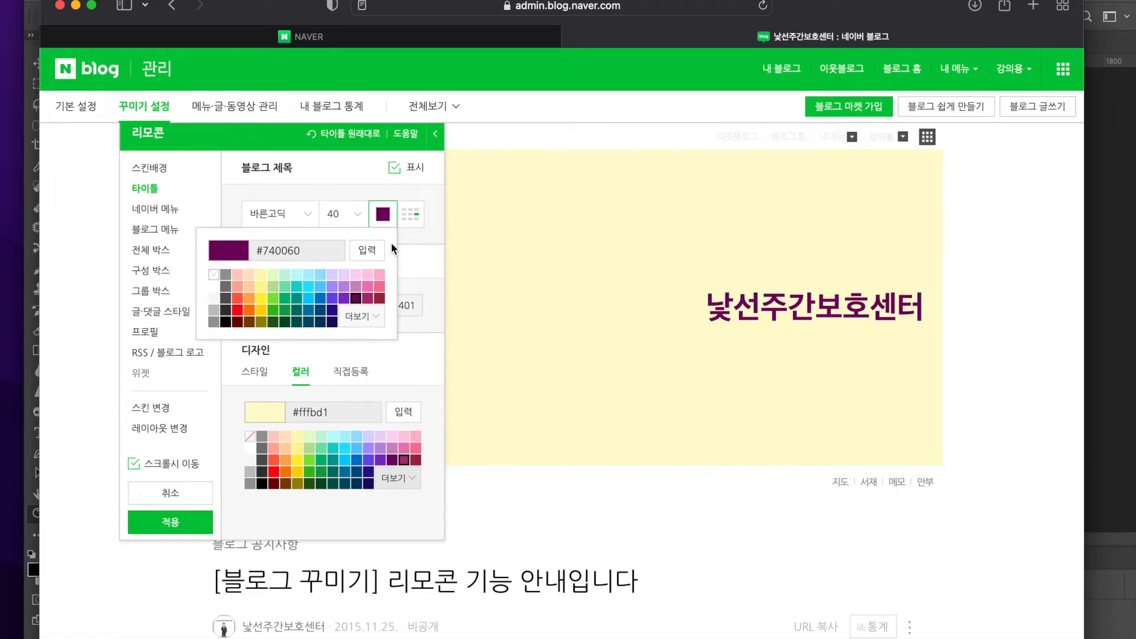
Try the upper-right position for the blog title, and place it in the center of the title area
left_click(413, 224)
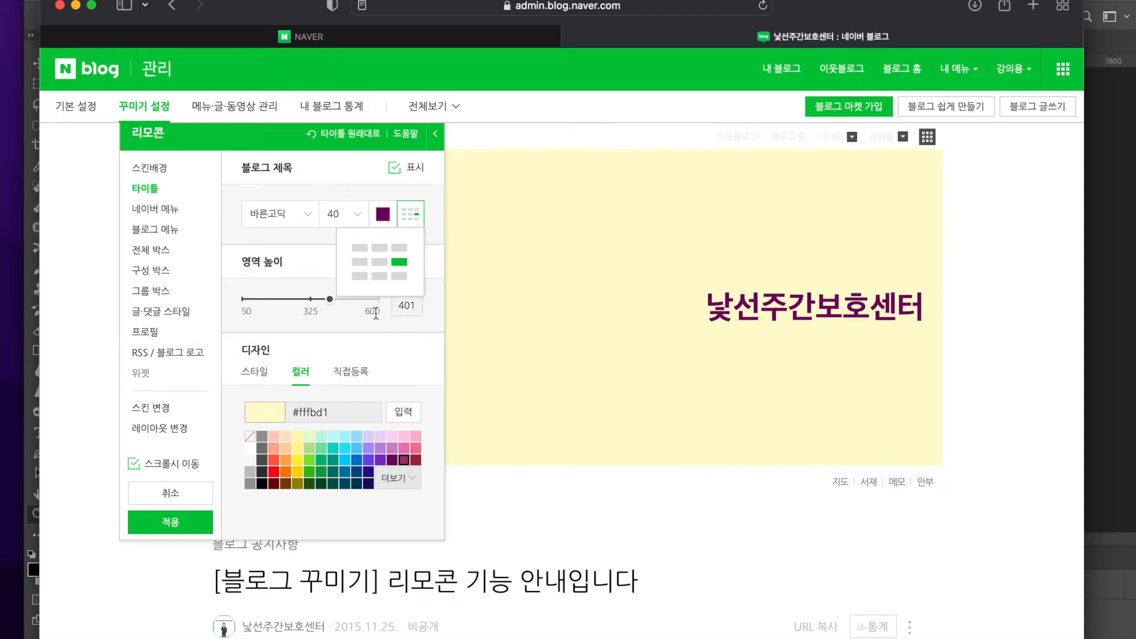
left_click(397, 248)
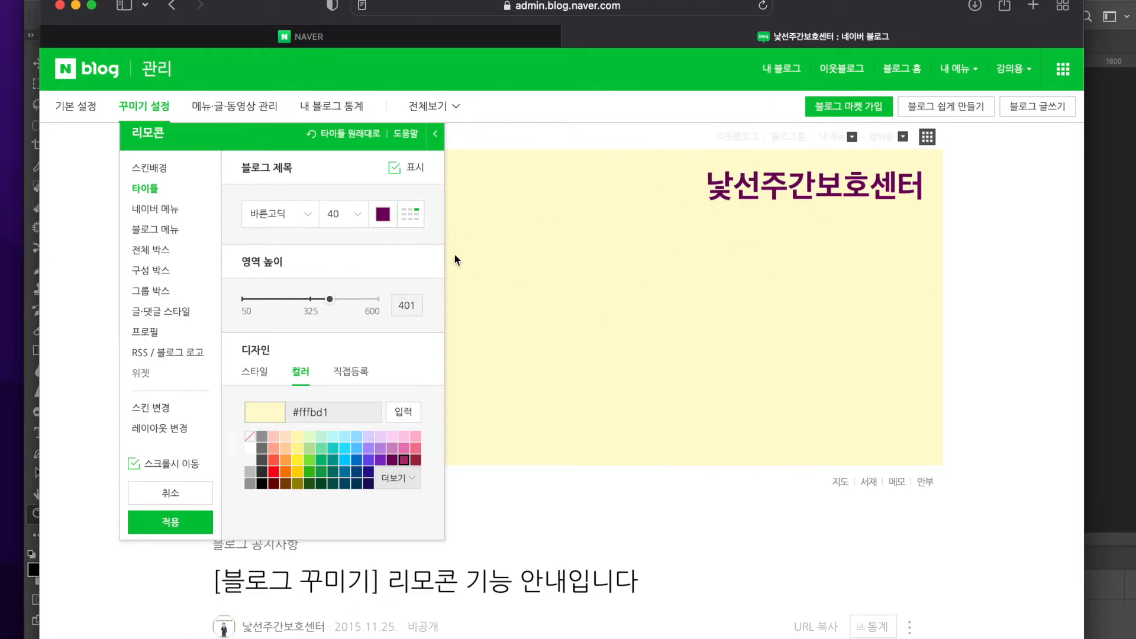
left_click(411, 231)
left_click(382, 262)
scroll(719, 402, "down", 2)
scroll(720, 401, "up", 2)
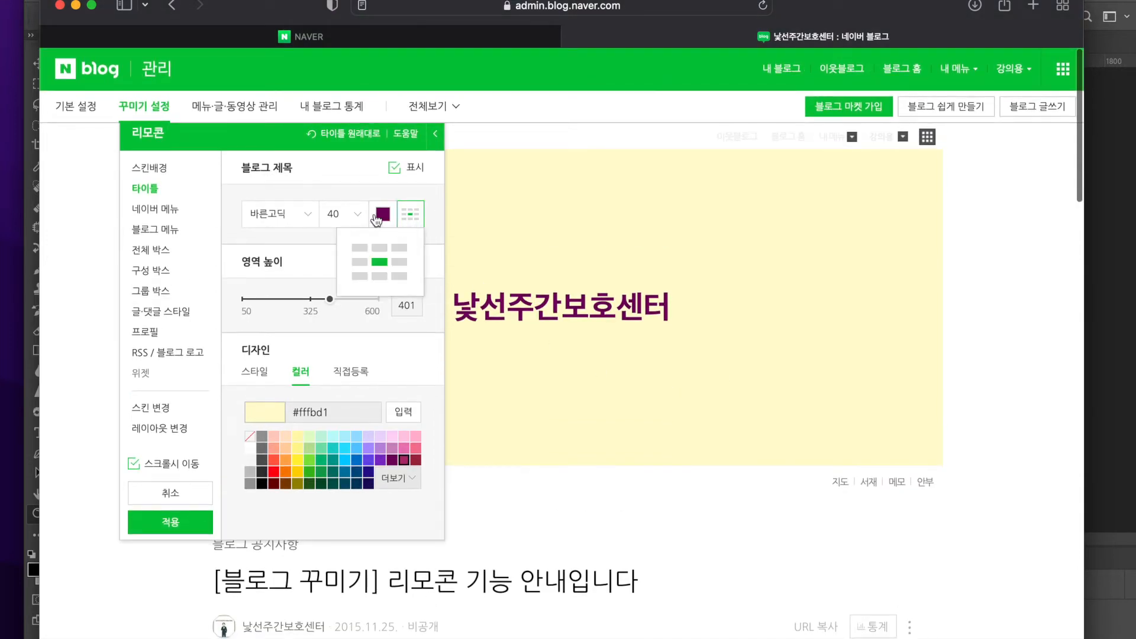
left_click(380, 262)
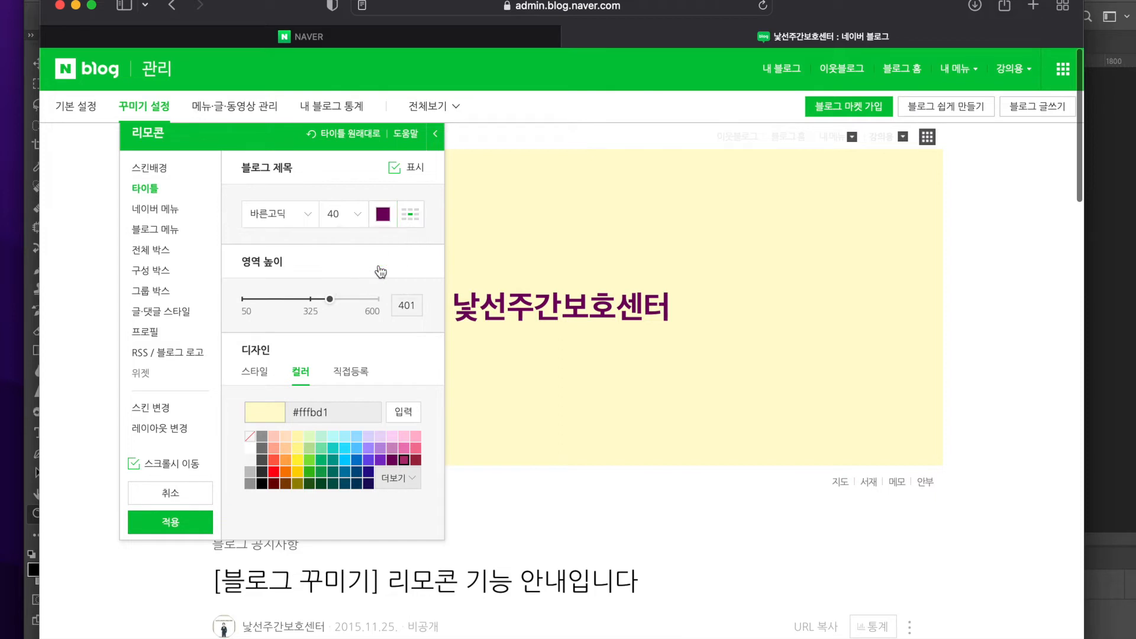
Apply the current design to the blog without saving it as a custom skin, and check the published blog page
left_click(177, 522)
left_click(686, 421)
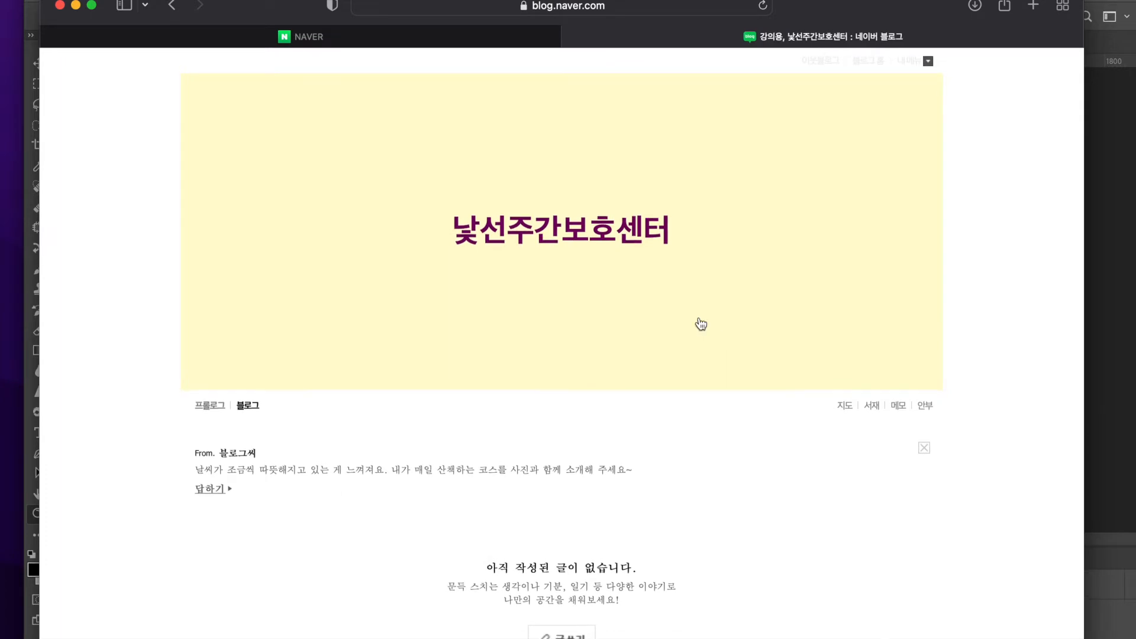
scroll(677, 385, "down", 3)
scroll(683, 389, "up", 3)
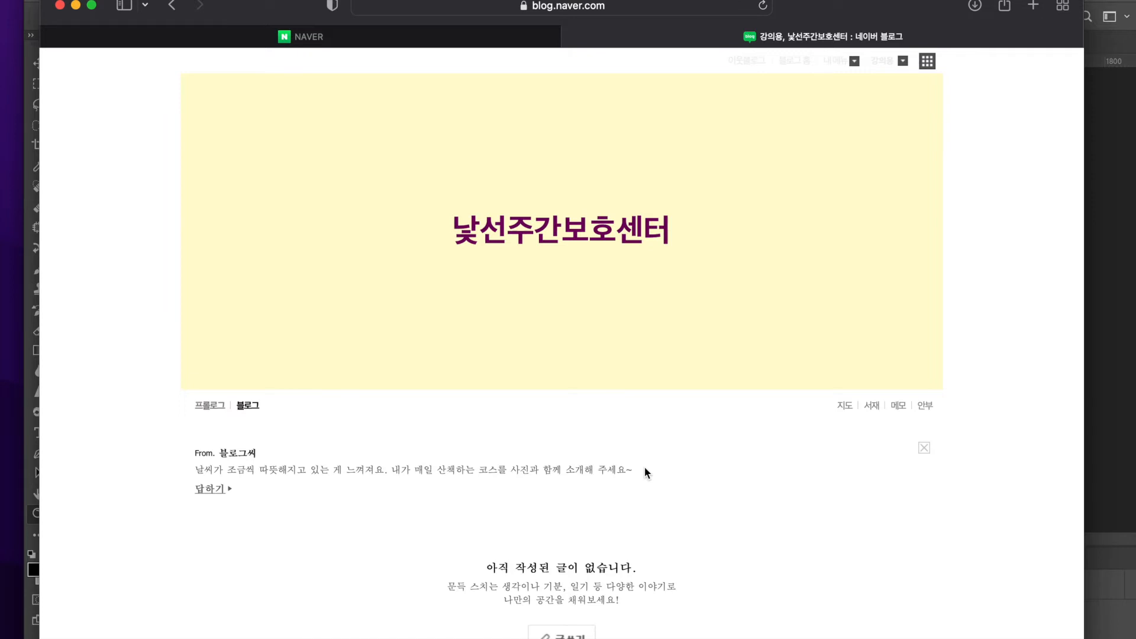
Switch to Photoshop to look at the banner image, and return to the blog page in the browser
left_click(1124, 312)
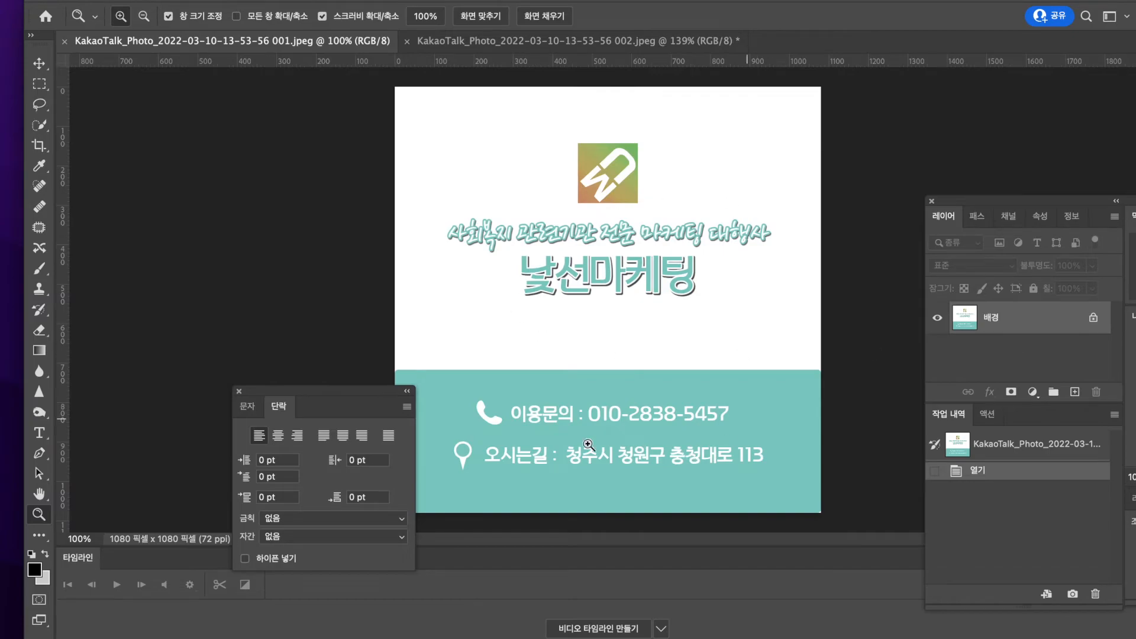
key("ctrl+Up")
left_click(773, 370)
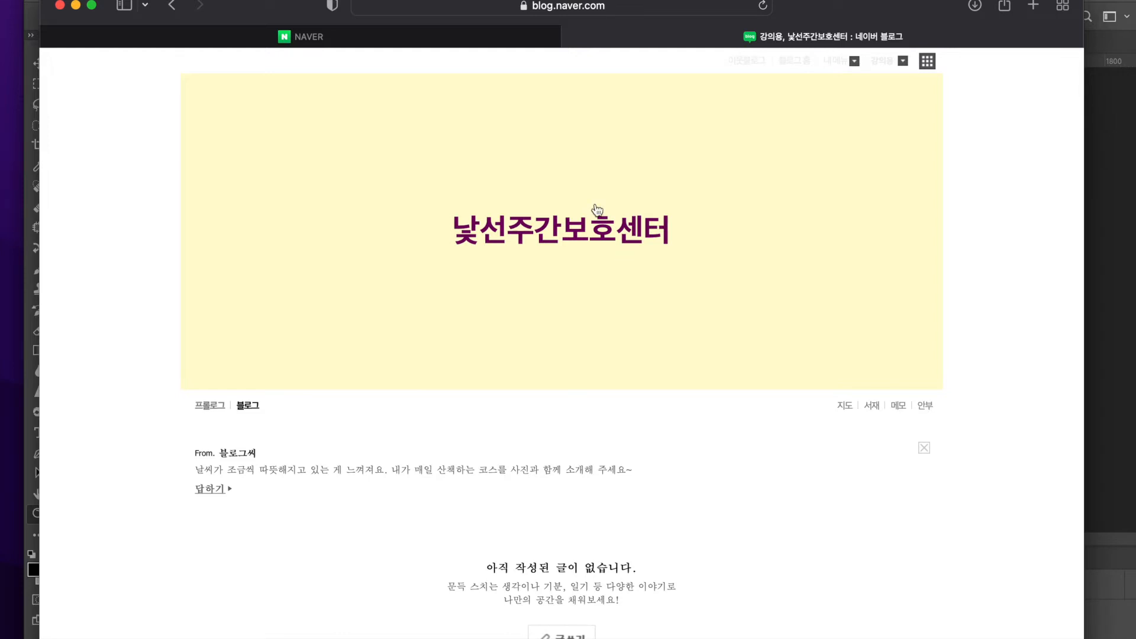
Open the mobile version of the blog by adding "m." before blog.naver.com in its address
left_click(571, 7)
left_click(988, 310)
scroll(695, 207, "down", 3)
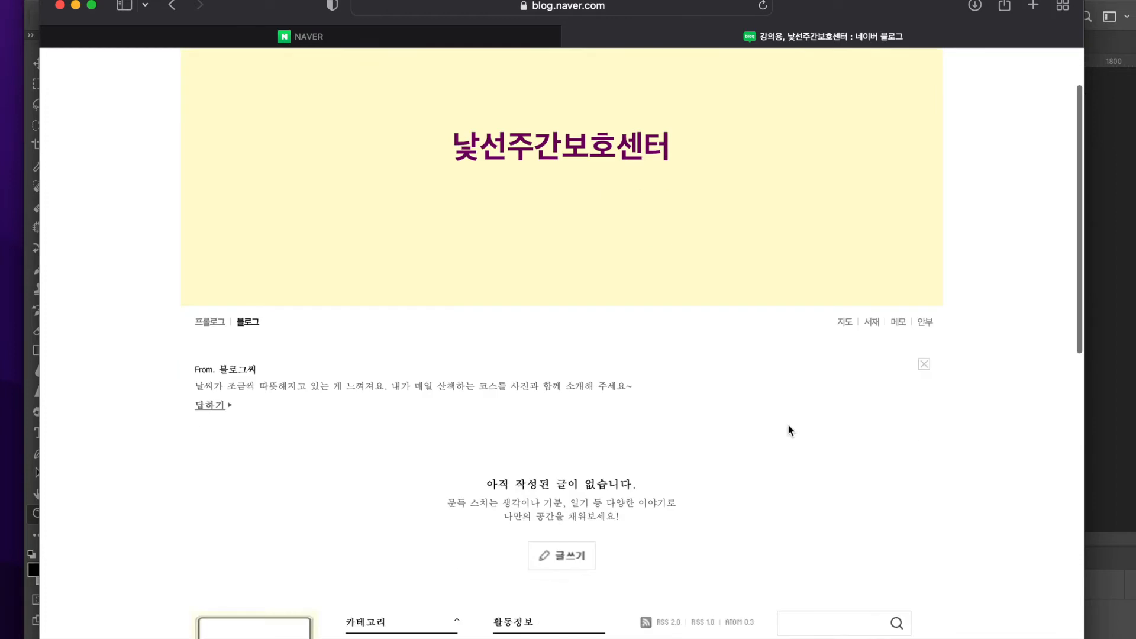
scroll(789, 429, "up", 3)
left_click(621, 9)
left_click(621, 9)
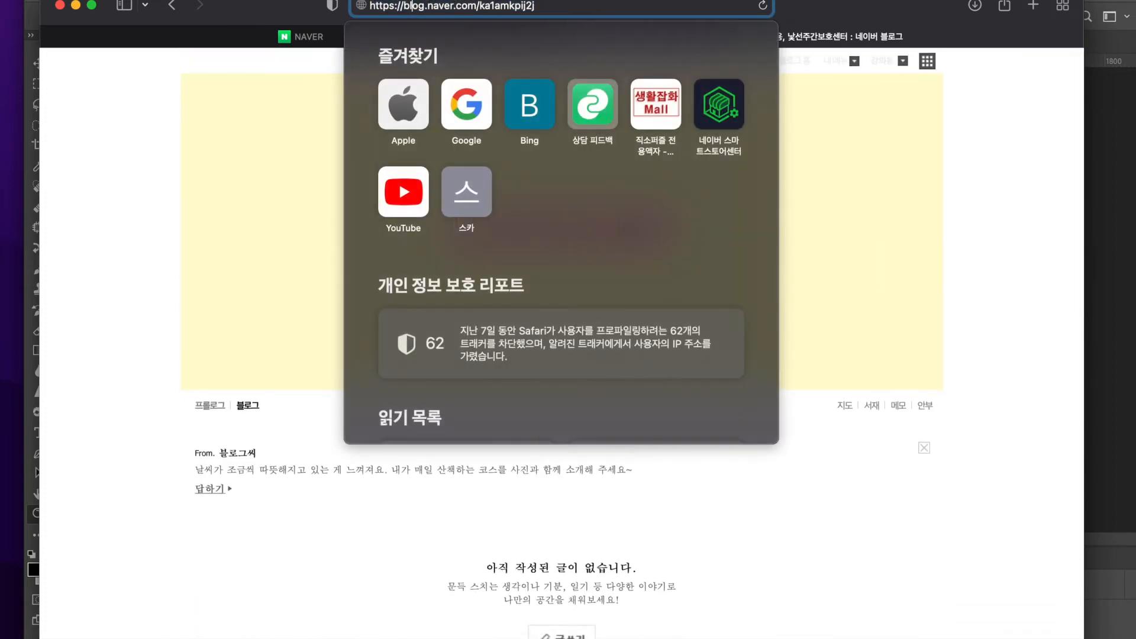
left_click(404, 5)
type("m.")
key("Return")
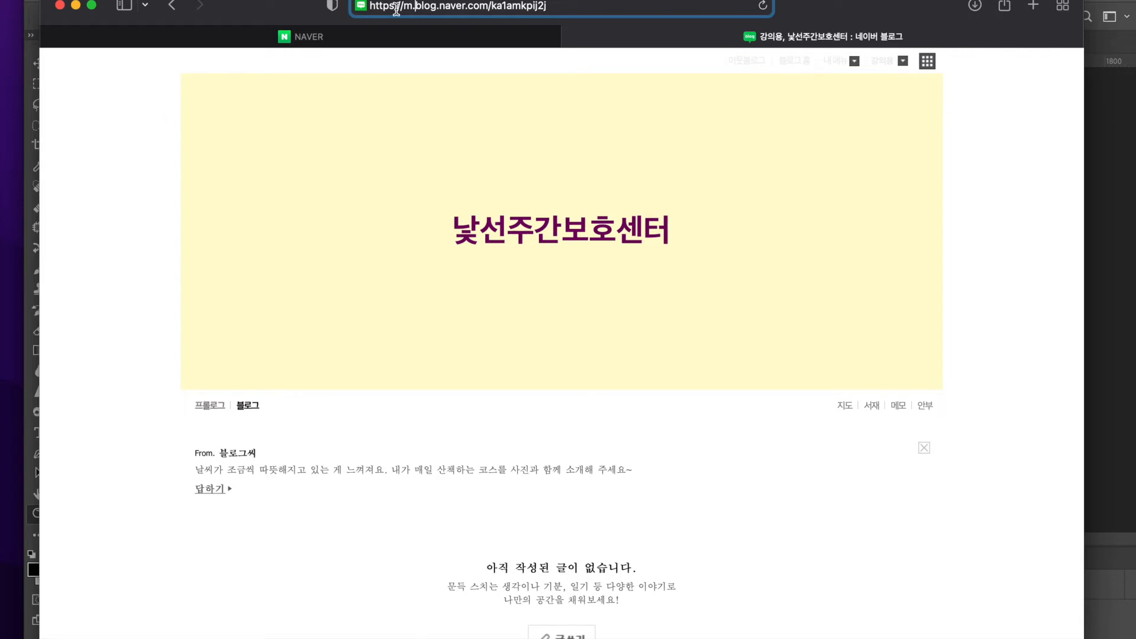
key("Return")
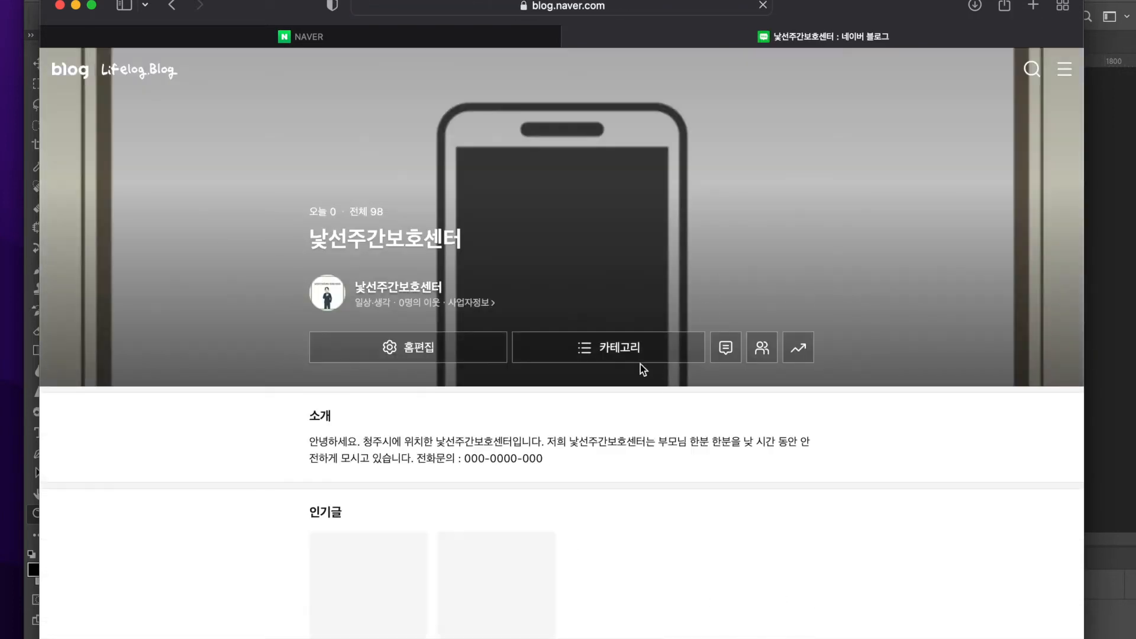
Examine the mobile blog in a phone-width browser window, enlarge the window again and return to the PC blog page
left_click_drag(1083, 1, 467, 88)
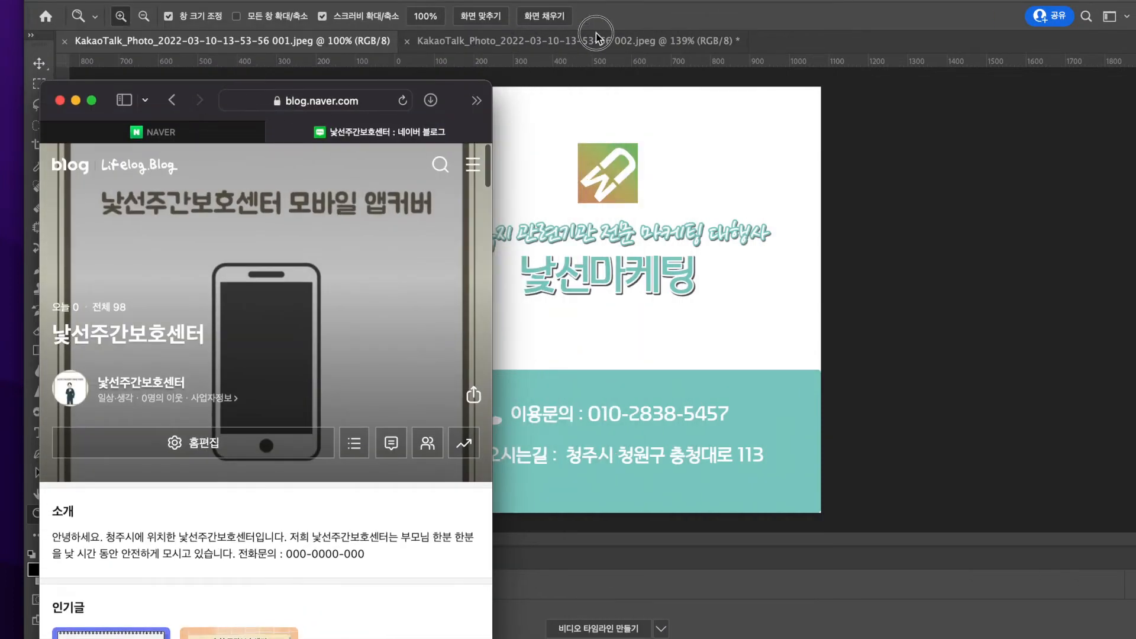
left_click_drag(450, 89, 693, 89)
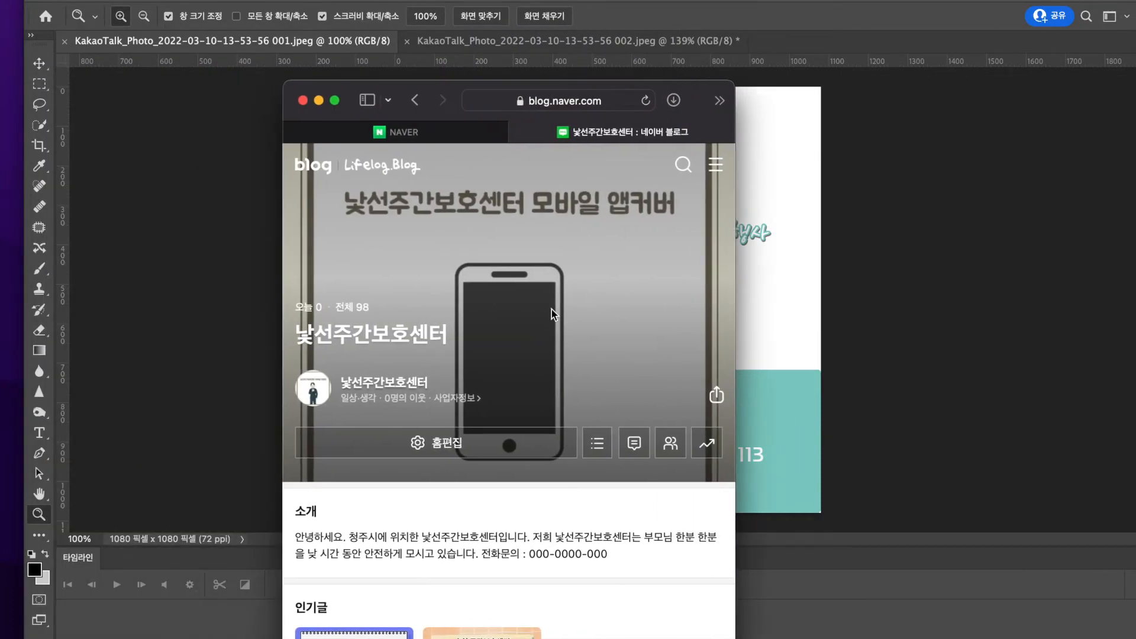
double_click(663, 89)
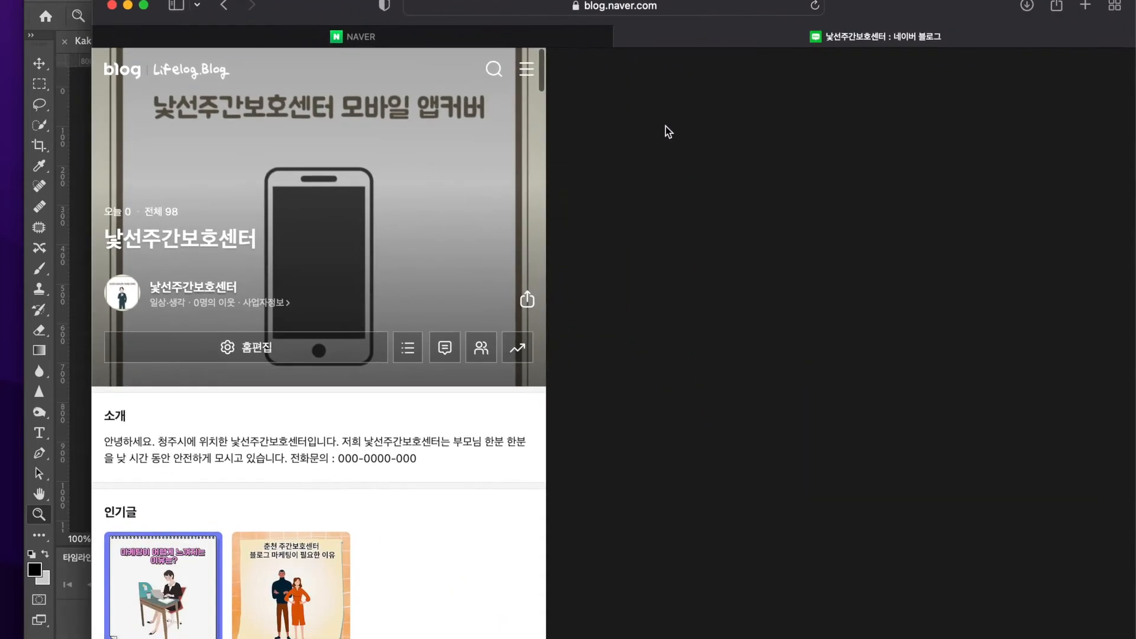
left_click(605, 337)
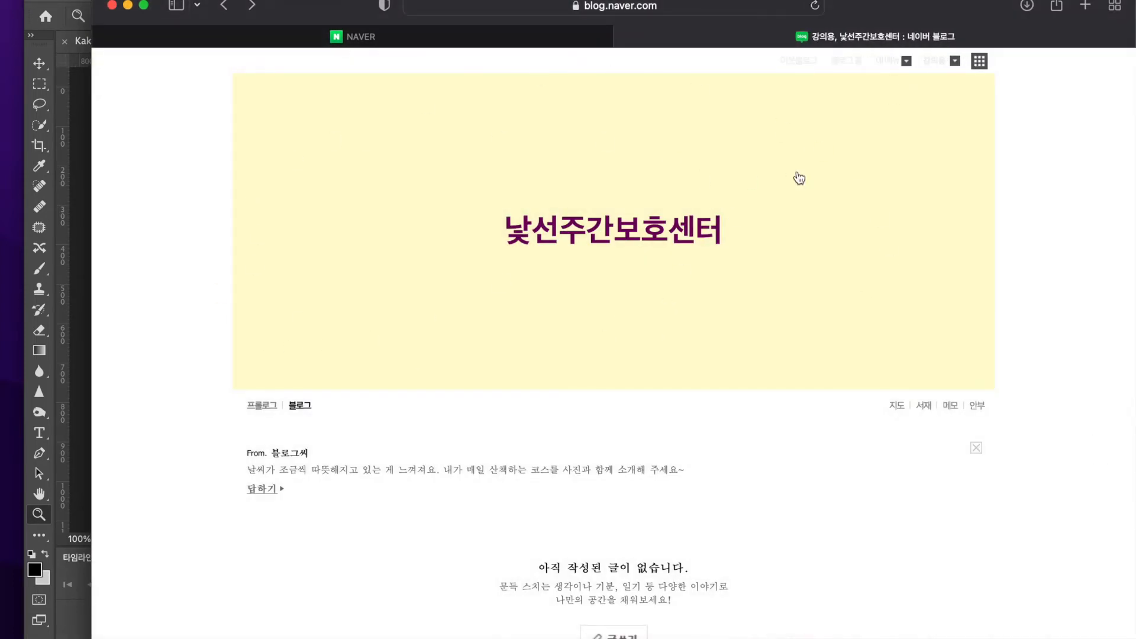
Reopen the blog's detailed design settings and show the 타이틀 options in the 리모콘
left_click(893, 68)
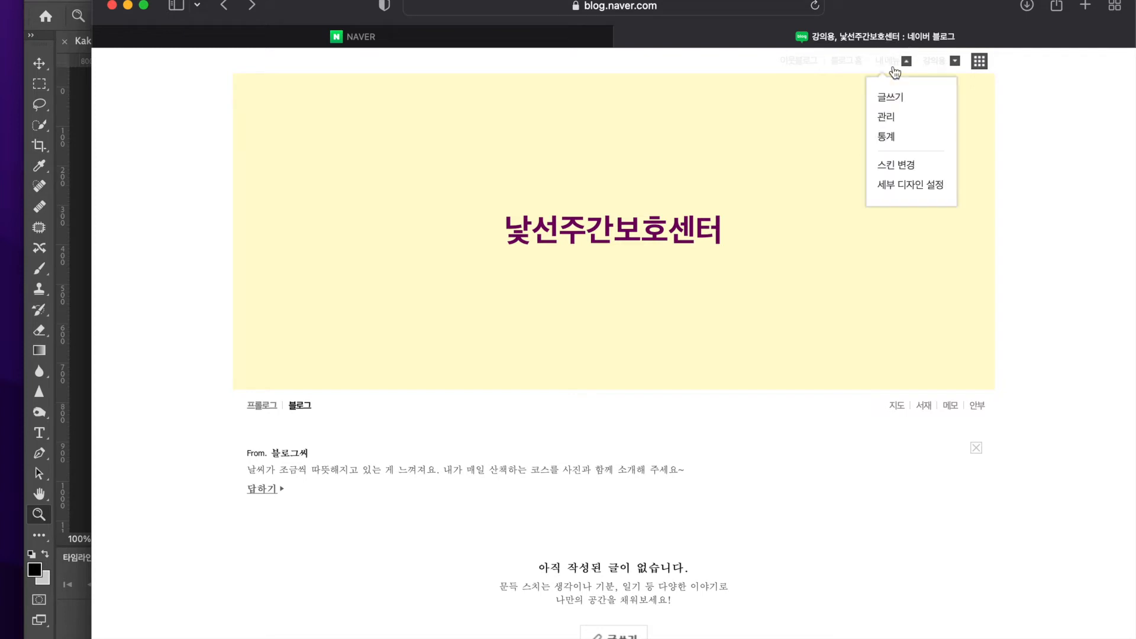
left_click(886, 167)
left_click(507, 213)
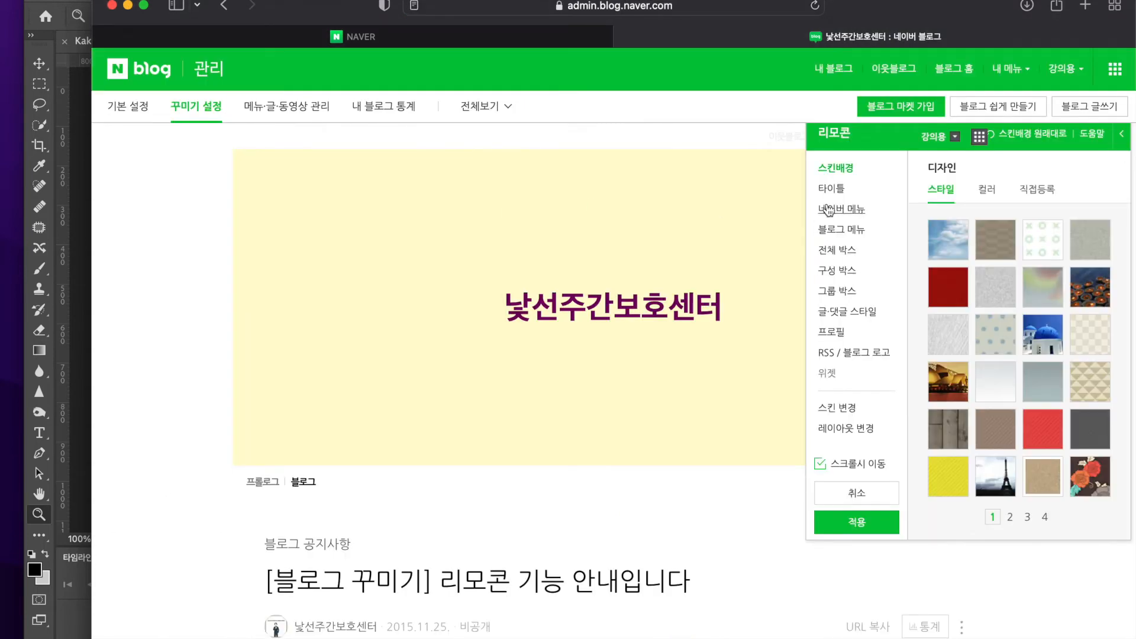
left_click(851, 193)
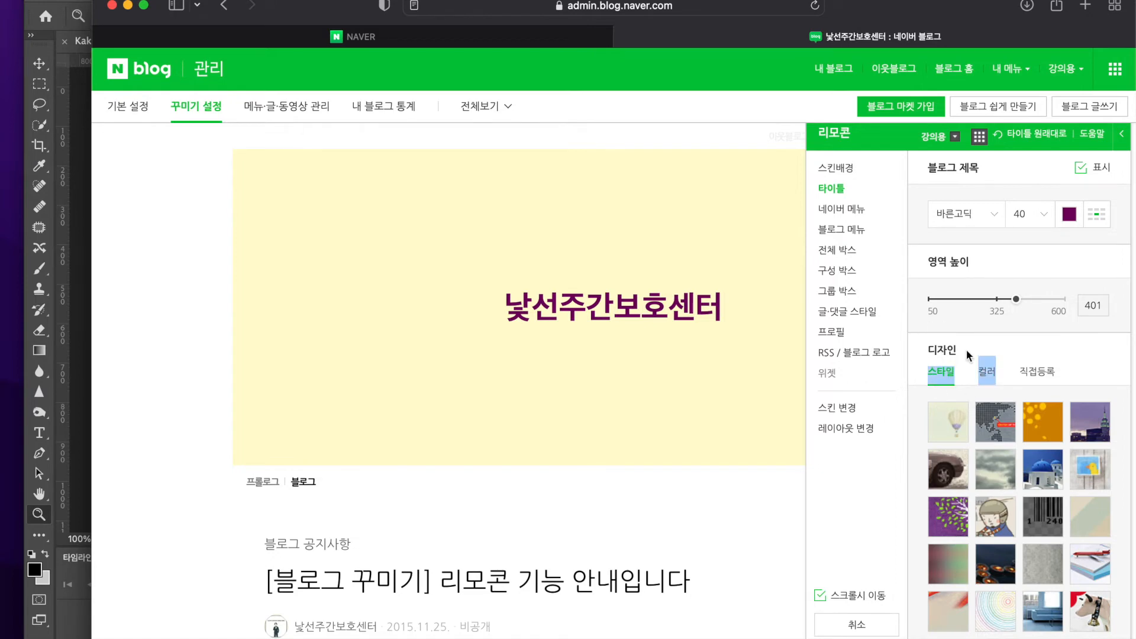
left_click(1033, 374)
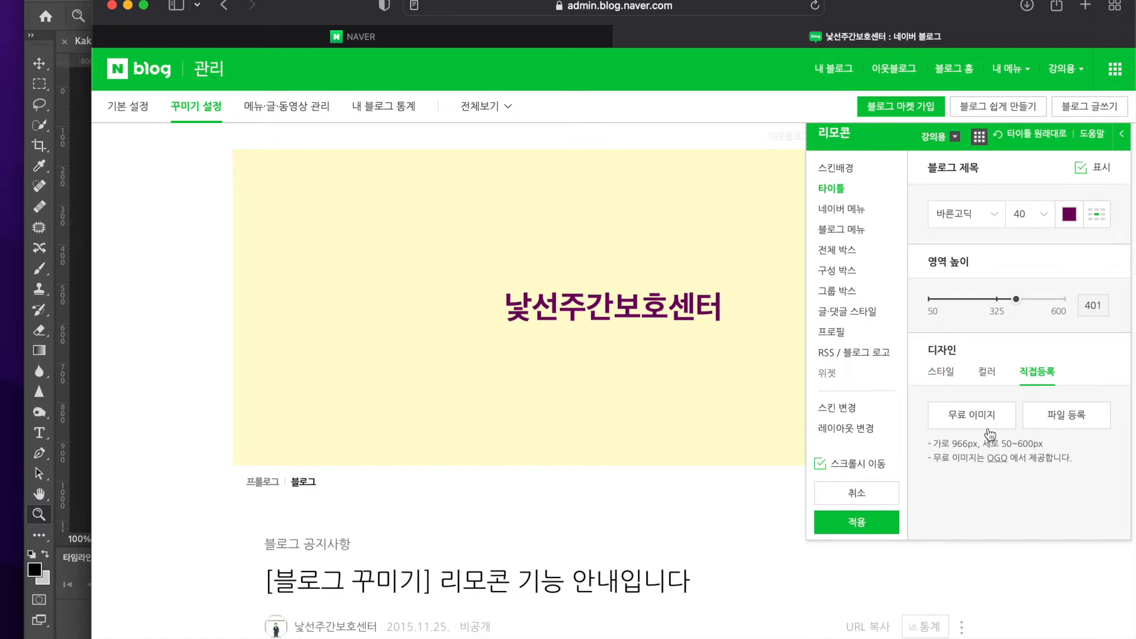
left_click(1047, 429)
scroll(799, 337, "down", 3)
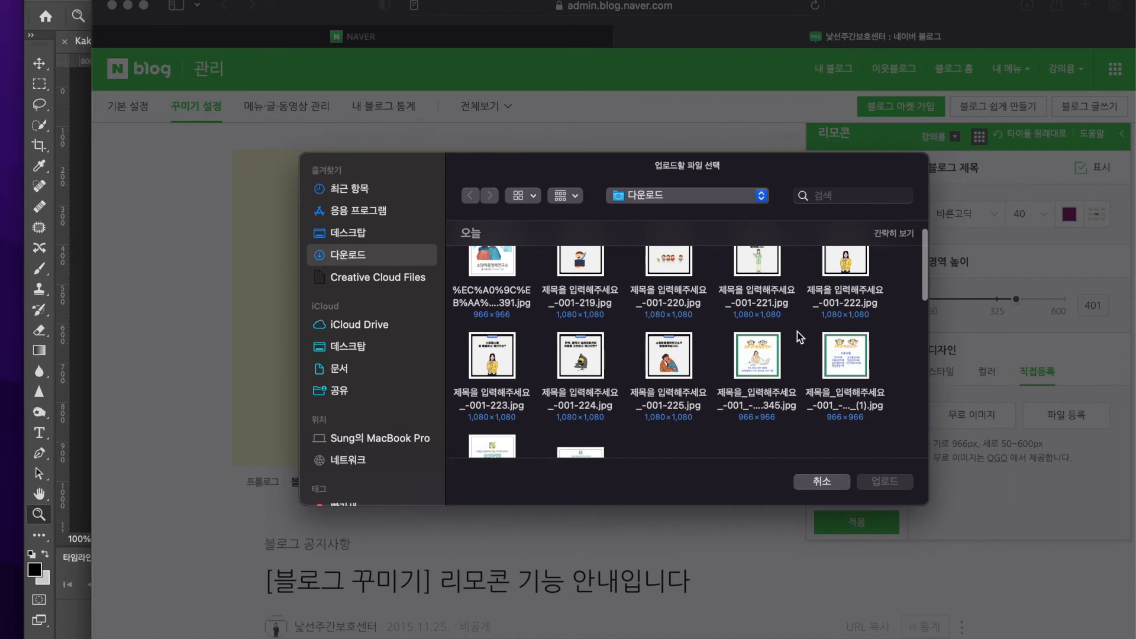
scroll(799, 338, "down", 1)
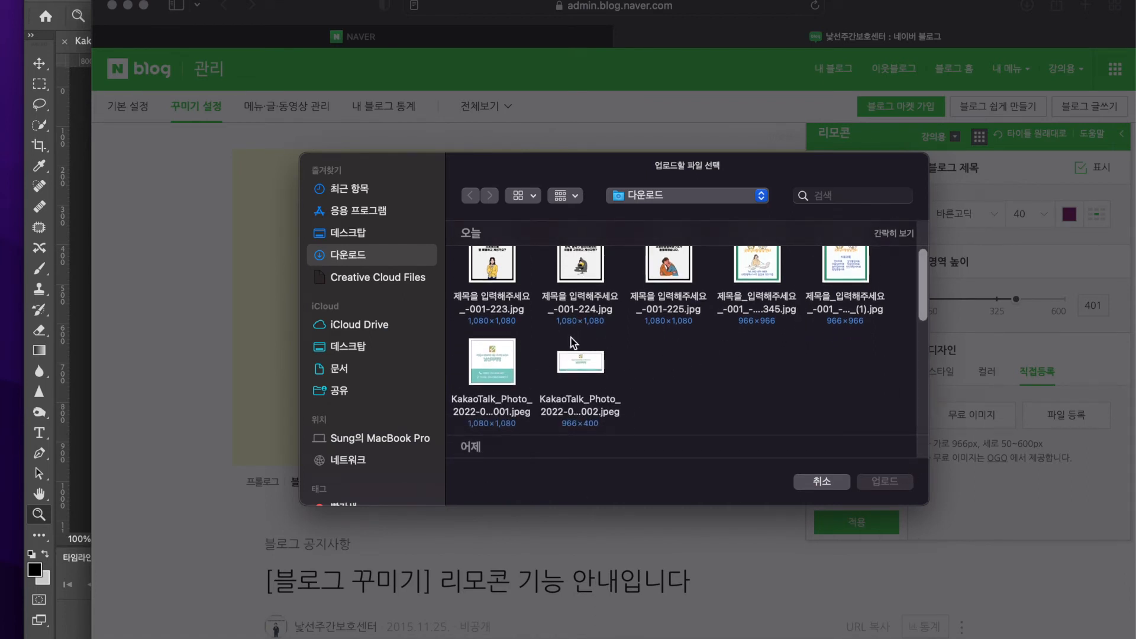
left_click(573, 364)
key("space")
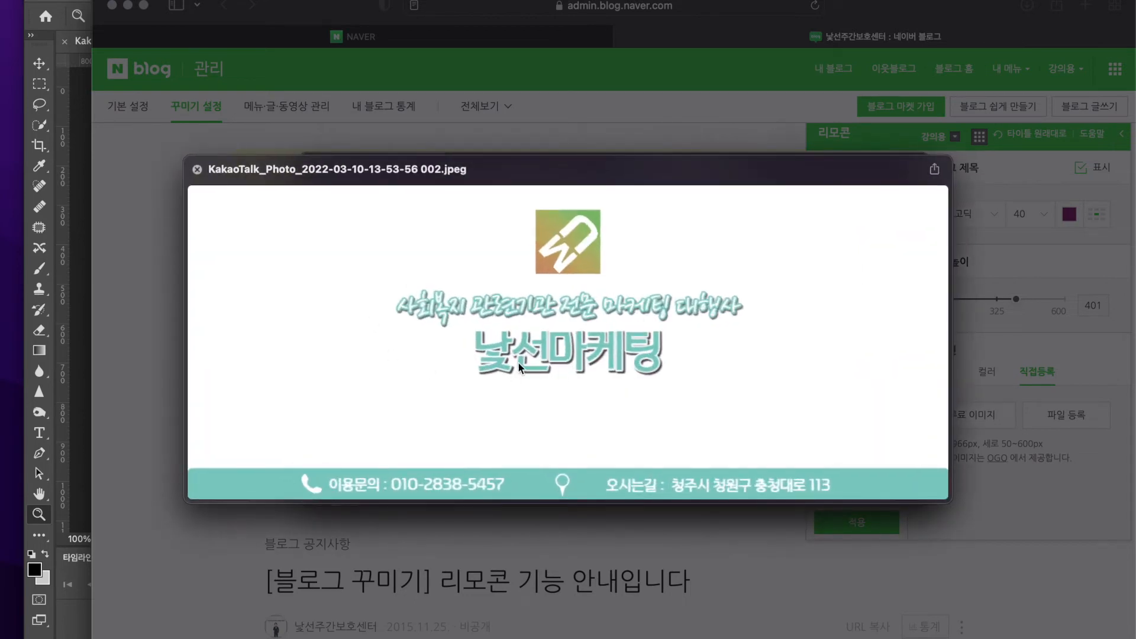
key("space")
key("Return")
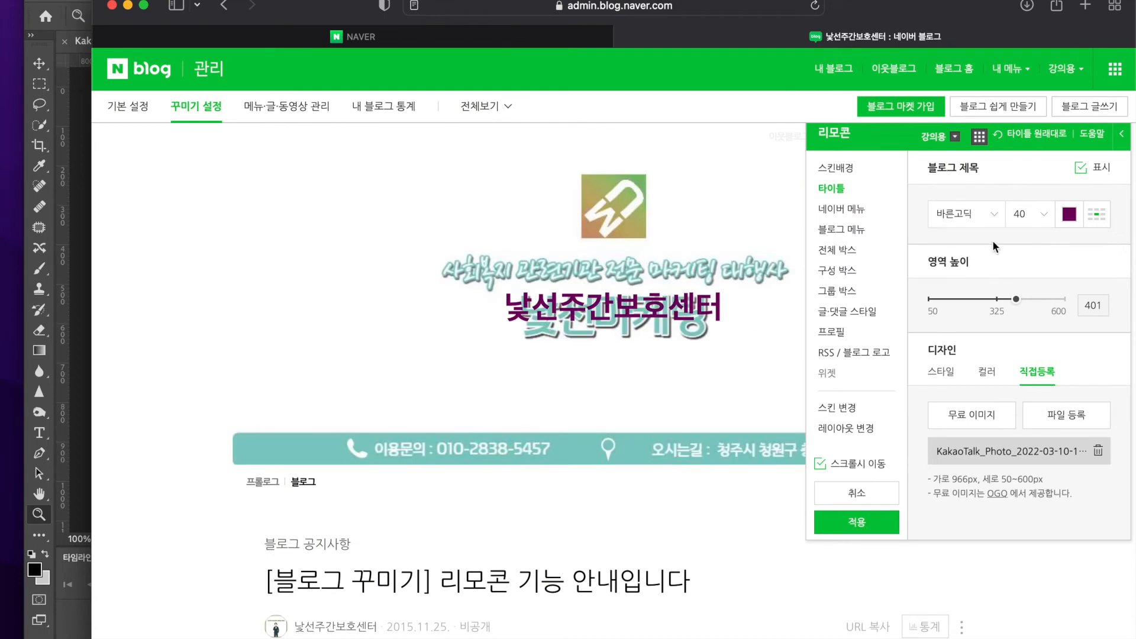
Hide the blog title text over the banner image, moving the 리모콘 panel aside to see the whole banner
left_click_drag(892, 129, 240, 304)
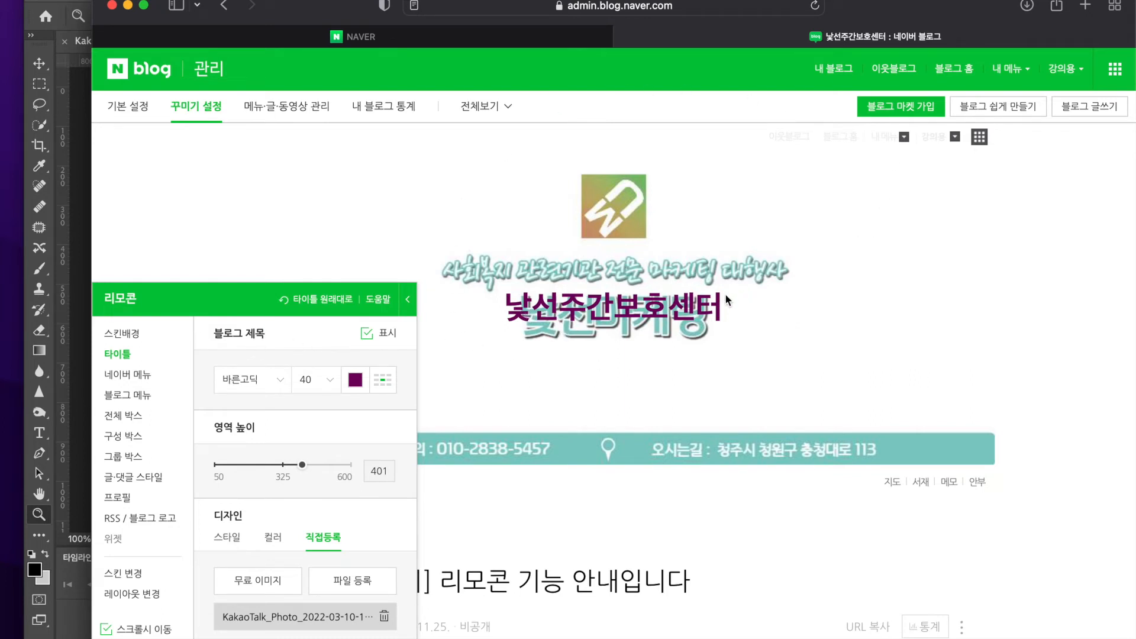
left_click(367, 336)
left_click_drag(184, 288, 798, 239)
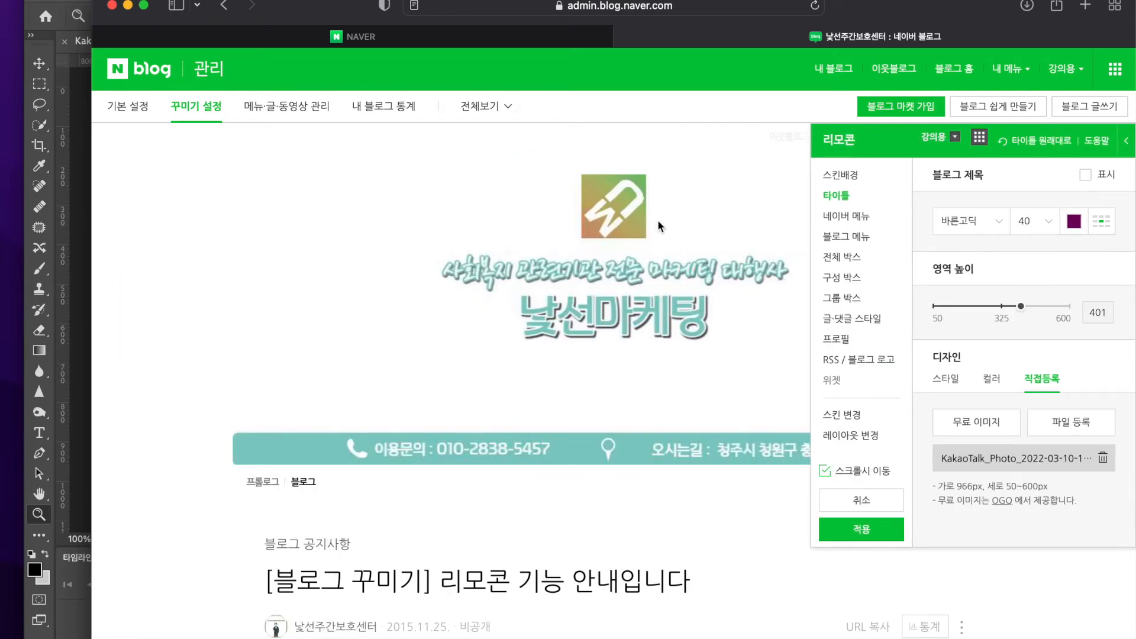
Try a title area height of 600, set it to 400, and apply the design to the blog
left_click_drag(1020, 306, 1106, 337)
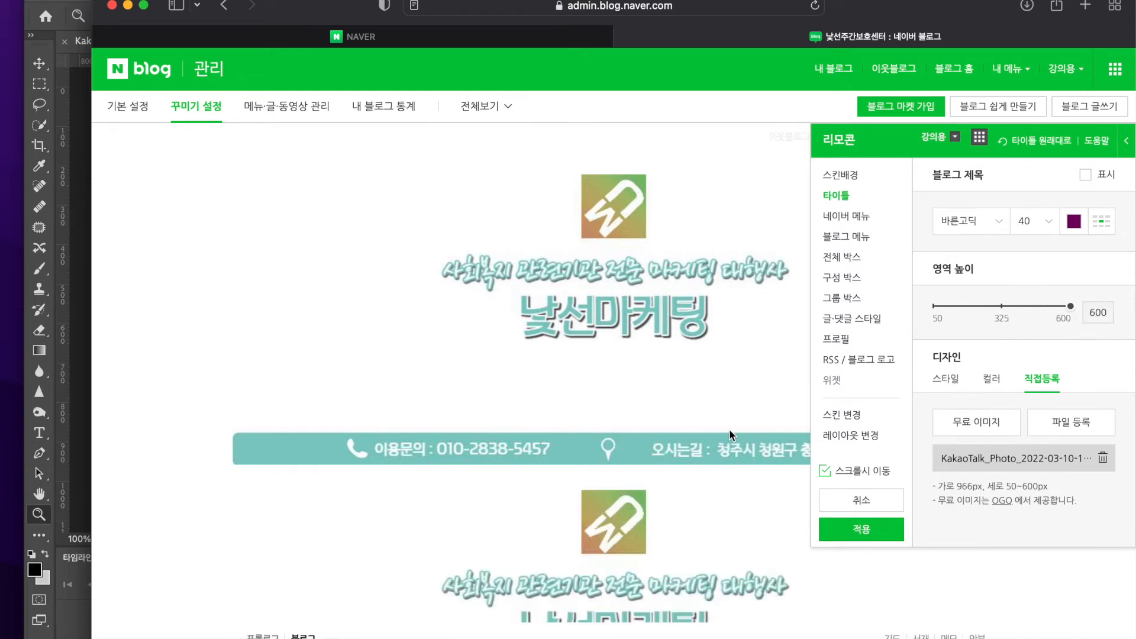
scroll(732, 435, "down", 1)
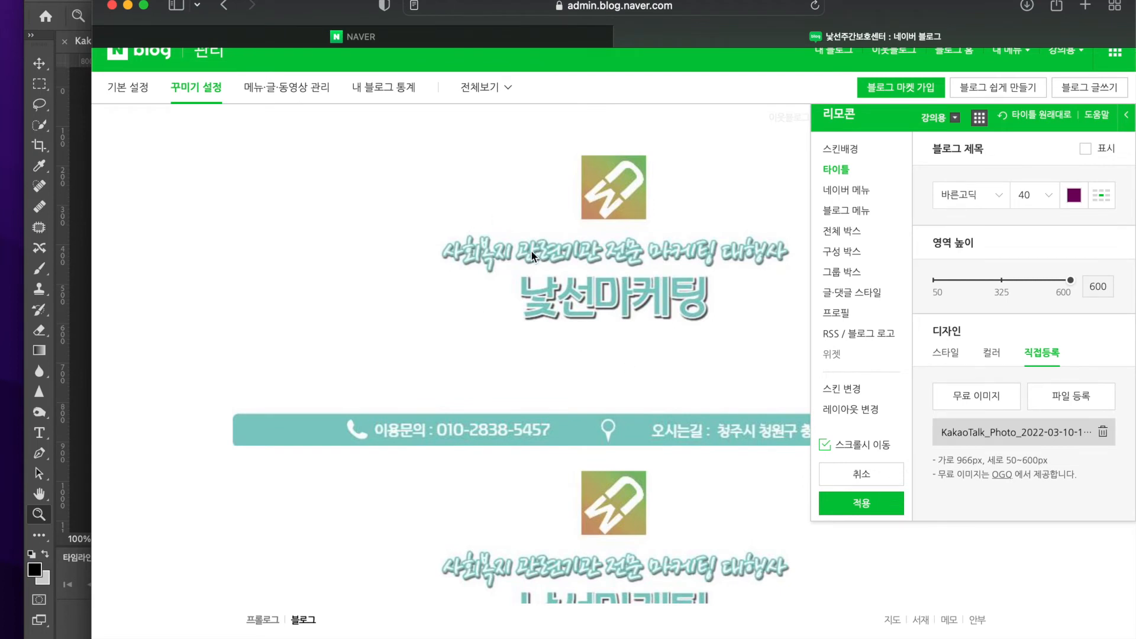
double_click(1087, 286)
type("400")
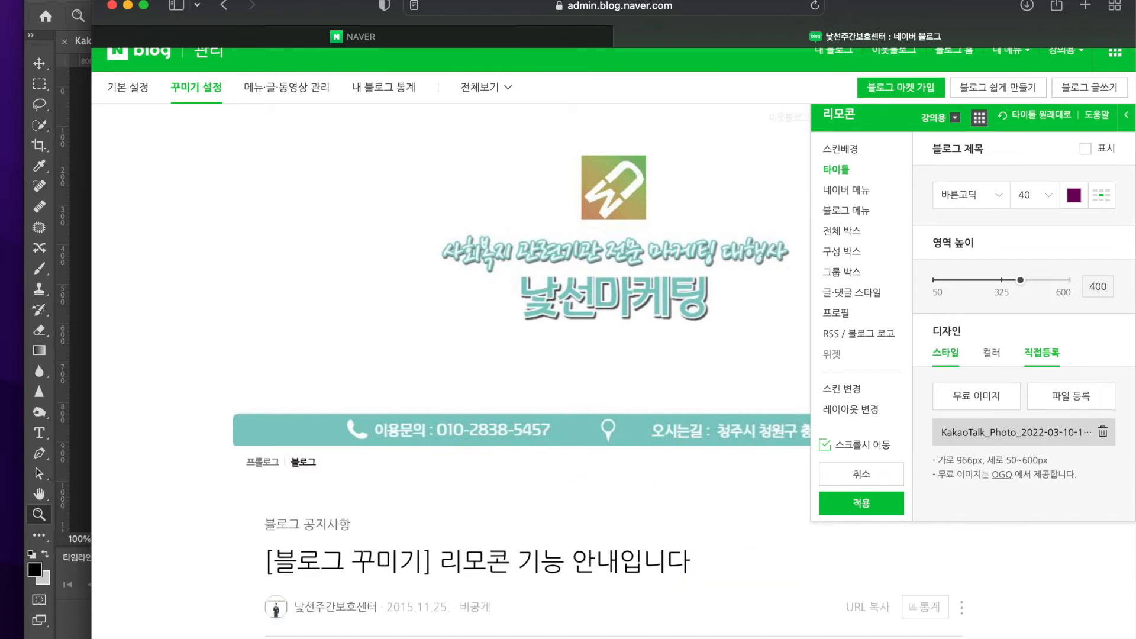
left_click(869, 514)
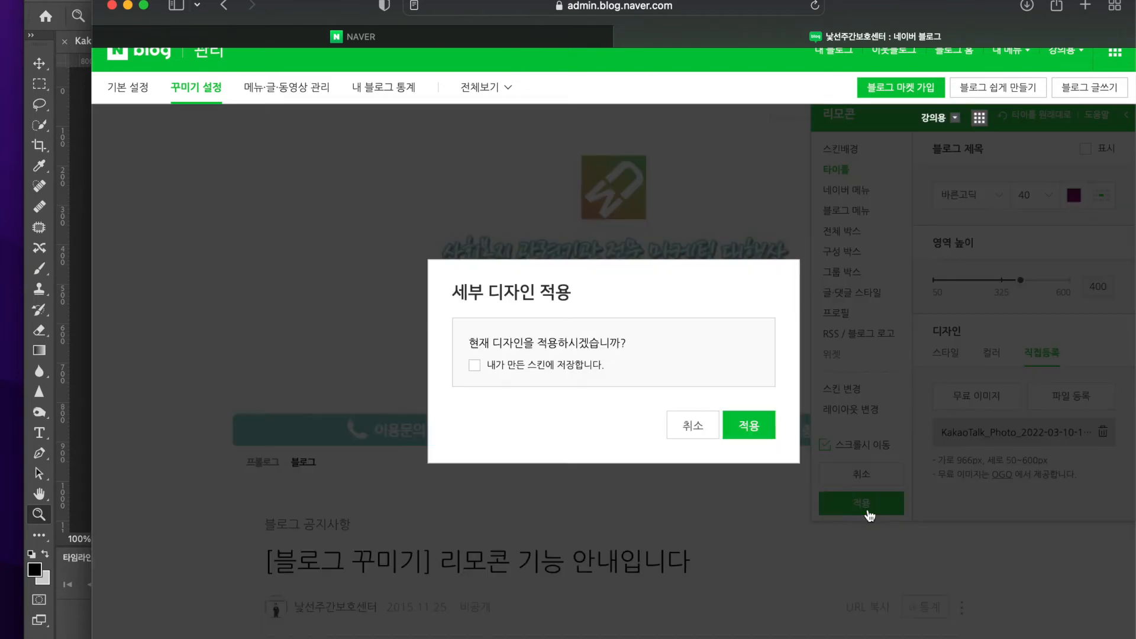
left_click(757, 435)
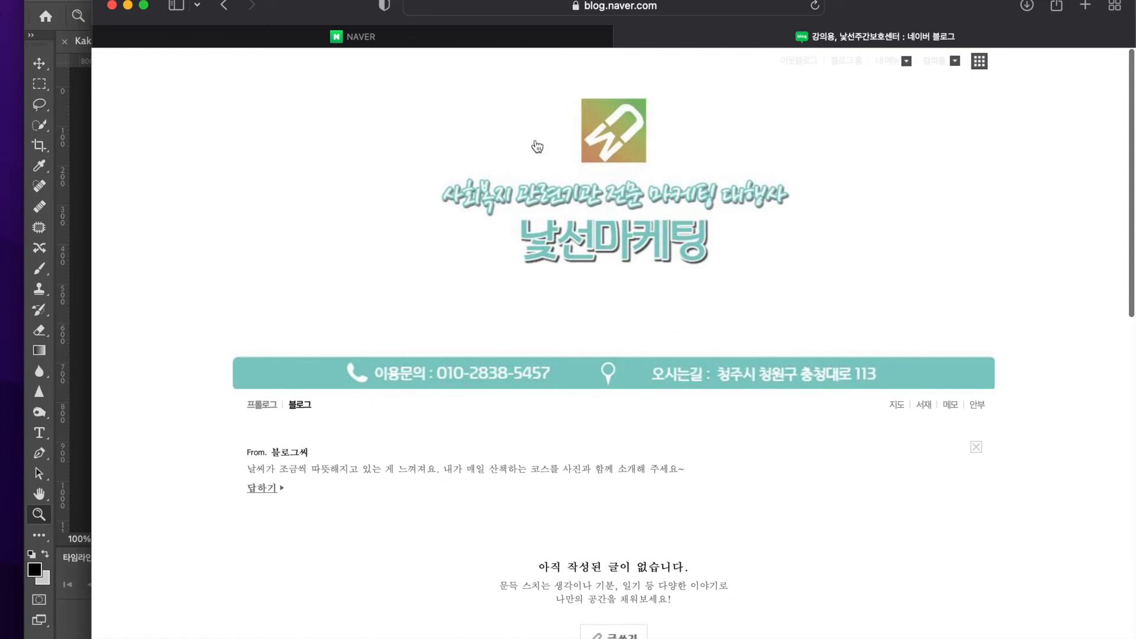
Look over the blog's front page from the title banner down to the profile, category and activity sections
scroll(781, 308, "down", 5)
scroll(782, 308, "up", 6)
scroll(728, 476, "down", 3)
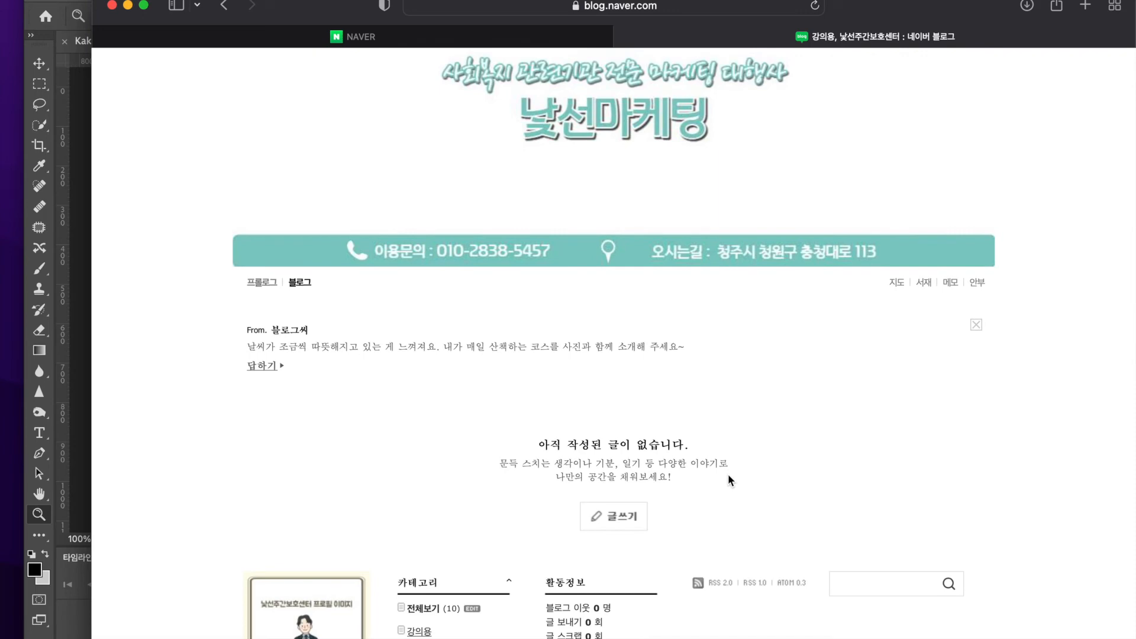
scroll(728, 474, "down", 8)
scroll(648, 436, "up", 10)
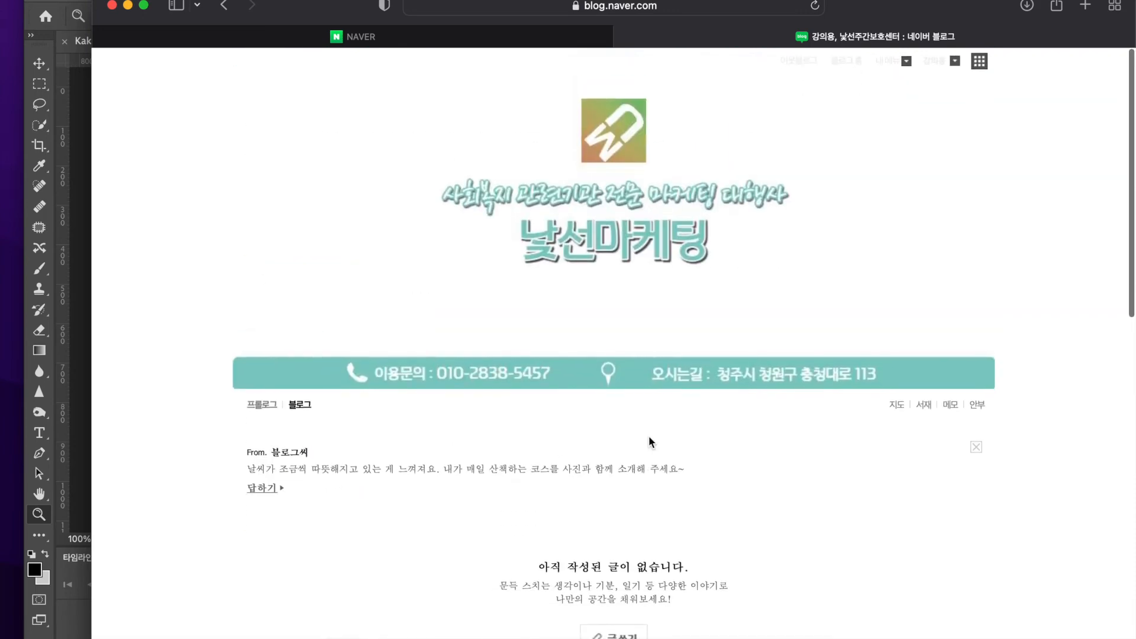
scroll(608, 445, "down", 7)
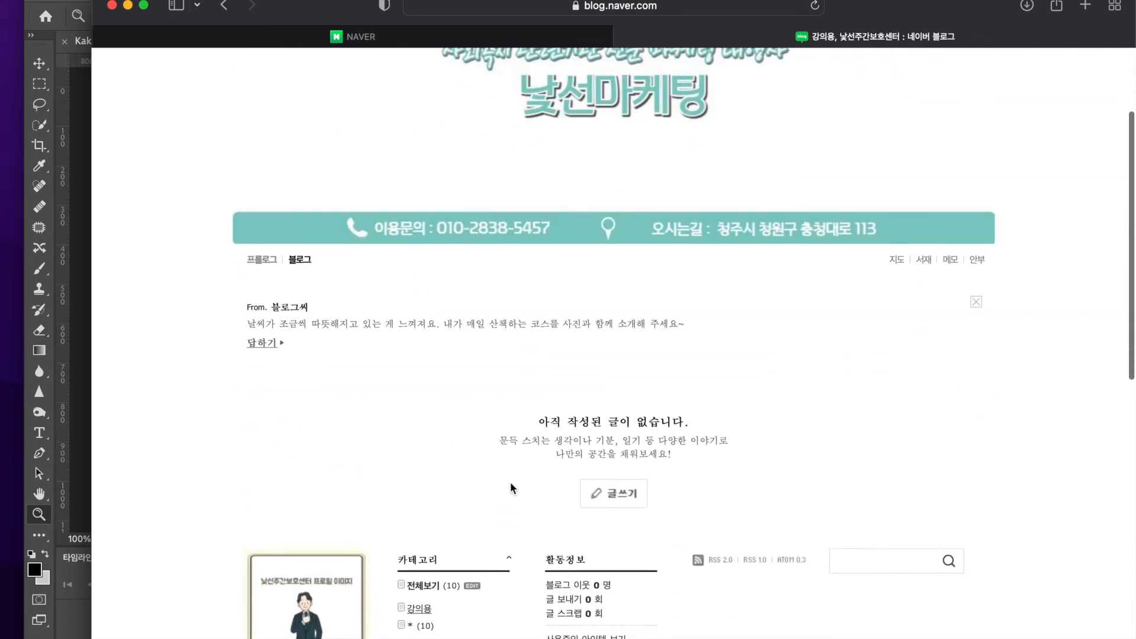
scroll(310, 595, "up", 7)
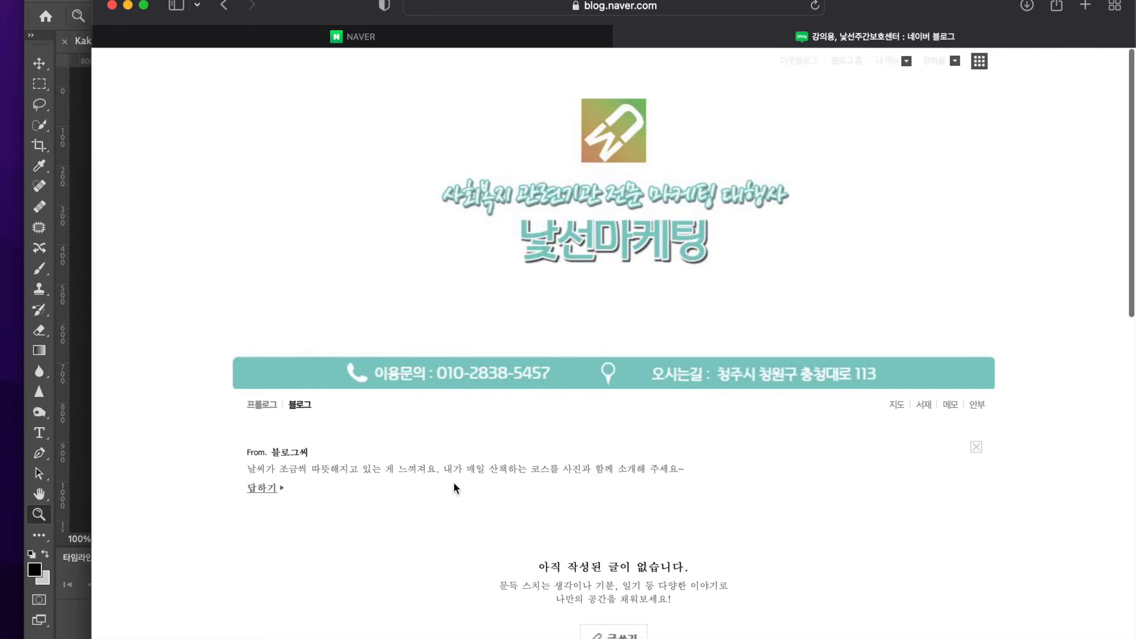
scroll(453, 482, "down", 7)
scroll(453, 482, "up", 4)
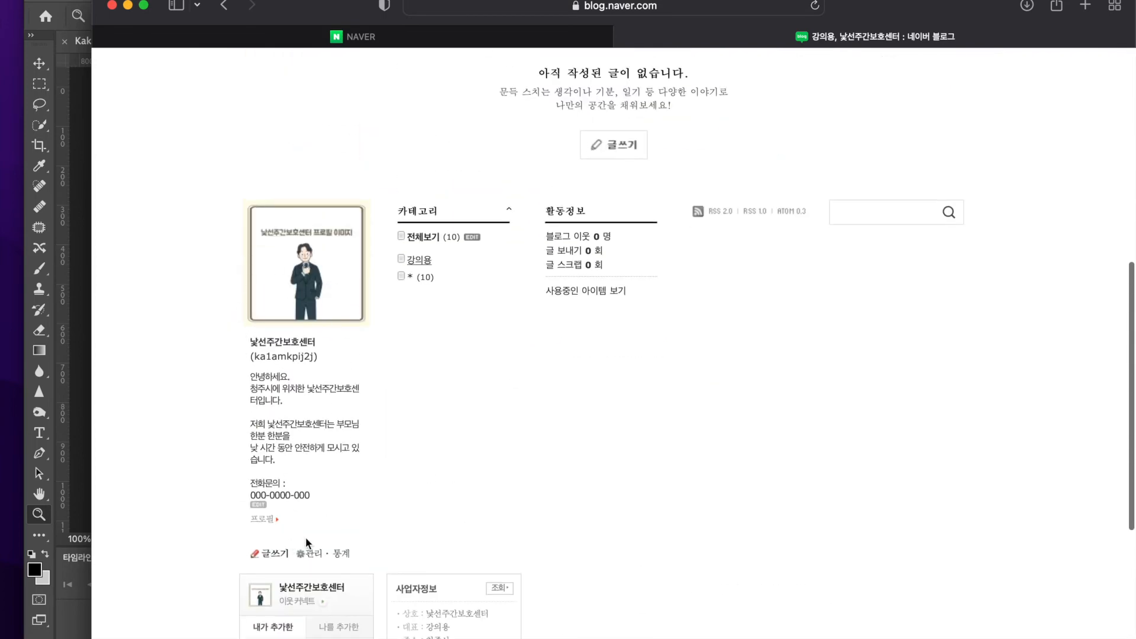
Open the blog's 관리 page and start registering a new image for 모바일앱 커버 이미지
left_click(312, 554)
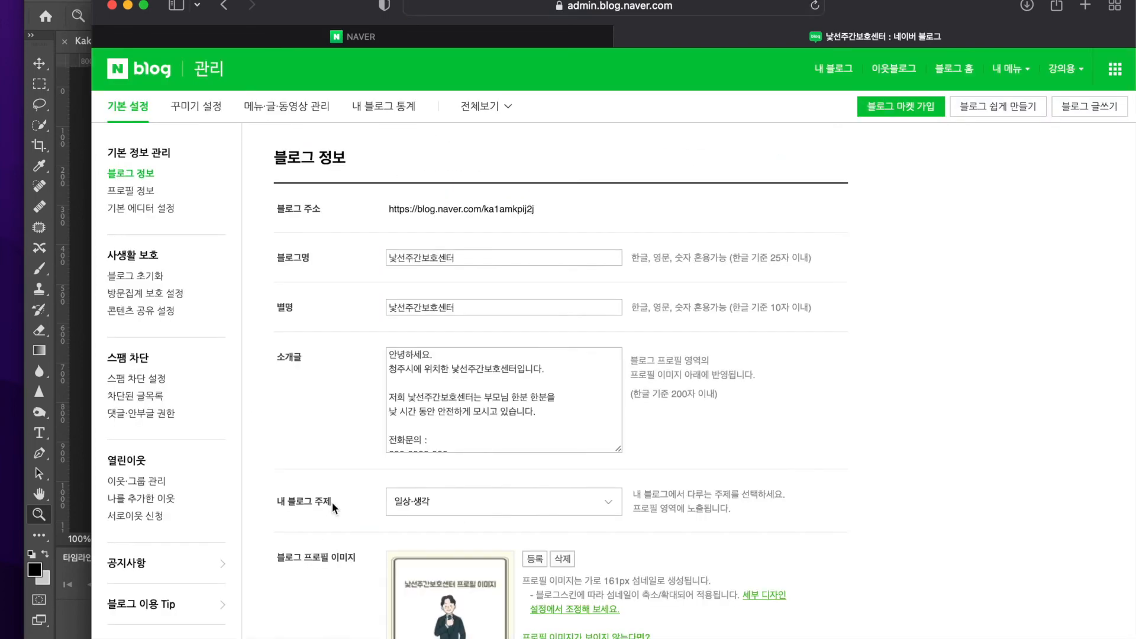
scroll(332, 502, "down", 4)
scroll(332, 502, "down", 3)
left_click_drag(294, 272, 356, 276)
left_click_drag(278, 432, 376, 433)
left_click(380, 435)
left_click(538, 436)
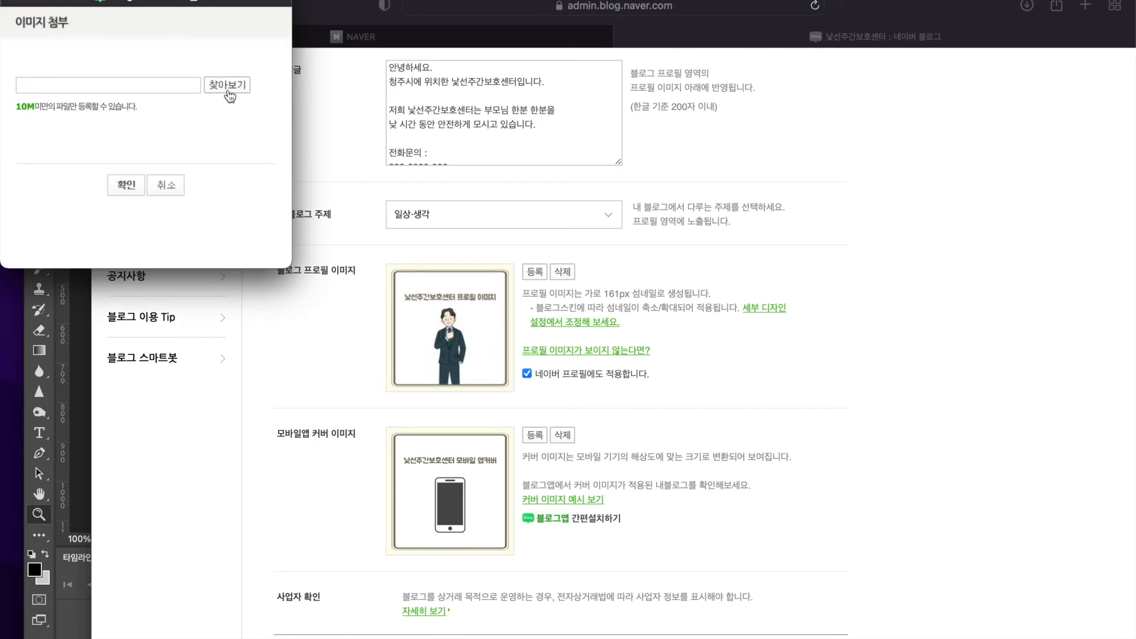
left_click(228, 86)
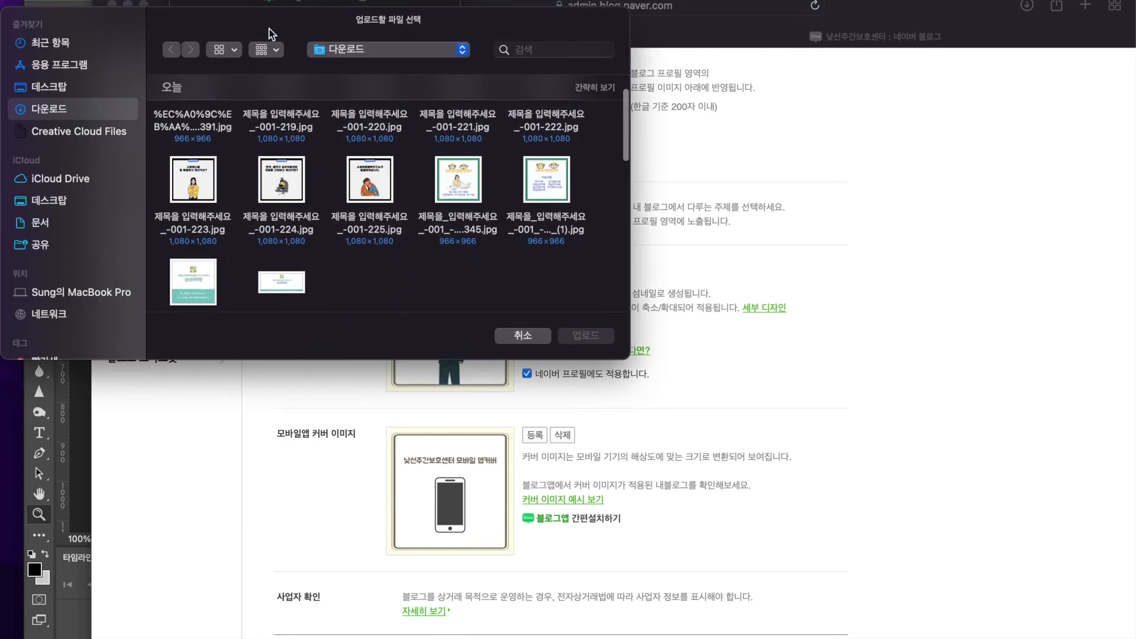
scroll(372, 260, "down", 3)
left_click(282, 249)
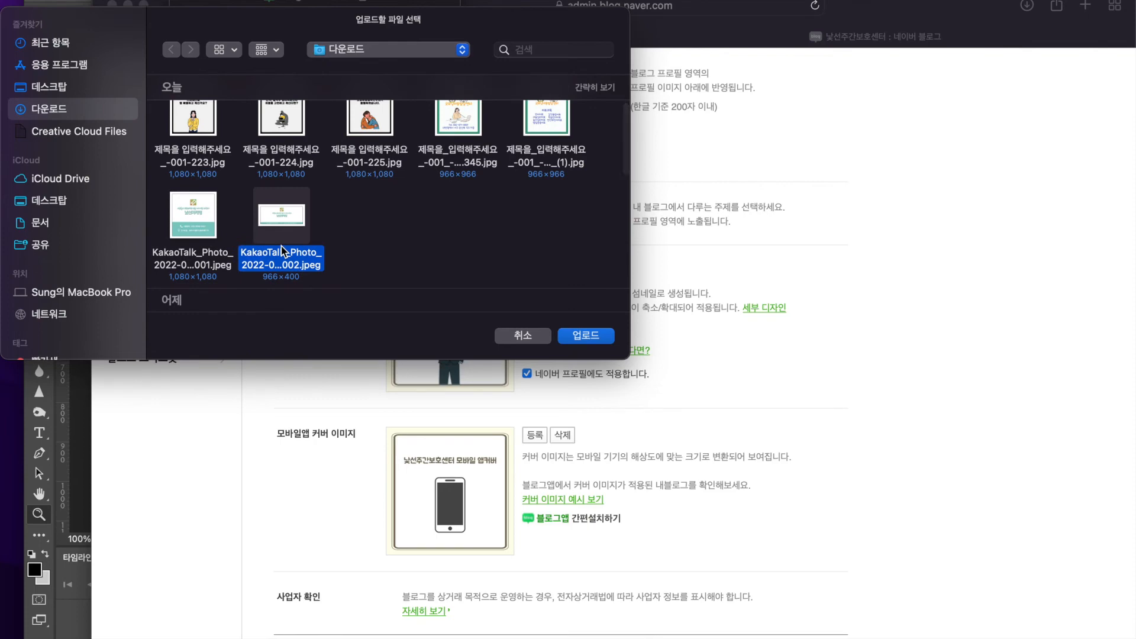
key("space")
key("Left")
key("Right")
key("Left")
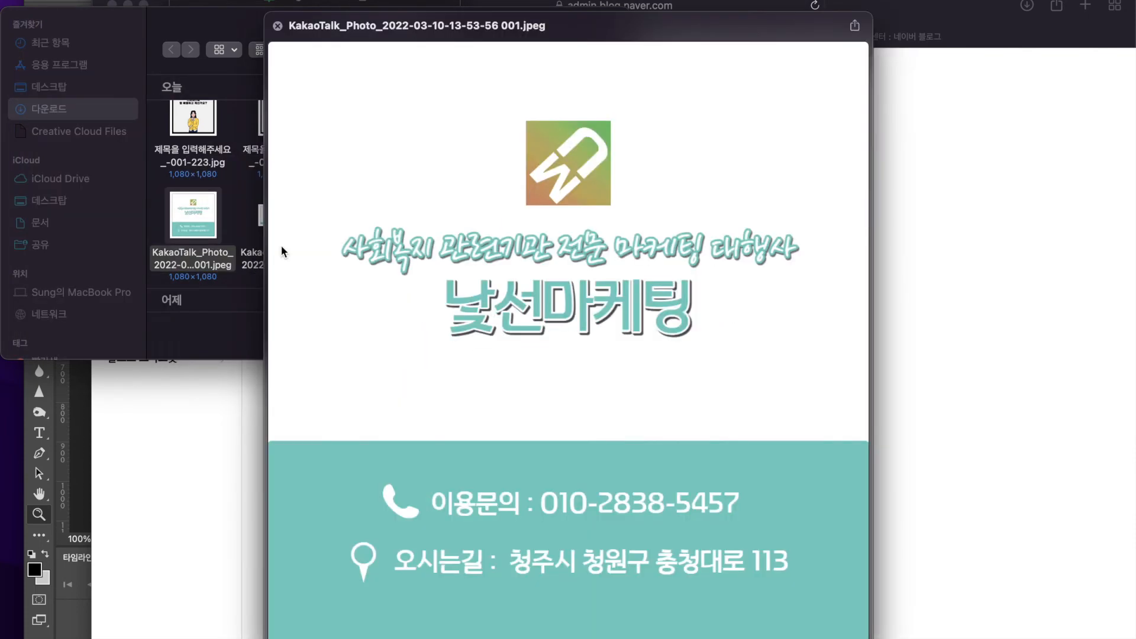
key("Right")
left_click_drag(305, 171, 570, 146)
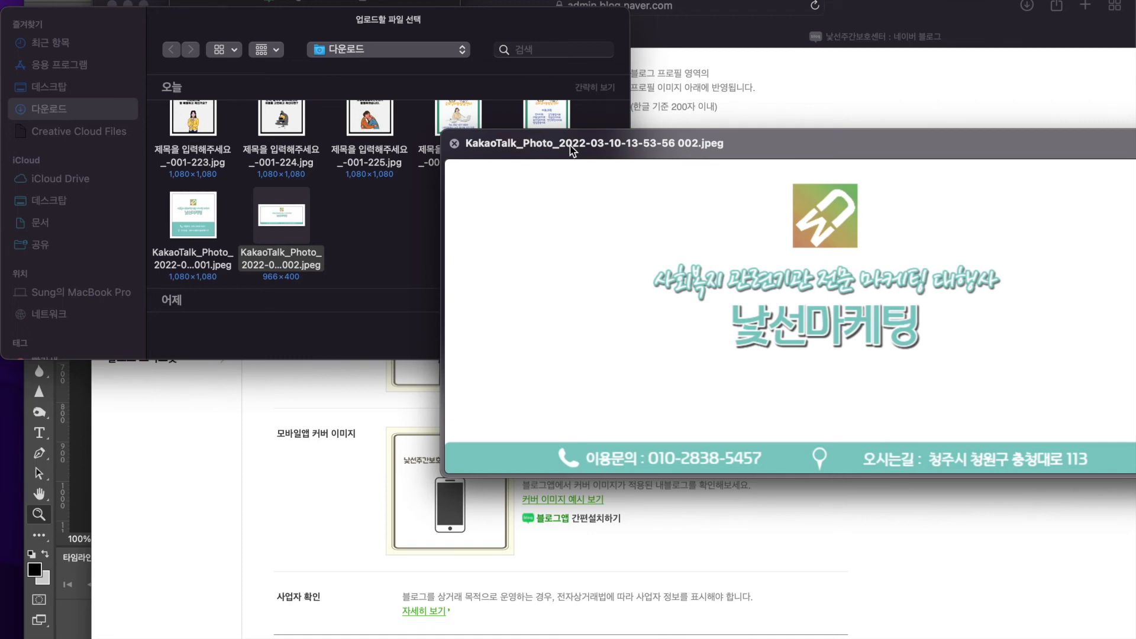
key("Left")
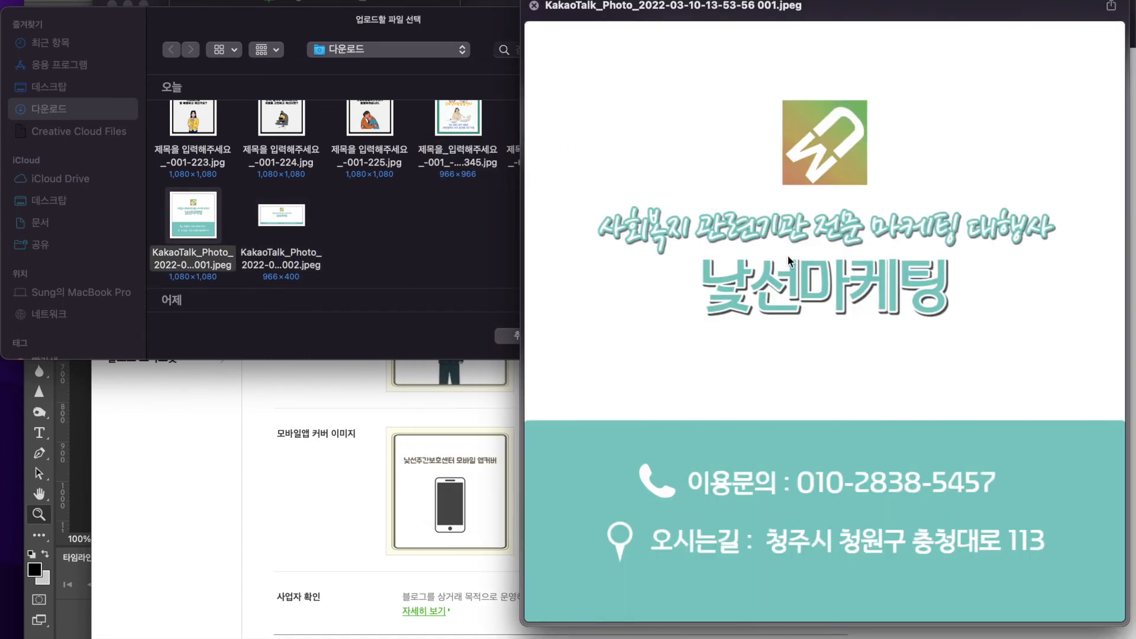
left_click_drag(661, 4, 942, 6)
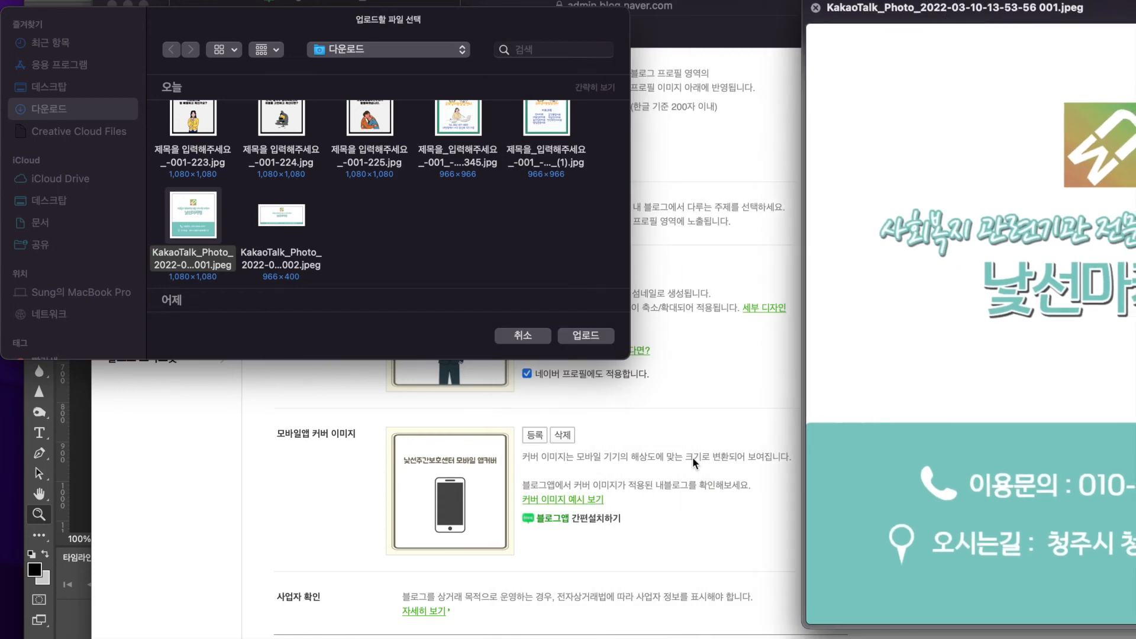
left_click_drag(956, 8, 550, 9)
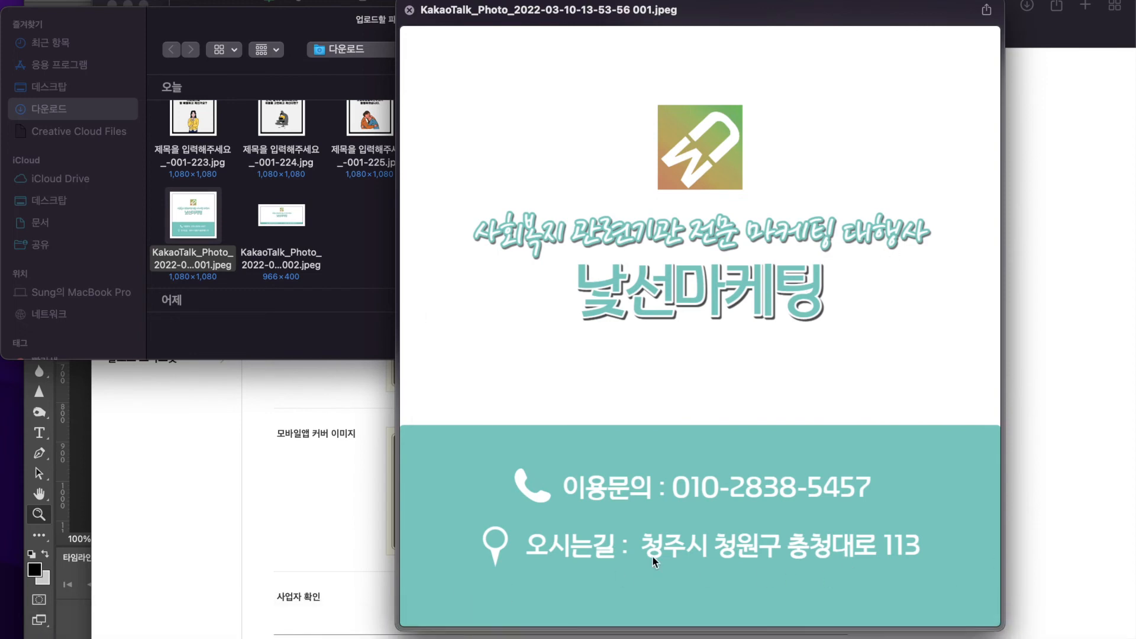
key("space")
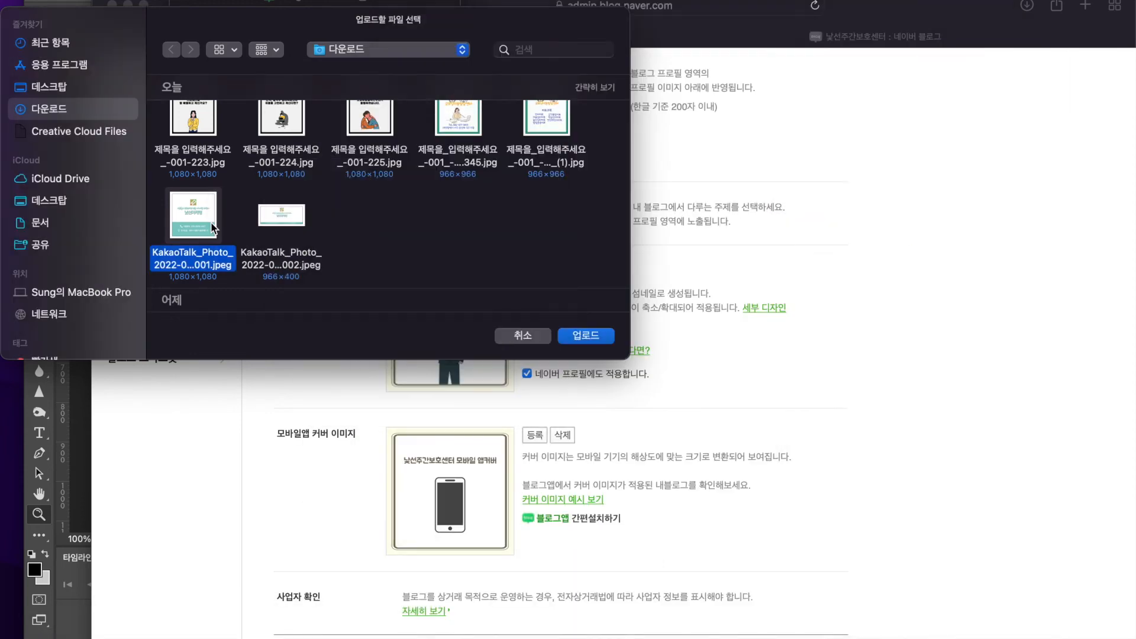
key("space")
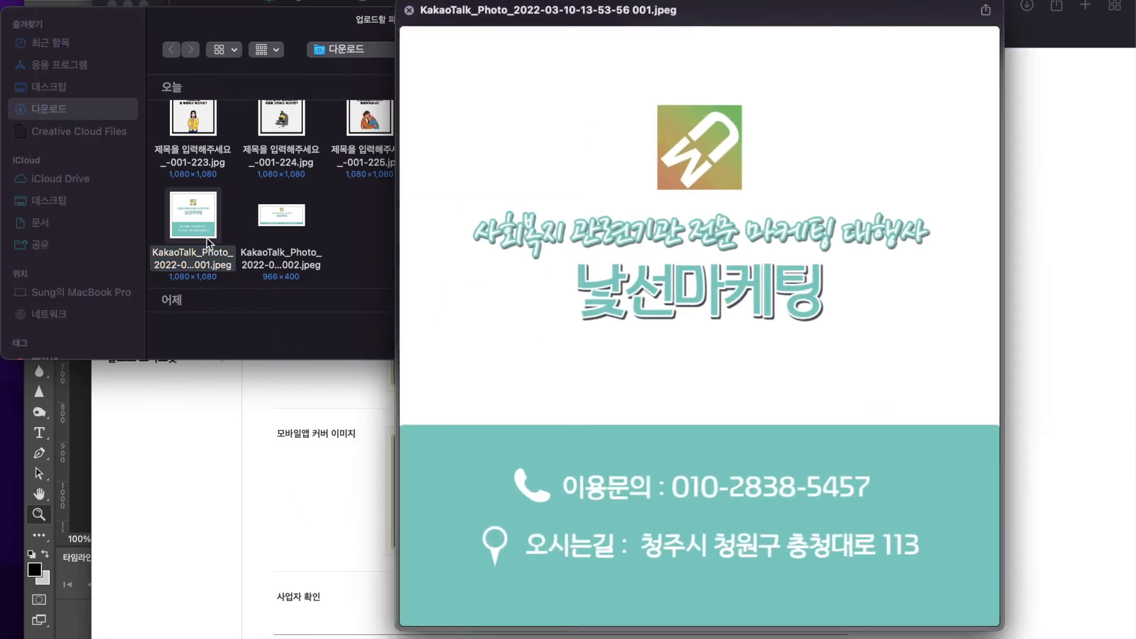
key("space")
key("Return")
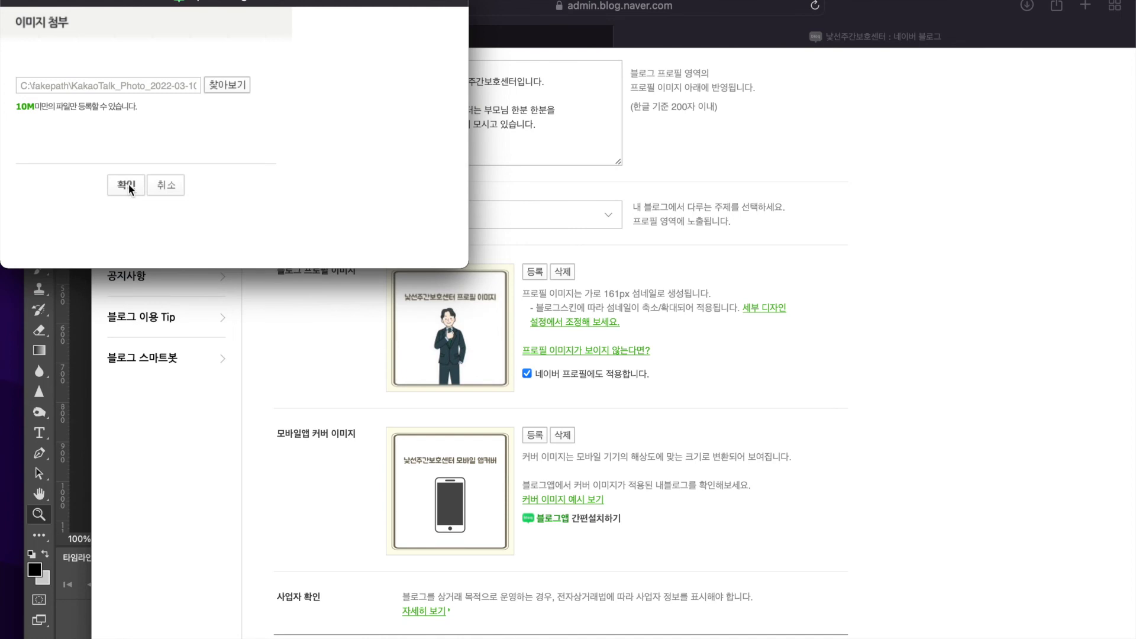
left_click(129, 183)
Save the 블로그 정보 settings and return to the blog's front page
scroll(450, 551, "down", 3)
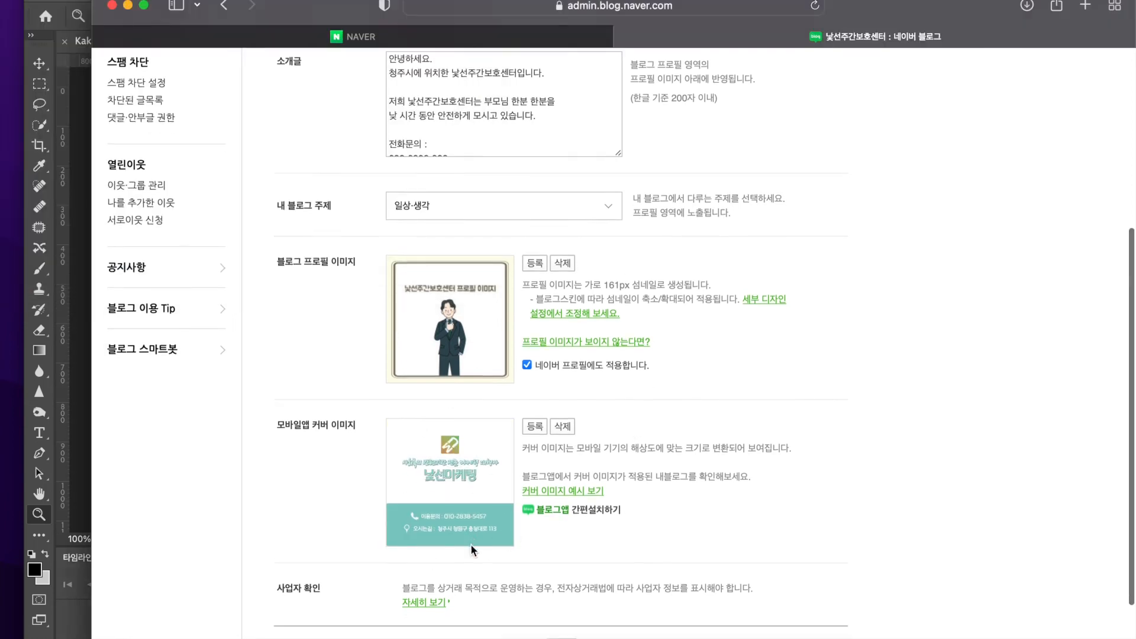
left_click(561, 555)
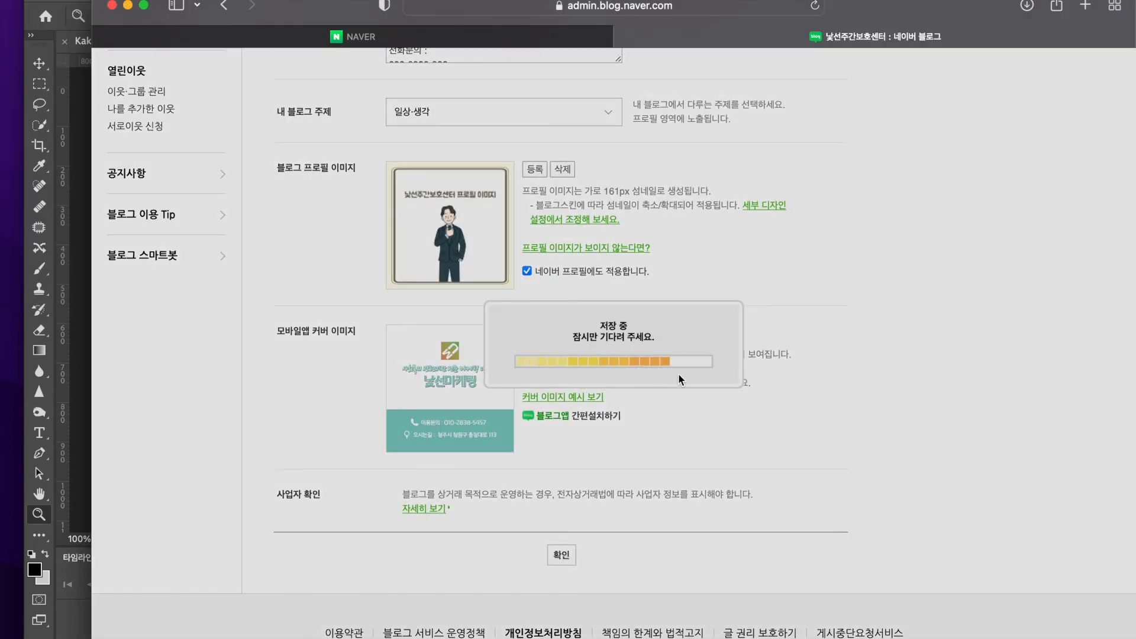
left_click(577, 388)
left_click(852, 73)
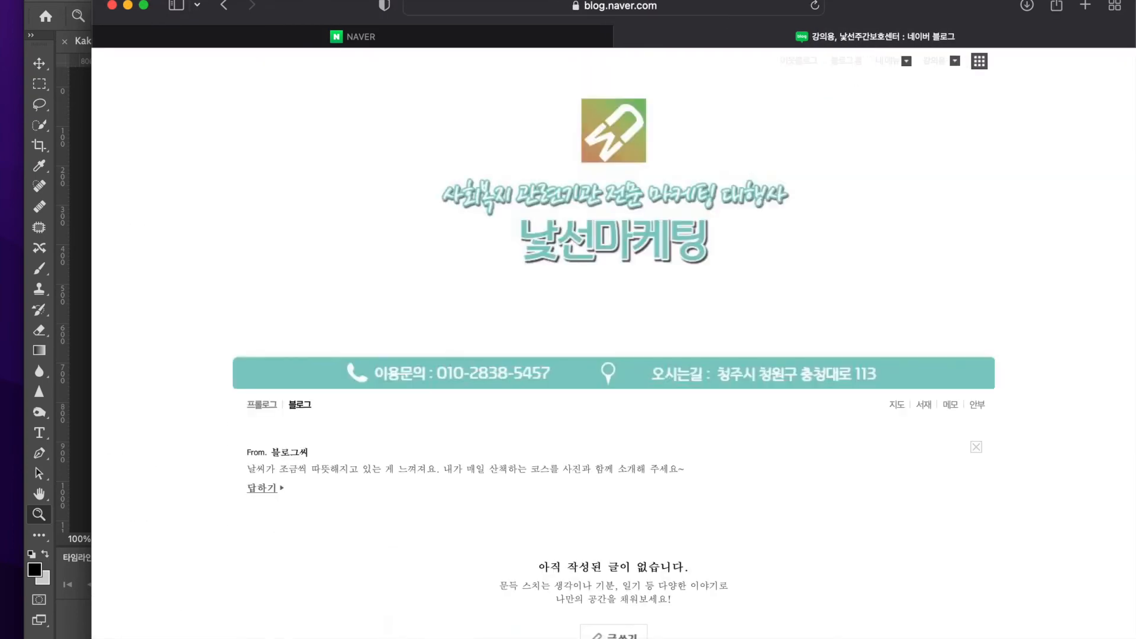
Load the blog's mobile version by inserting "m." before blog.naver.com in its web address
left_click(642, 7)
left_click(429, 6)
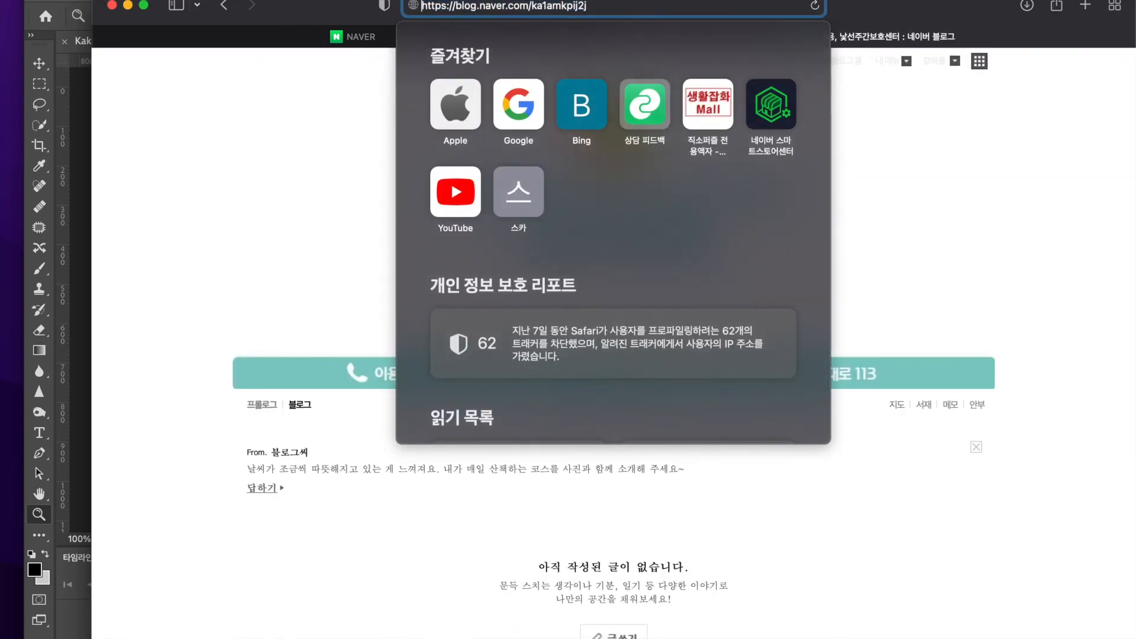
left_click(455, 6)
type("m.")
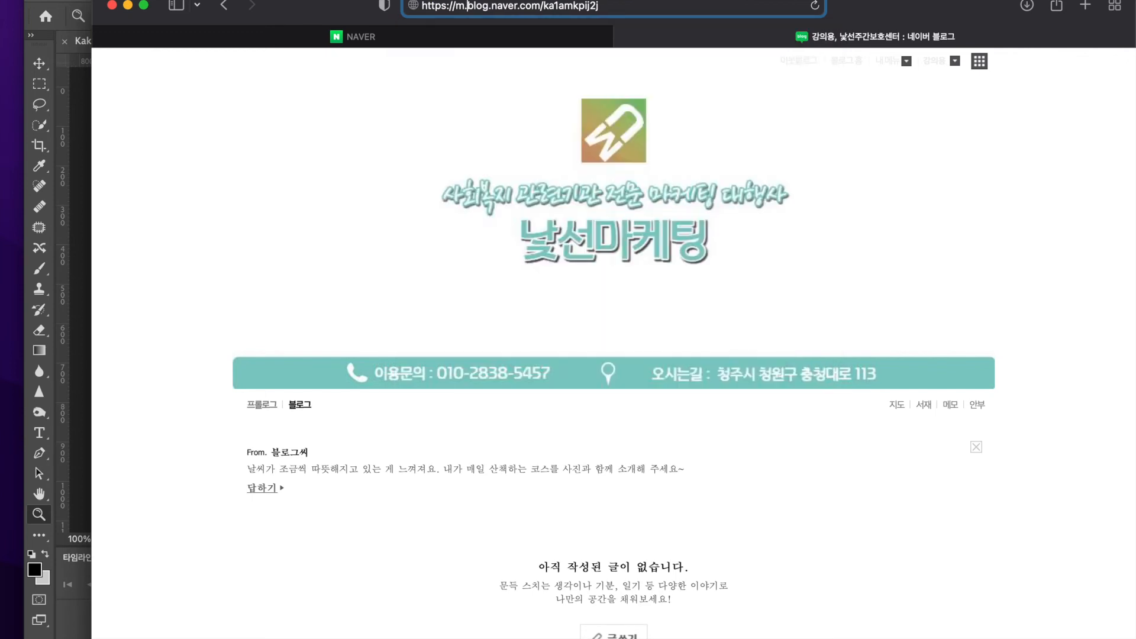
key("Return")
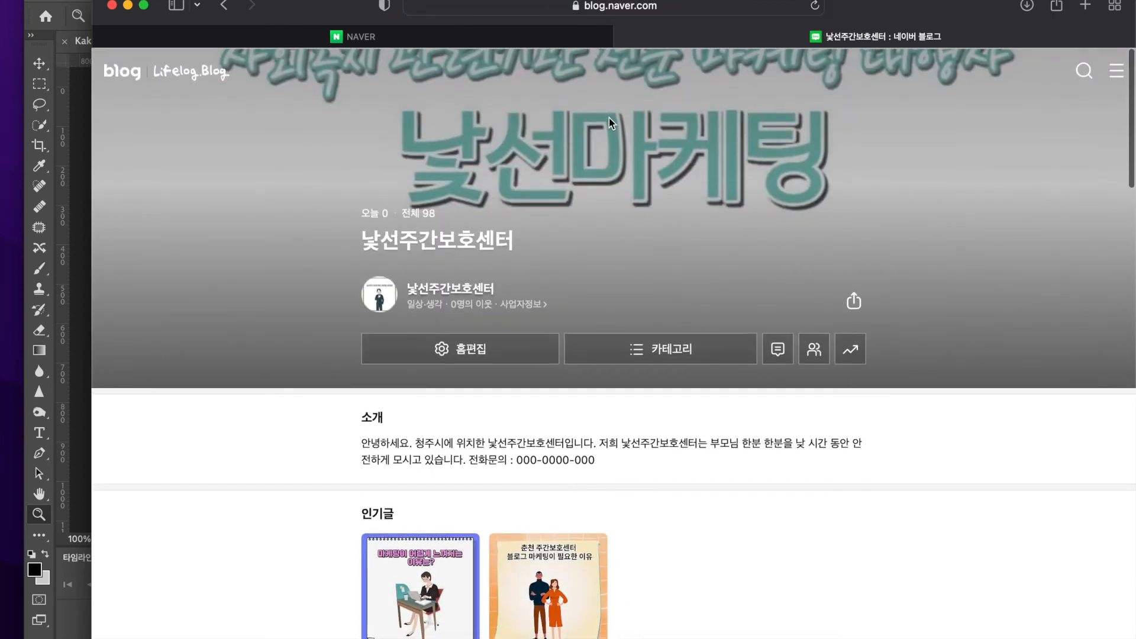
Narrow the browser window to a phone-like width and move it to mid-screen to check the mobile cover image
scroll(594, 378, "up", 2)
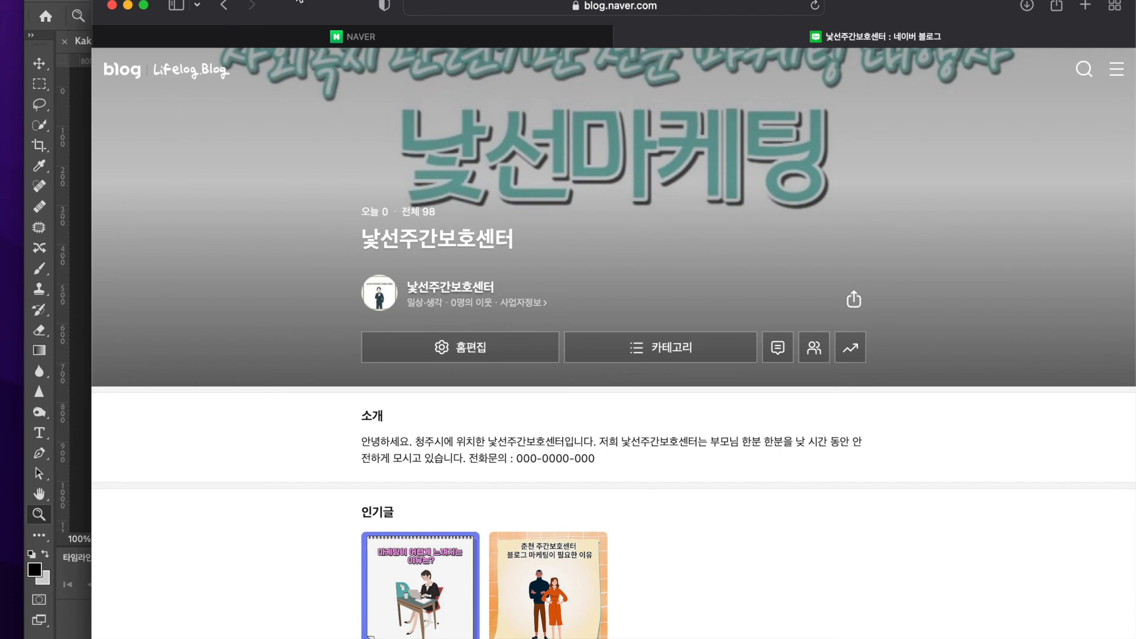
left_click_drag(93, 88, 684, 102)
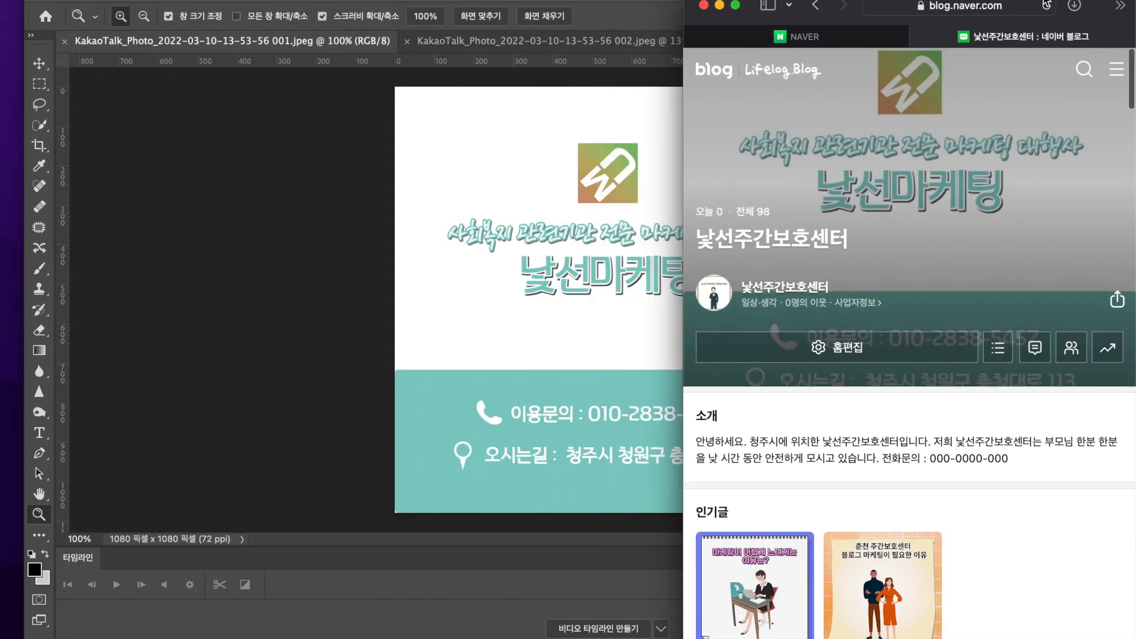
left_click_drag(1106, 4, 765, 6)
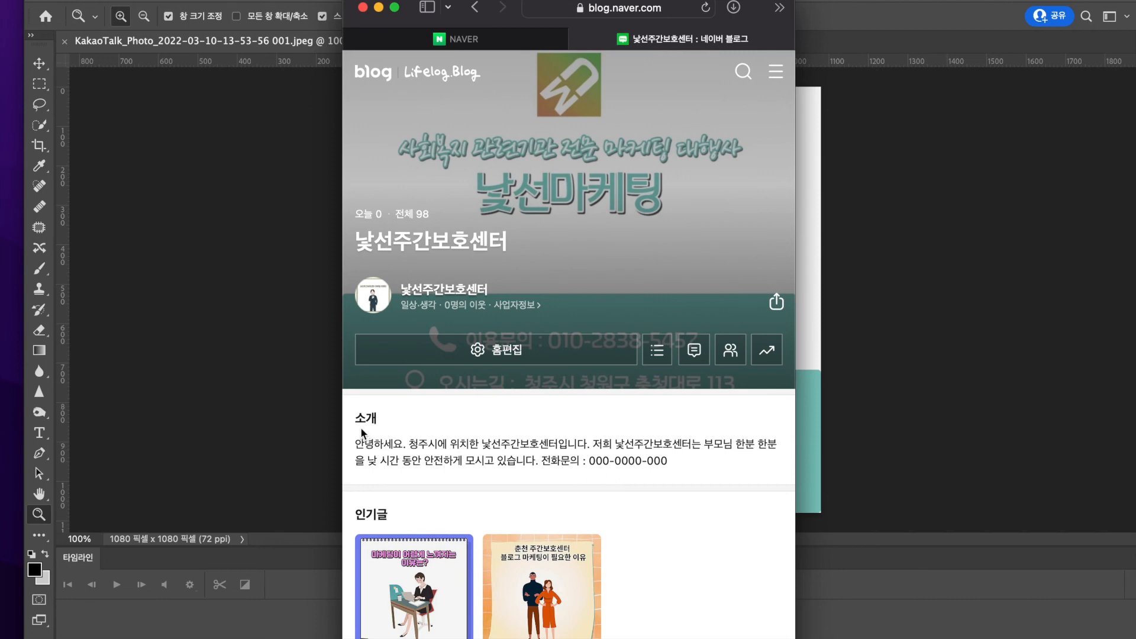
Examine the mobile page's 소개 text, 인기글 and 전체글 sections below the cover image
left_click_drag(347, 412, 654, 471)
left_click(692, 470)
scroll(693, 470, "down", 3)
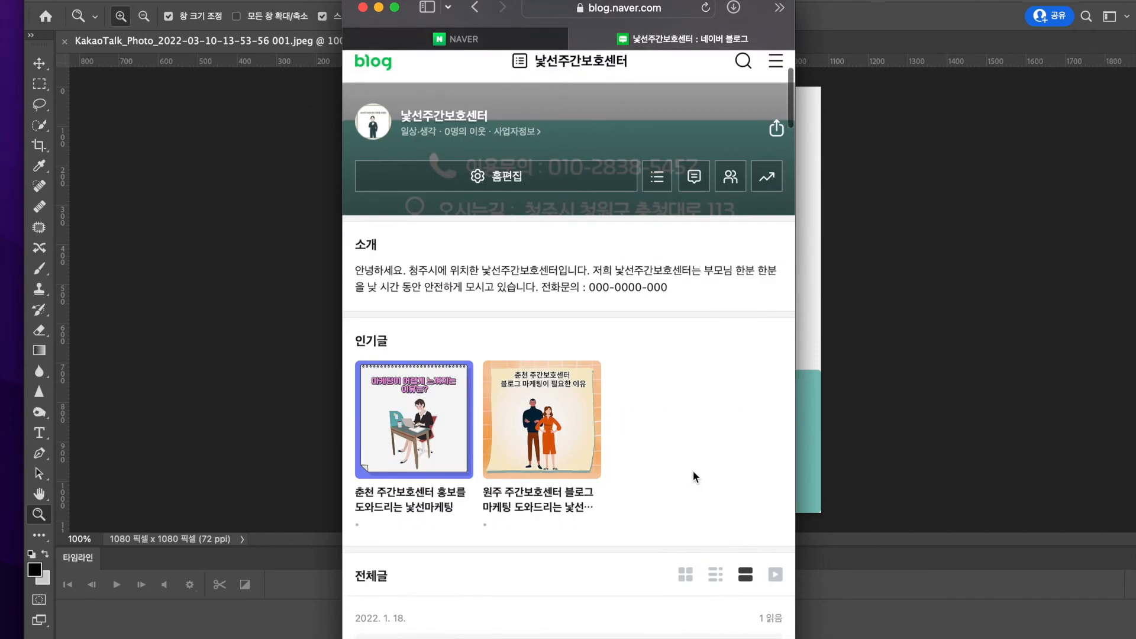
scroll(692, 470, "down", 5)
scroll(702, 429, "up", 1)
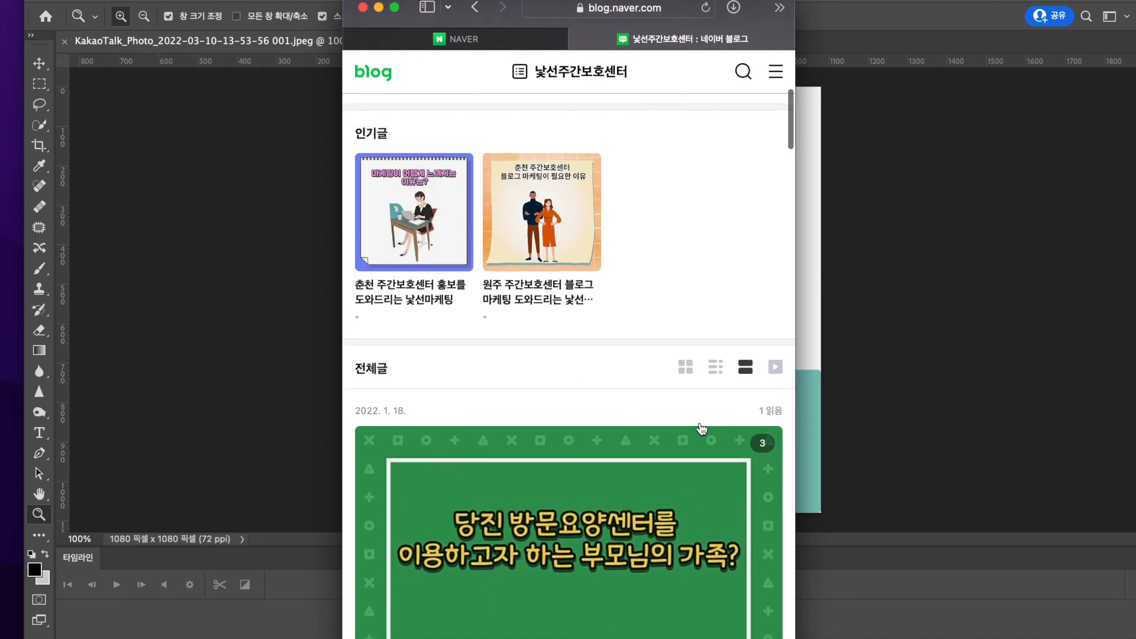
scroll(702, 428, "up", 6)
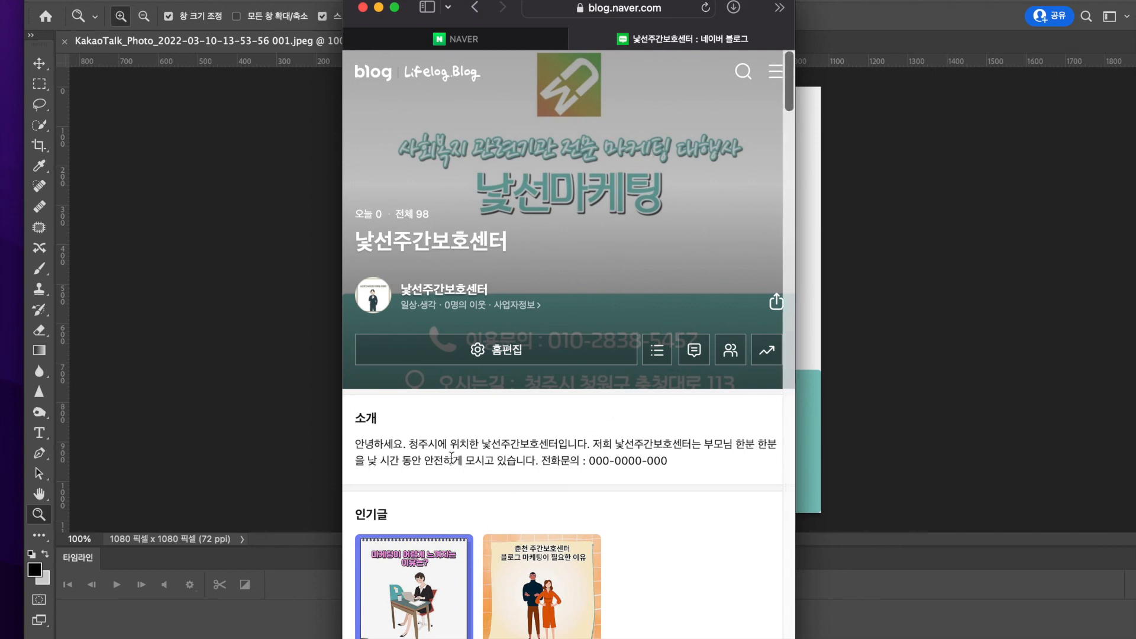
left_click(409, 439)
left_click_drag(409, 438, 545, 460)
left_click(545, 463)
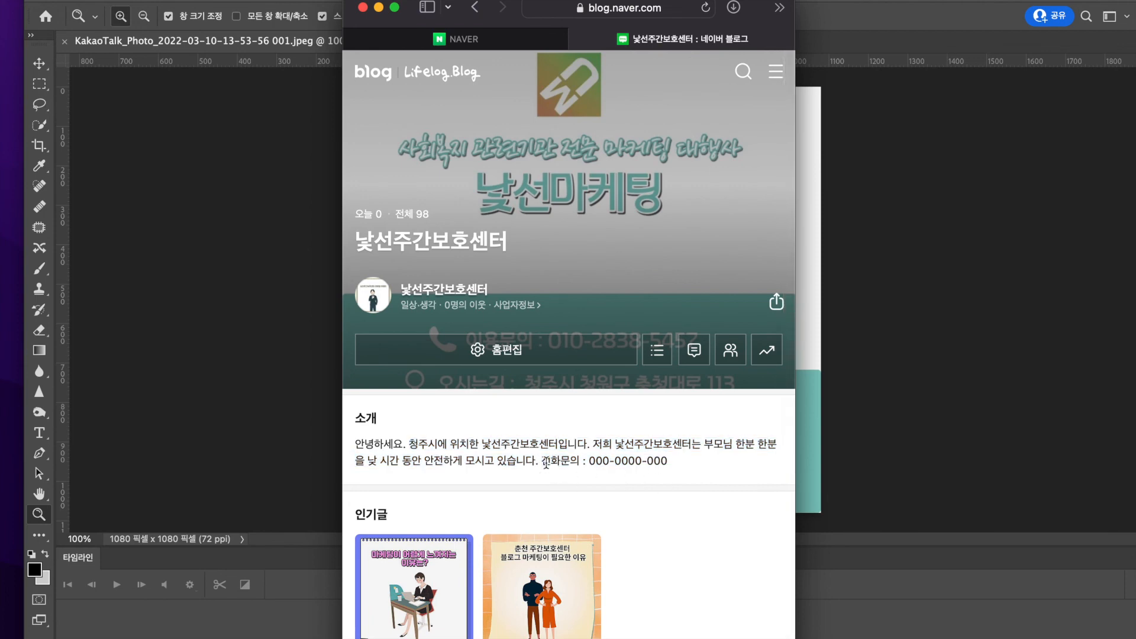
Widen the browser window again, return to the PC version of the blog, and look over its front page
double_click(519, 11)
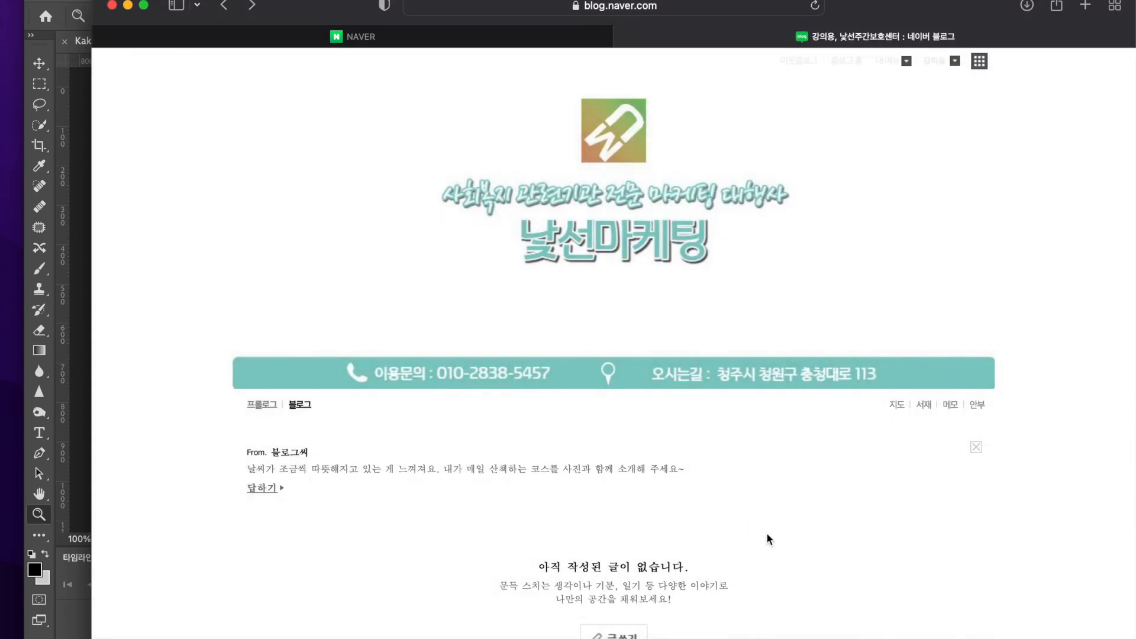
scroll(784, 480, "down", 10)
scroll(784, 480, "up", 12)
scroll(718, 534, "down", 1)
scroll(719, 534, "up", 1)
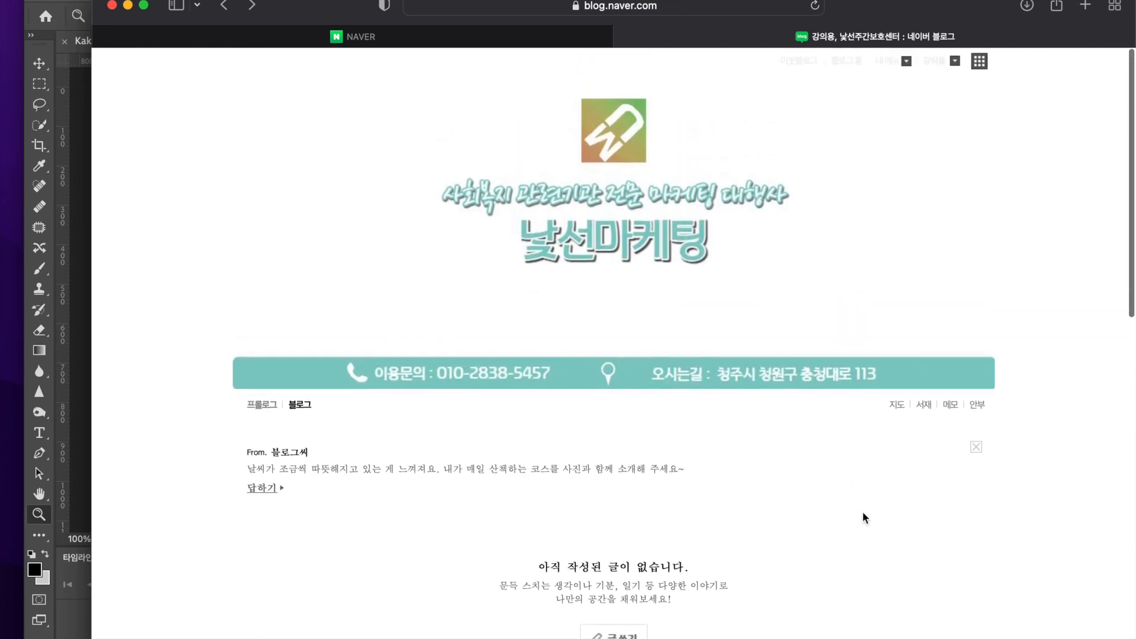